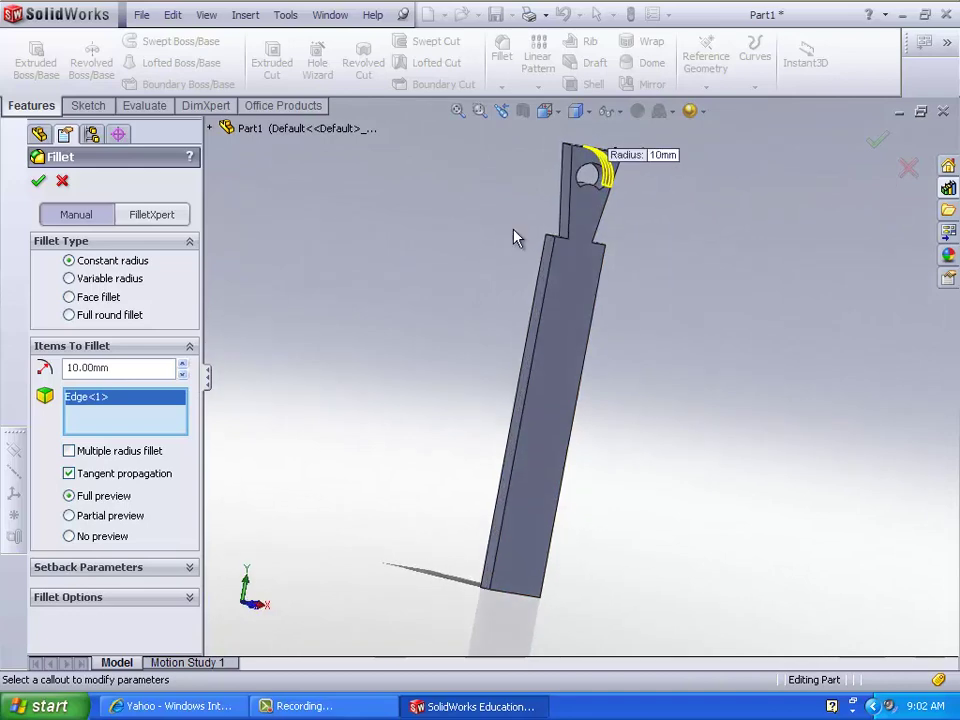
- Add the opener head's second top corner edge and both shoulder corner edges to the fillet selection
{"action": "left_click", "coordinate": [567, 152]}
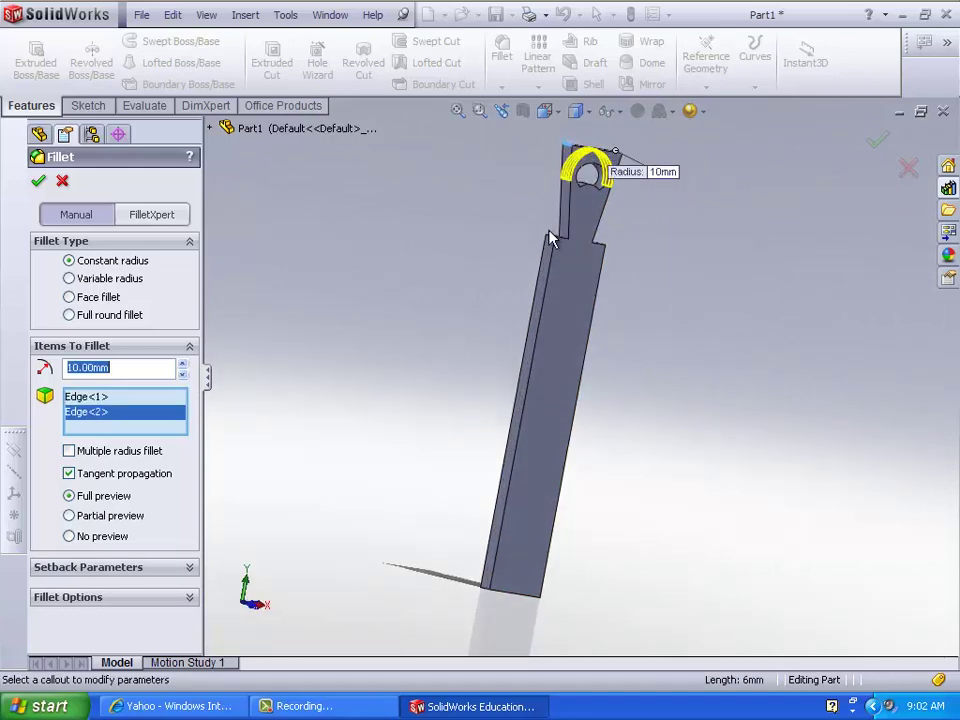
{"action": "left_click", "coordinate": [551, 245]}
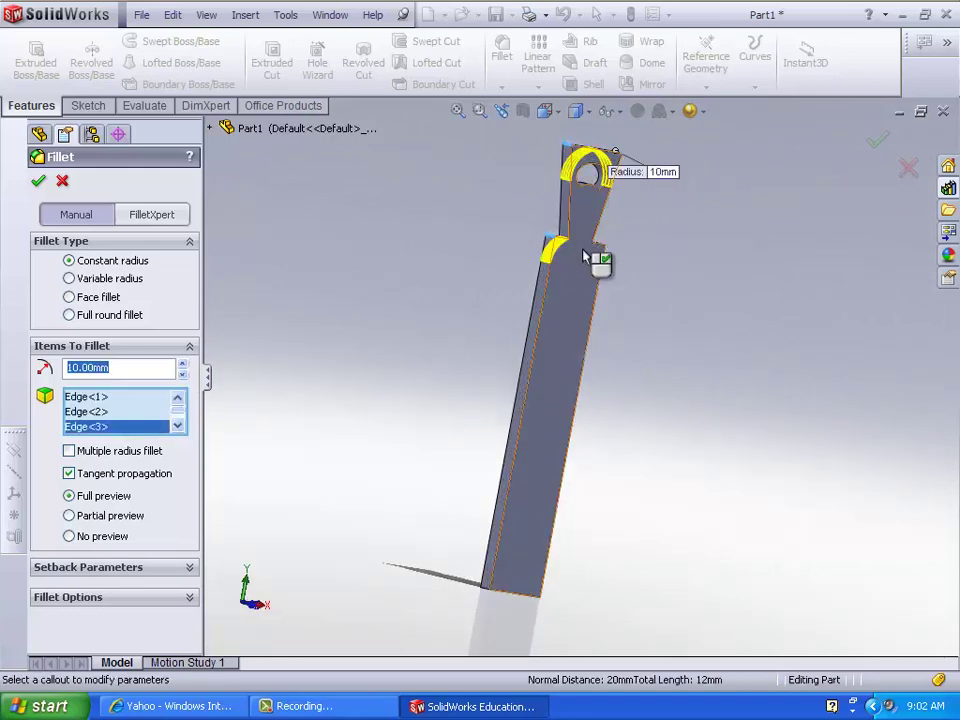
{"action": "key", "text": "ctrl+4"}
{"action": "left_click", "coordinate": [575, 248]}
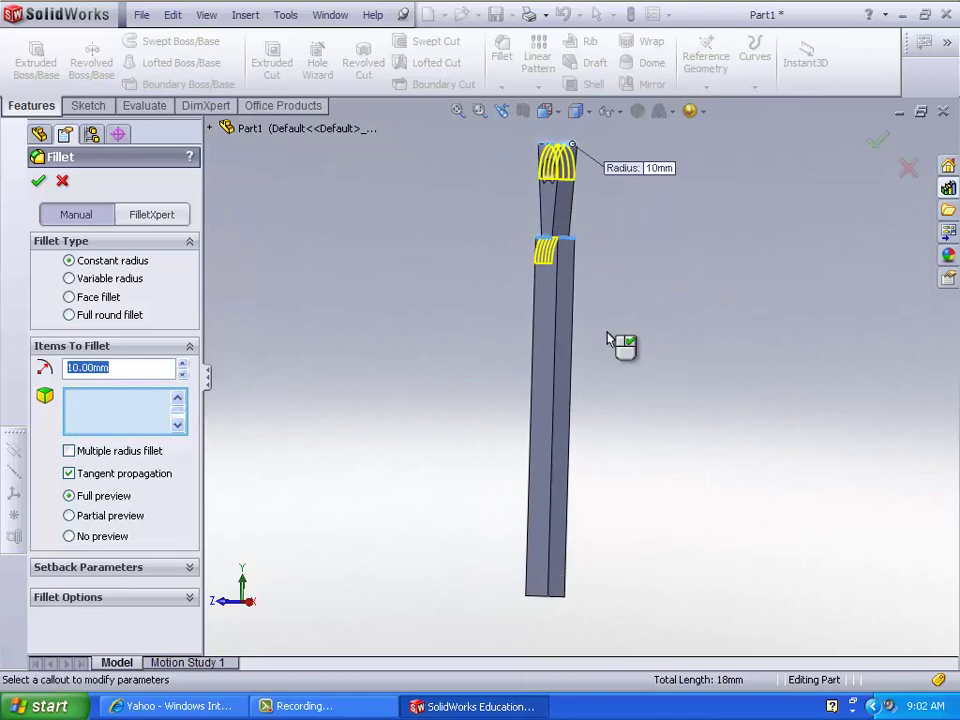
- Add the two short corner edges at the bottom end of the handle to the fillet selection
{"action": "middle_click_drag", "start_coordinate": [619, 347], "coordinate": [636, 306]}
{"action": "left_click", "coordinate": [588, 570]}
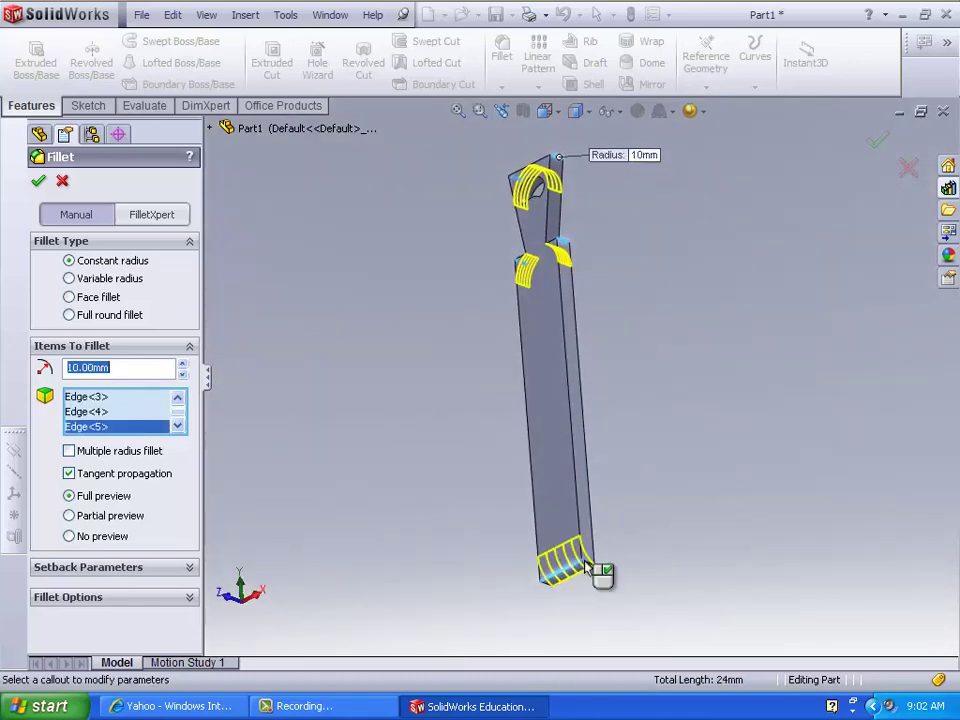
{"action": "left_click", "coordinate": [588, 572]}
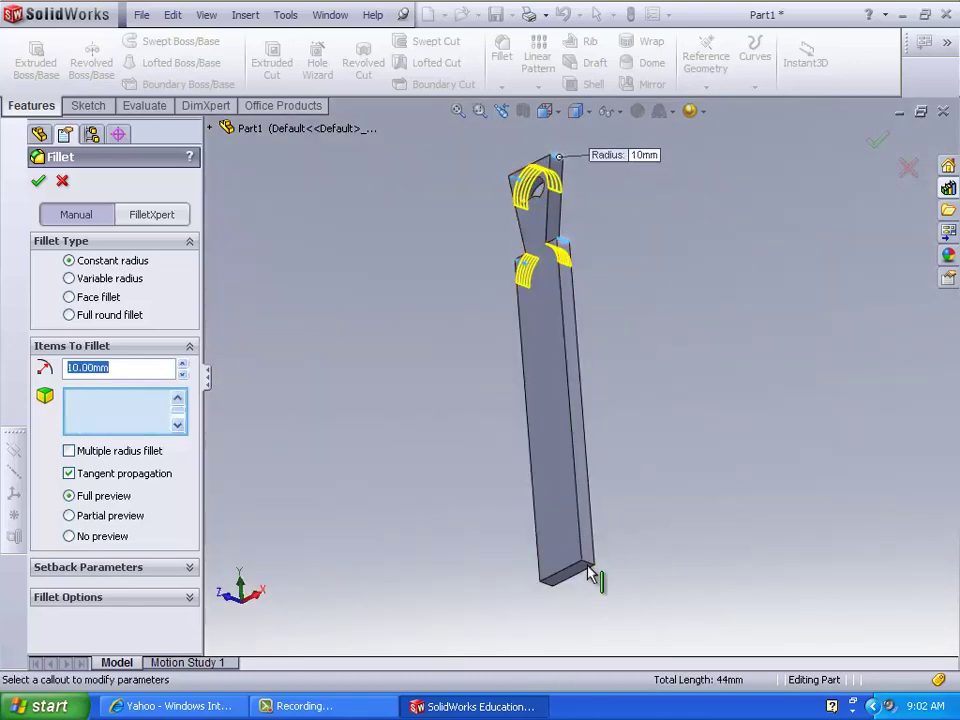
{"action": "left_click", "coordinate": [585, 566]}
{"action": "scroll", "coordinate": [499, 546], "scroll_direction": "down", "scroll_amount": 3}
{"action": "middle_click_drag", "start_coordinate": [570, 541], "coordinate": [658, 578]}
{"action": "left_click", "coordinate": [658, 578]}
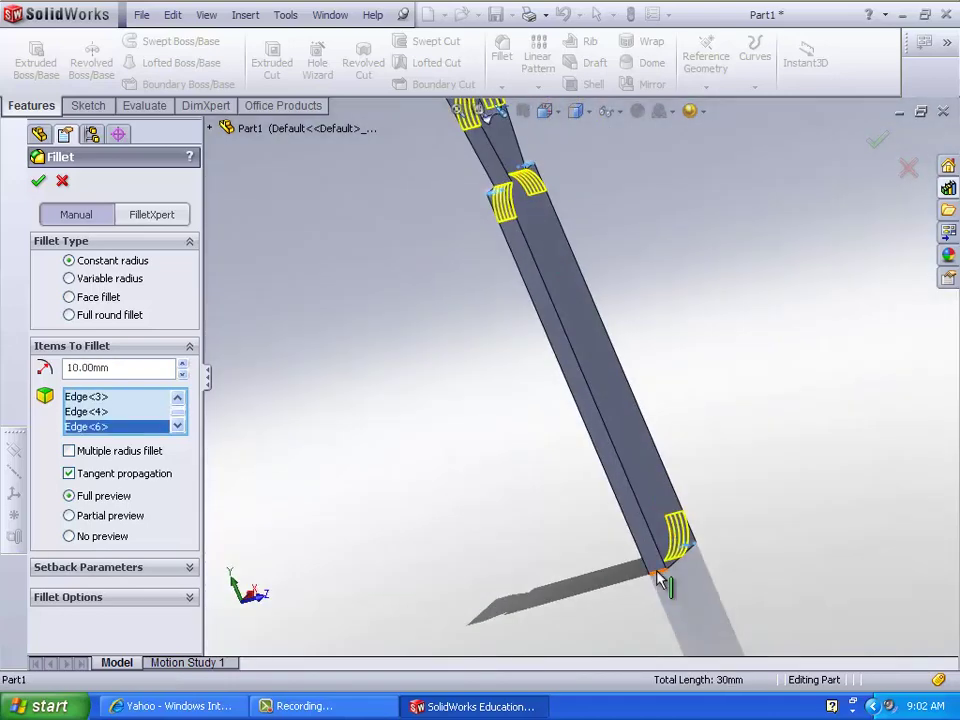
- Set the fillet radius to 2.5 mm and apply it to all selected corner edges
{"action": "left_click", "coordinate": [252, 597]}
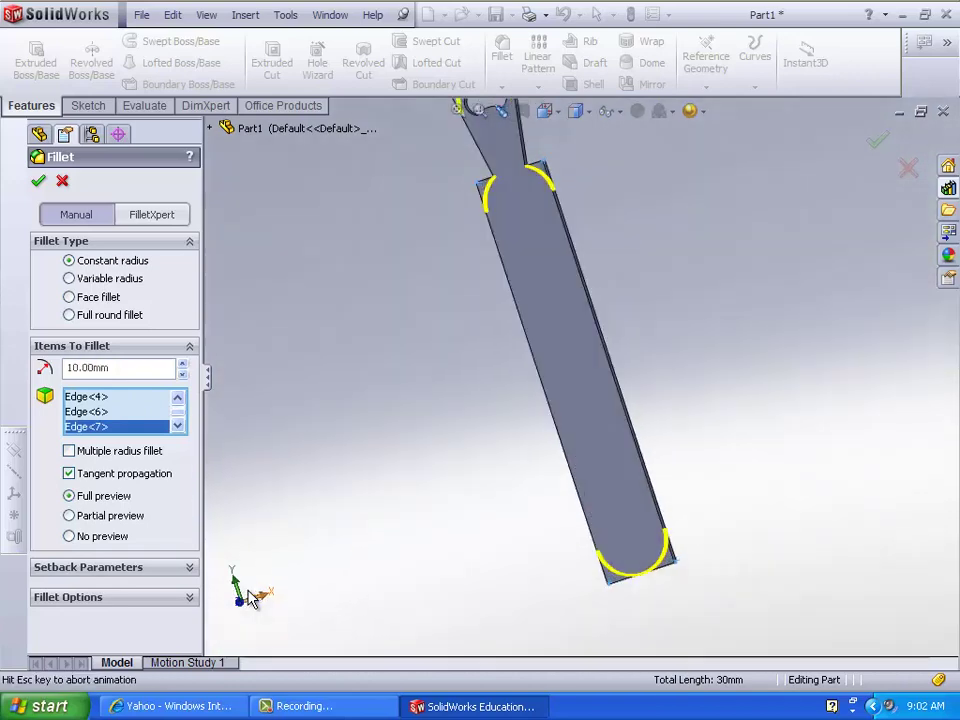
{"action": "left_click", "coordinate": [224, 606]}
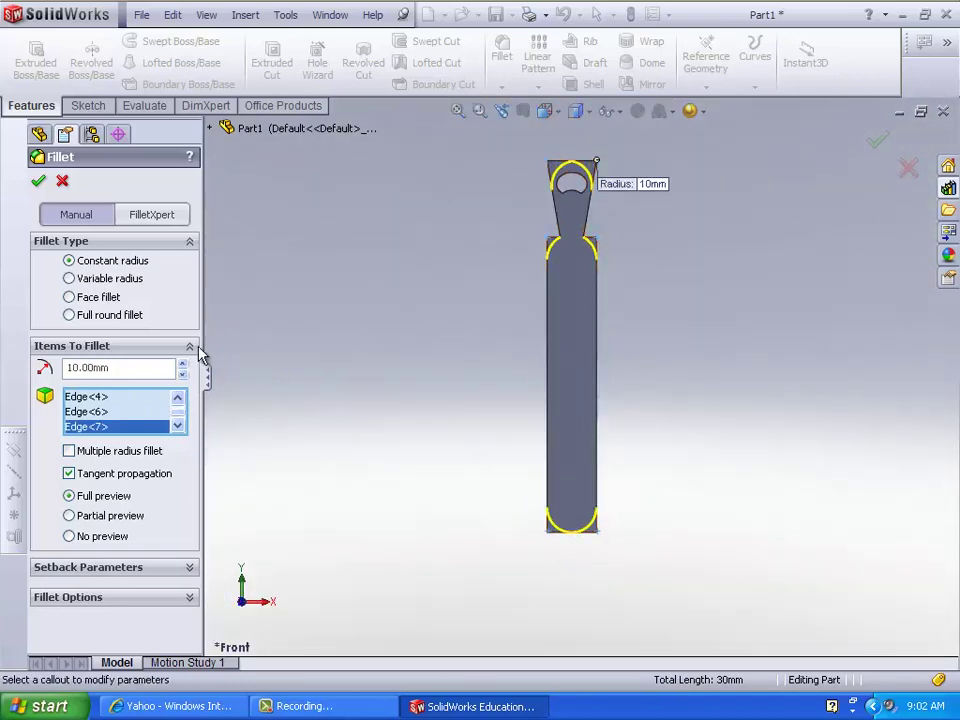
{"action": "type", "text": "2.5"}
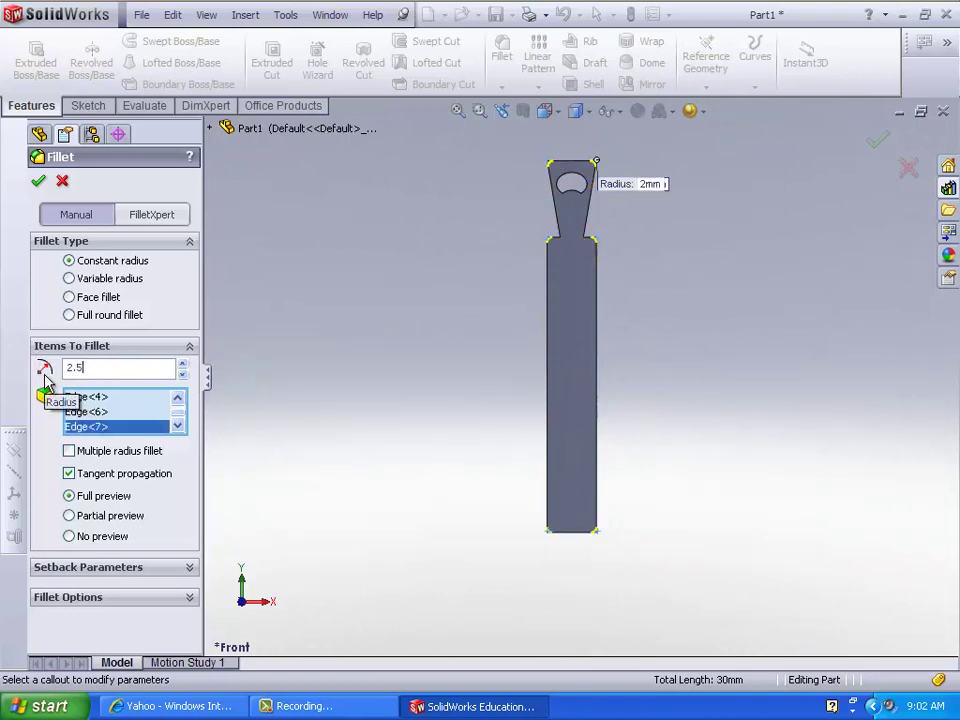
{"action": "key", "text": "Return"}
{"action": "left_click", "coordinate": [39, 183]}
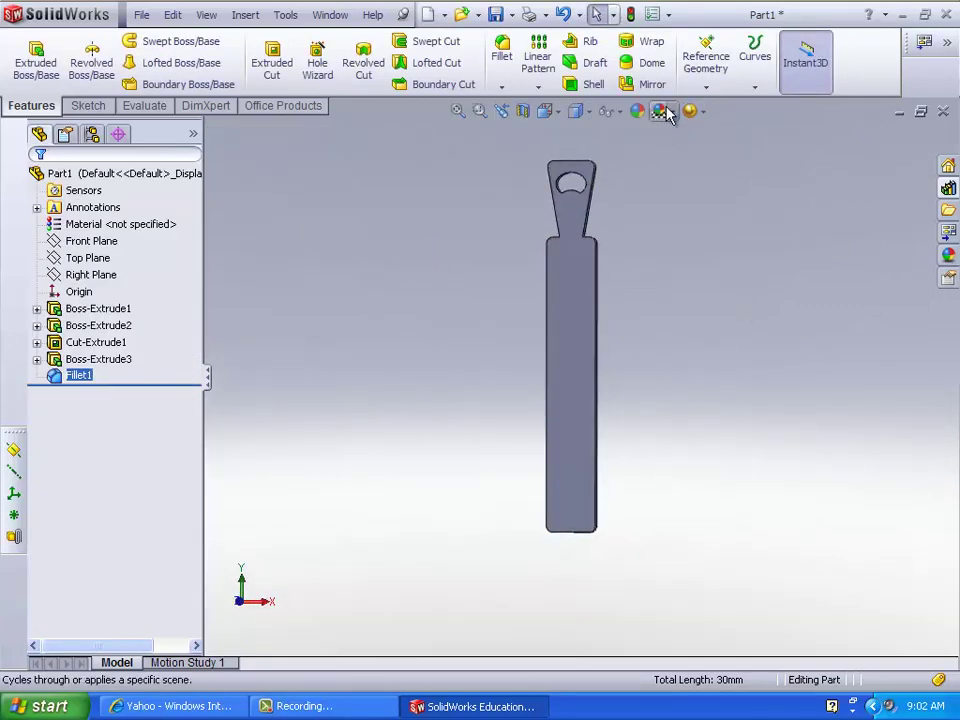
- Apply the satin finish stainless steel appearance from the Metal, Steel category to the fillet feature
{"action": "left_click", "coordinate": [948, 259]}
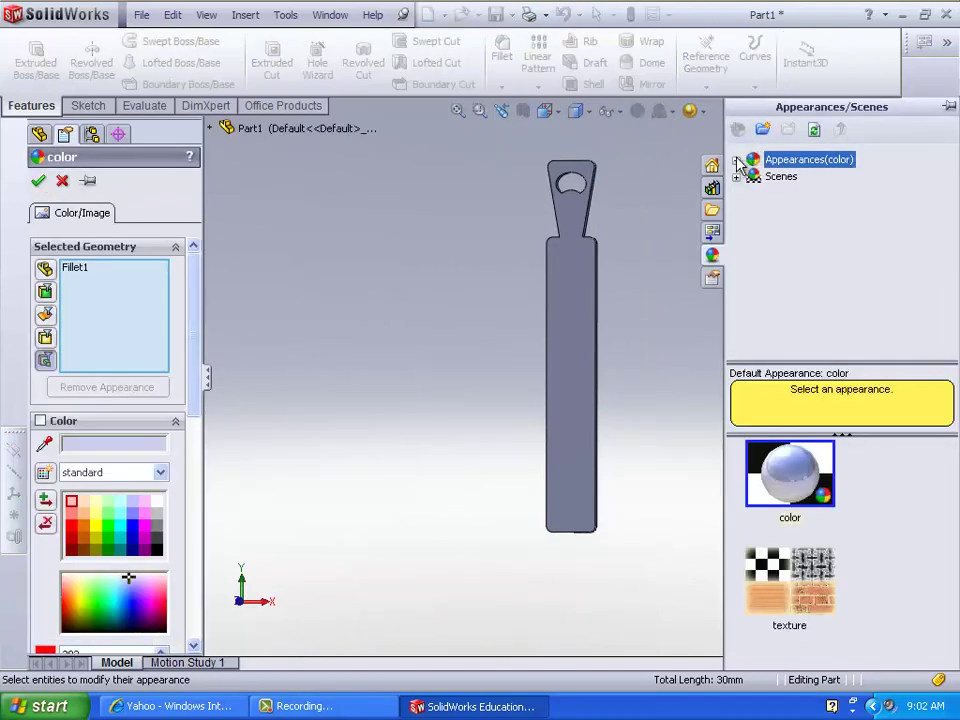
{"action": "left_click", "coordinate": [755, 194]}
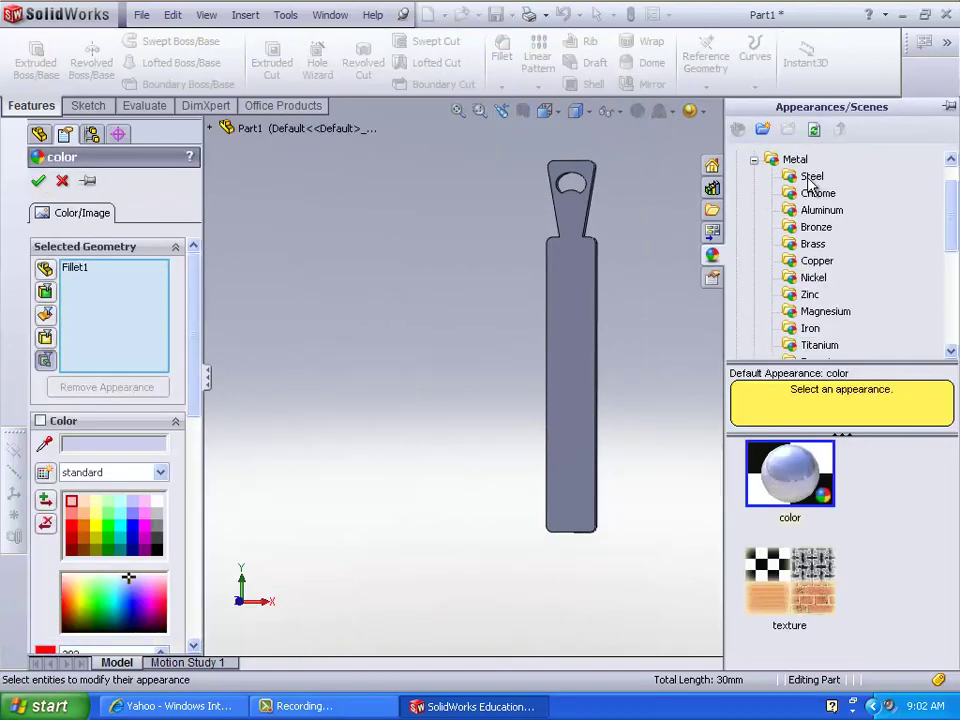
{"action": "left_click_drag", "start_coordinate": [949, 476], "coordinate": [949, 507]}
{"action": "left_click", "coordinate": [840, 540]}
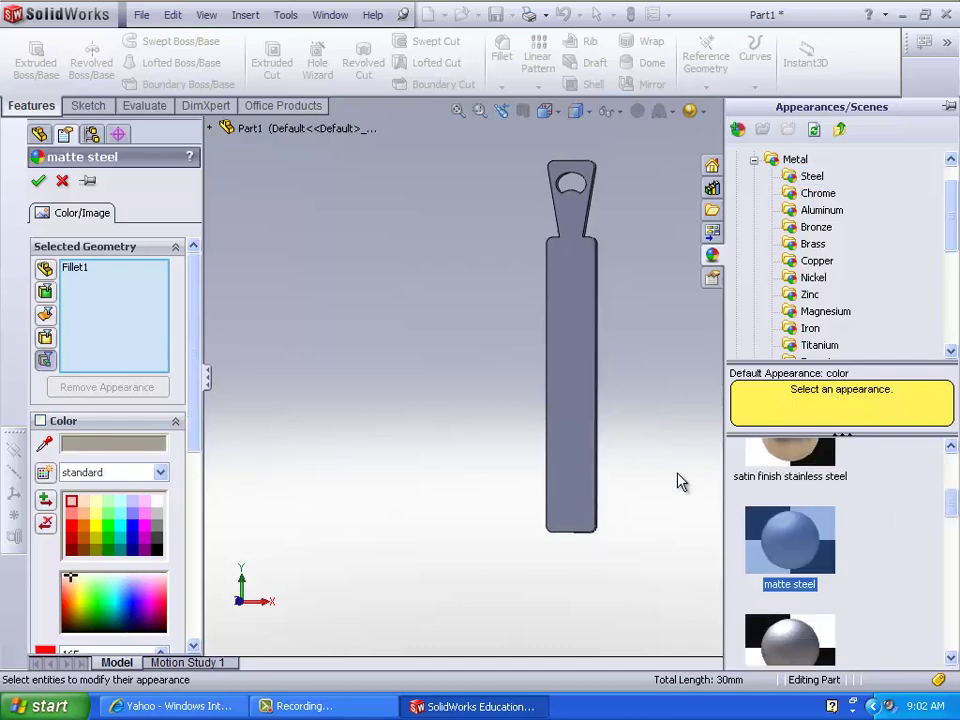
{"action": "left_click", "coordinate": [795, 466]}
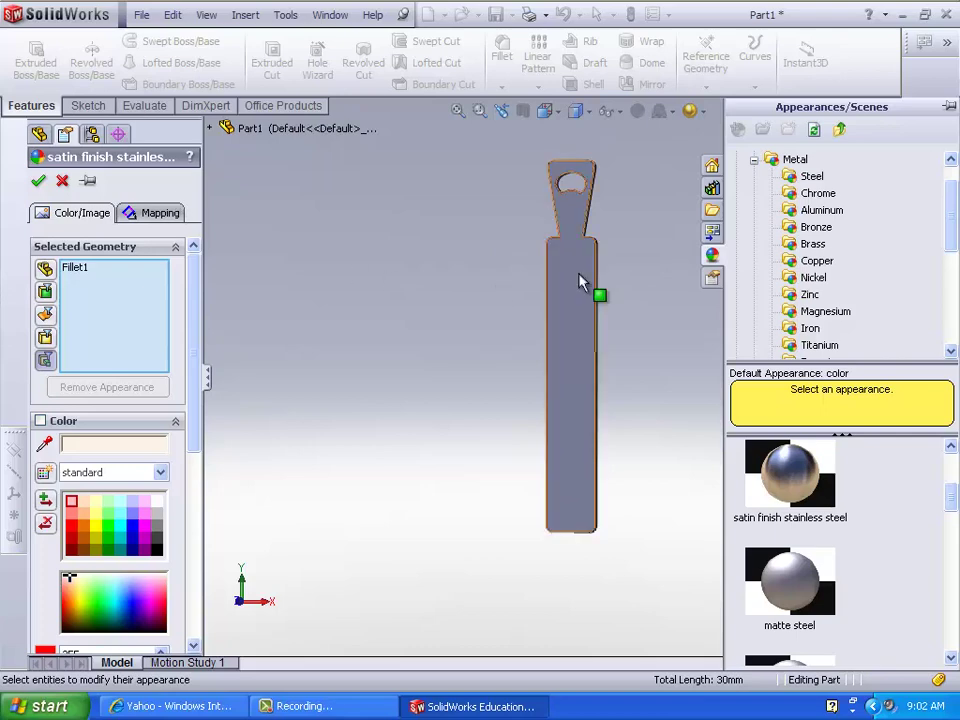
{"action": "left_click", "coordinate": [40, 181]}
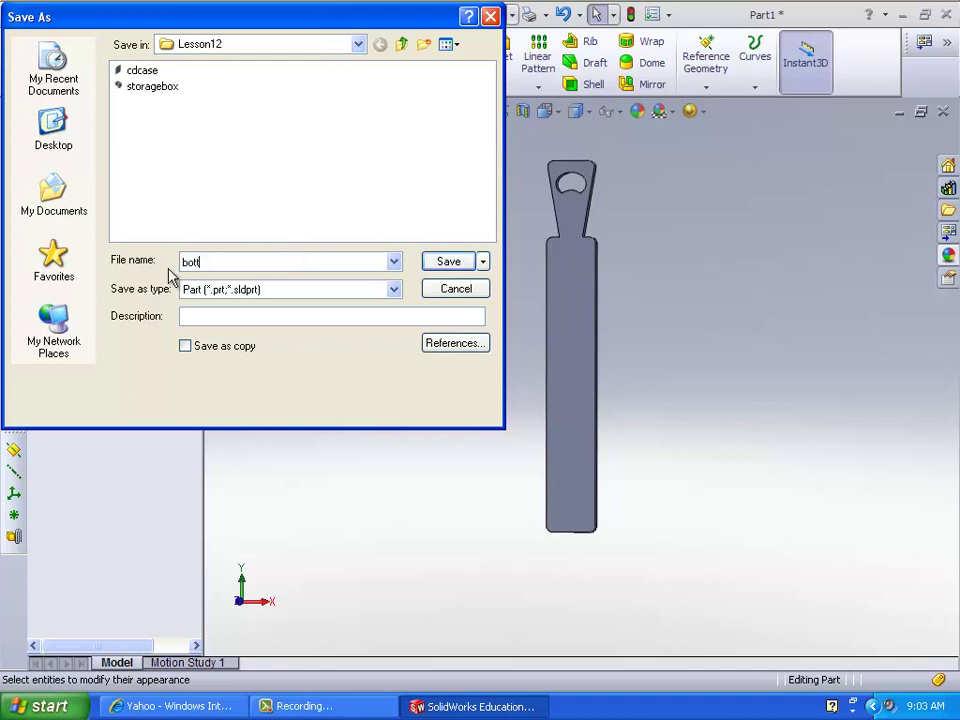
- Save the part as bottleopener in the Lesson12 folder and create a new part document
{"action": "key", "text": "Return"}
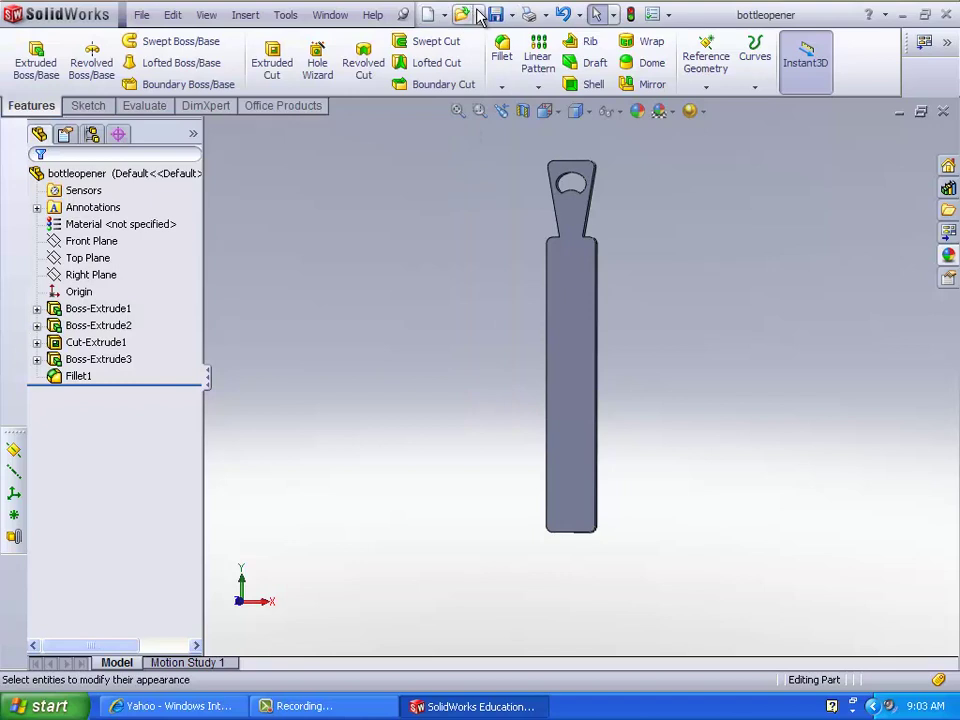
{"action": "left_click", "coordinate": [455, 36]}
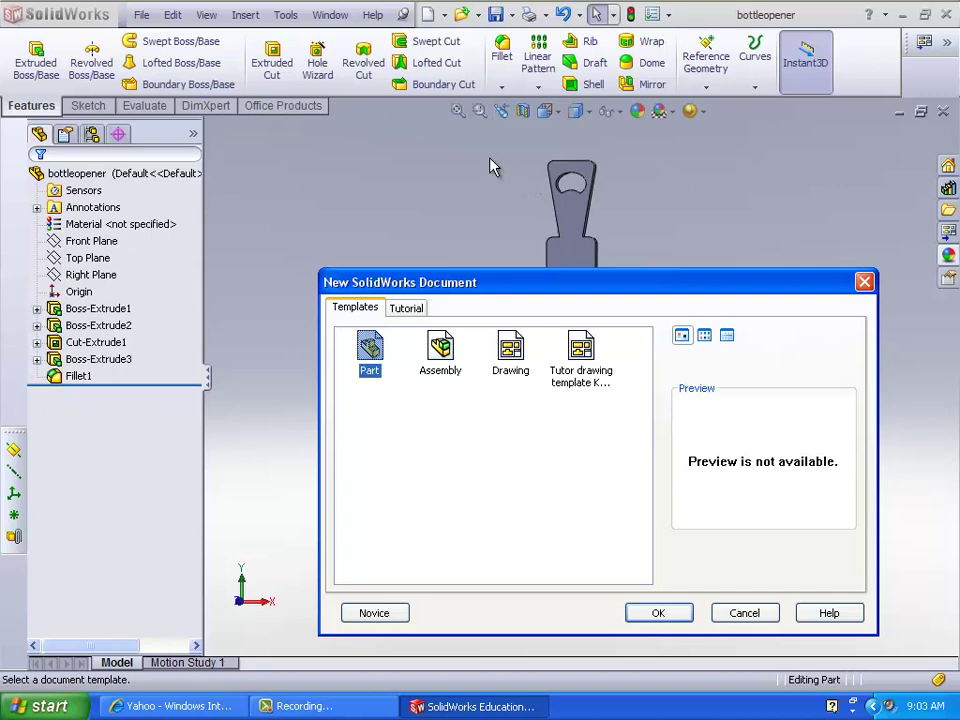
{"action": "double_click", "coordinate": [370, 352]}
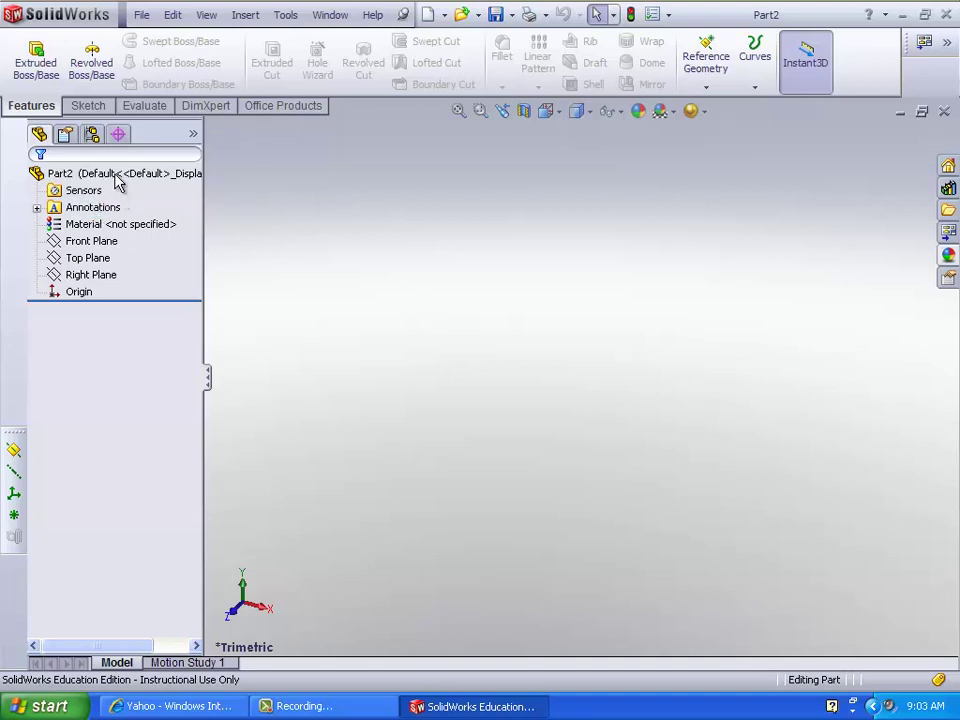
- Start a new sketch on the Top Plane for a center rectangle
{"action": "left_click", "coordinate": [88, 106]}
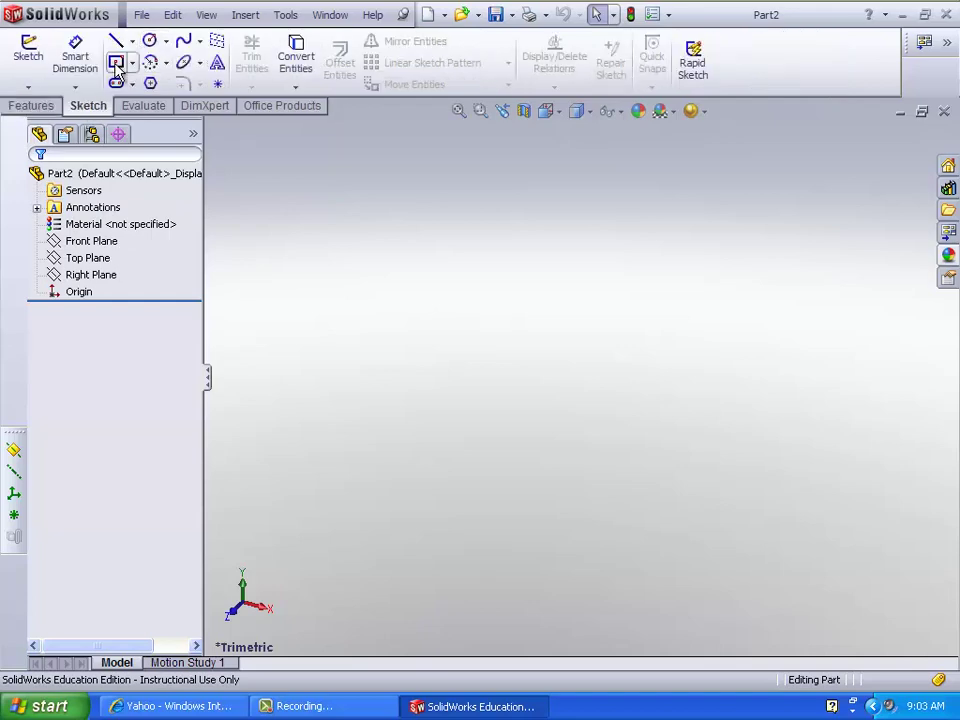
{"action": "left_click", "coordinate": [116, 63]}
{"action": "left_click", "coordinate": [485, 250]}
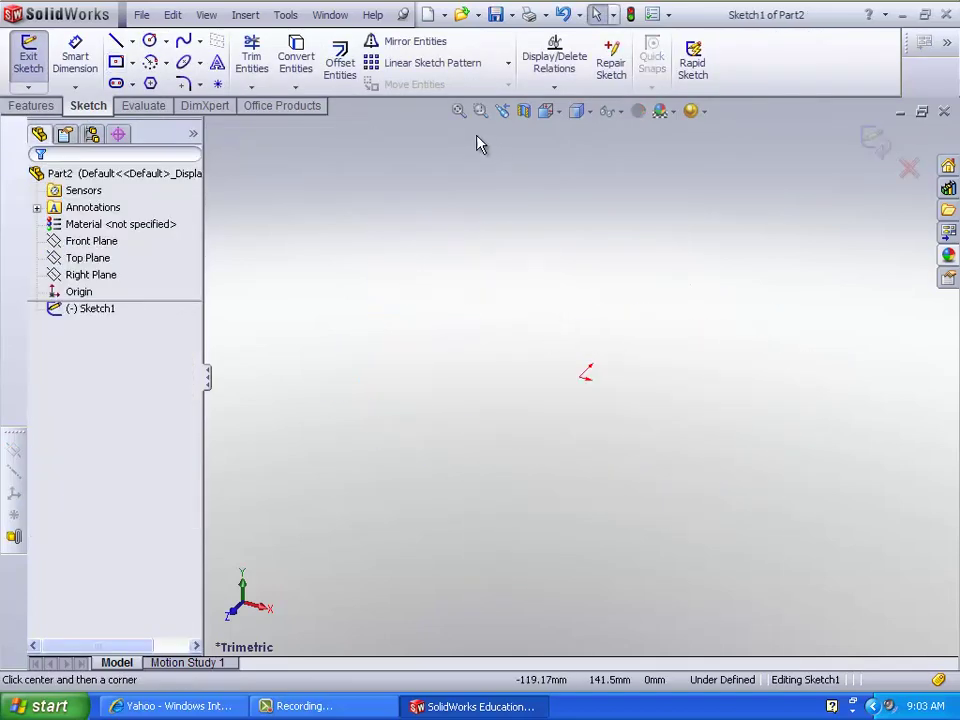
{"action": "left_click", "coordinate": [137, 67]}
{"action": "left_click", "coordinate": [150, 101]}
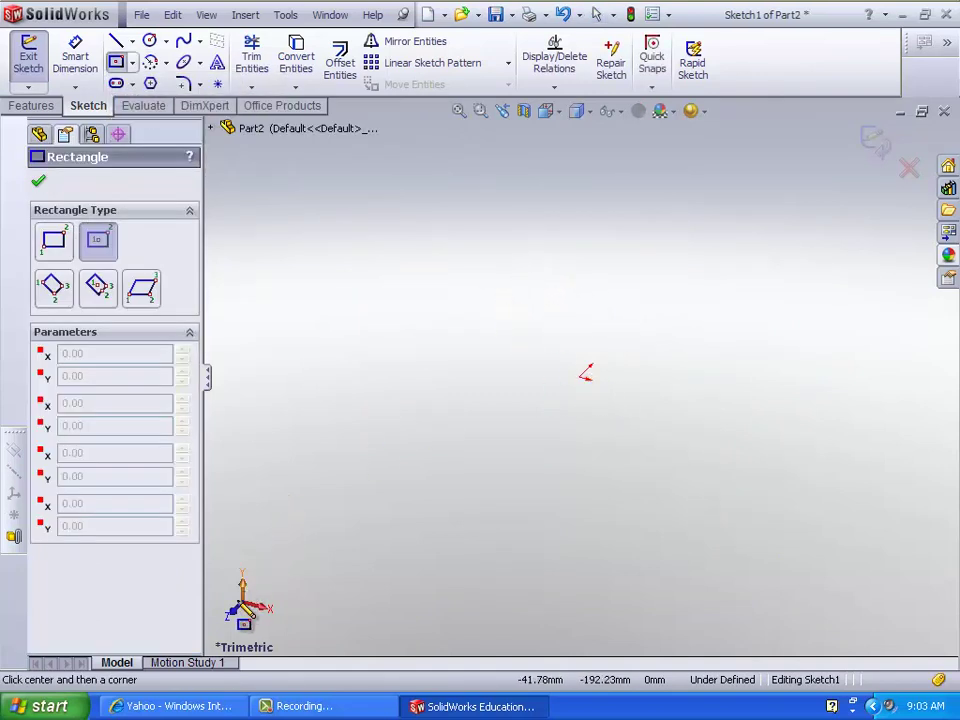
{"action": "left_click", "coordinate": [232, 614]}
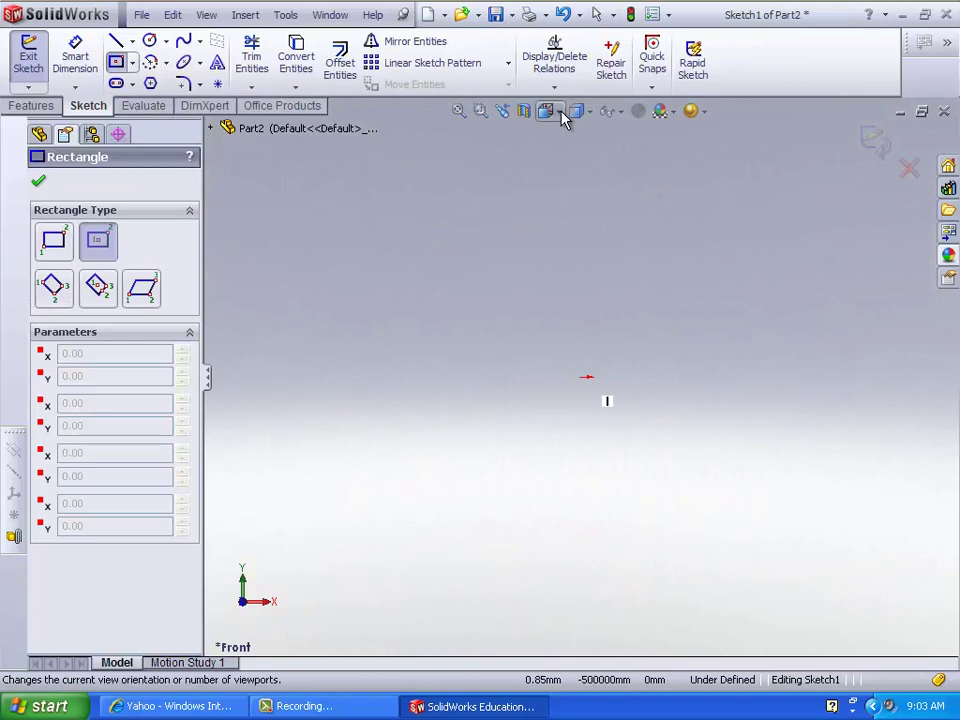
{"action": "key", "text": "Escape"}
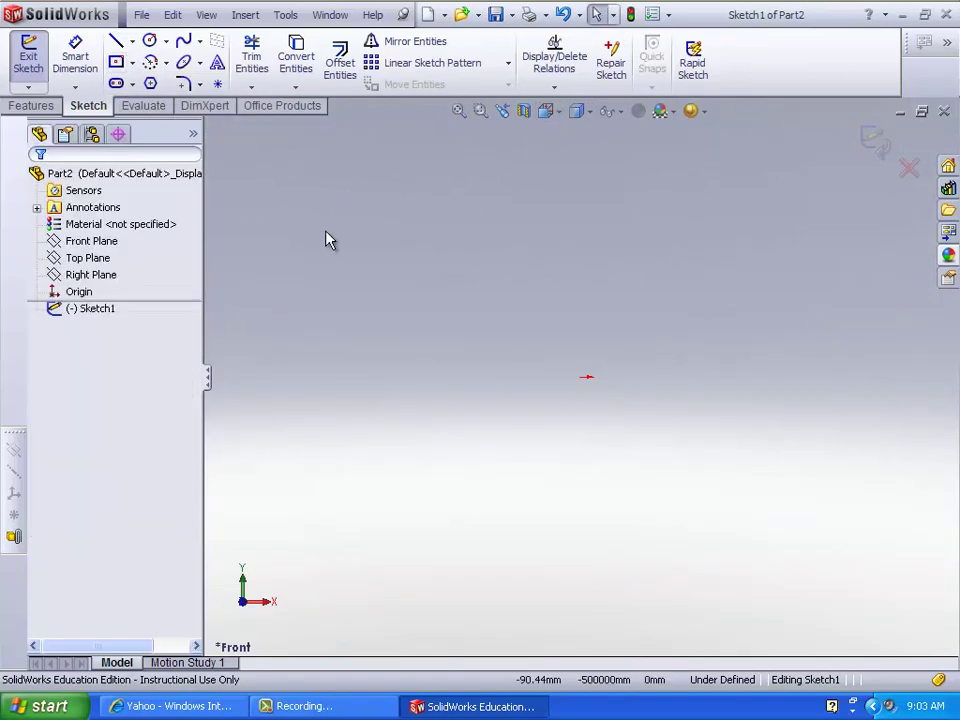
{"action": "left_click", "coordinate": [78, 241]}
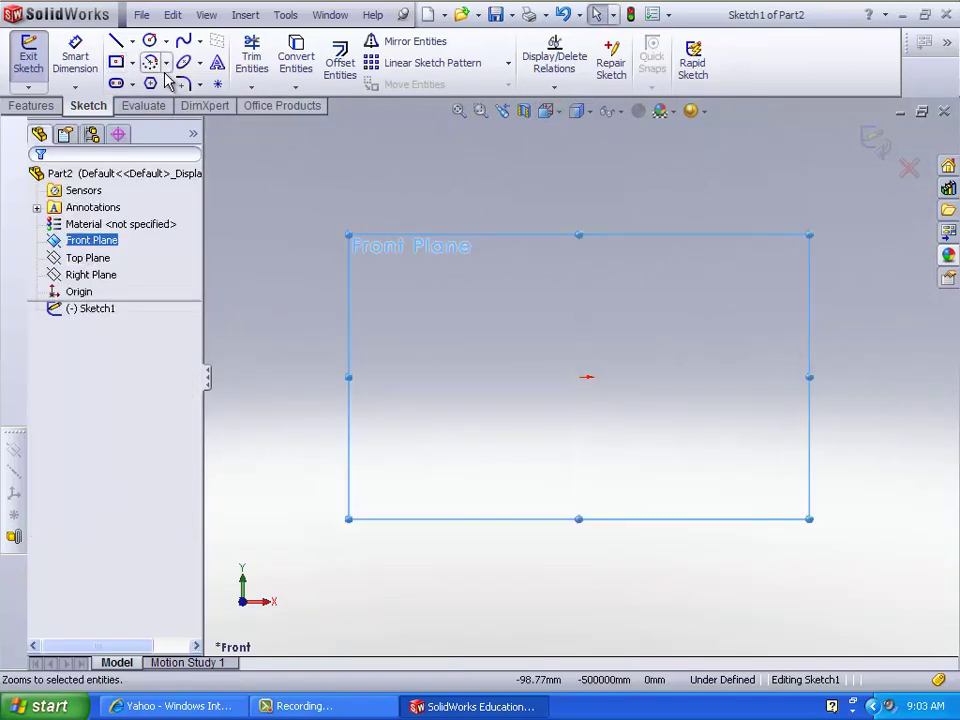
- Sketch a center rectangle at the origin on the Top Plane, about 91 mm wide and 162 mm high
{"action": "left_click", "coordinate": [133, 64]}
{"action": "left_click", "coordinate": [160, 101]}
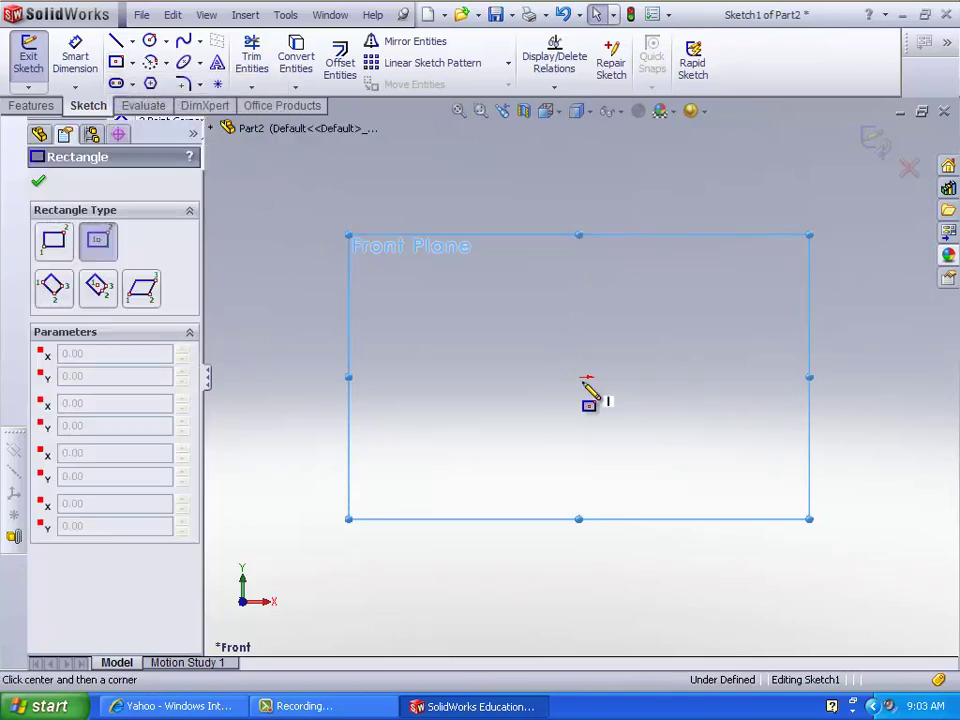
{"action": "middle_click_drag", "start_coordinate": [588, 374], "coordinate": [588, 383]}
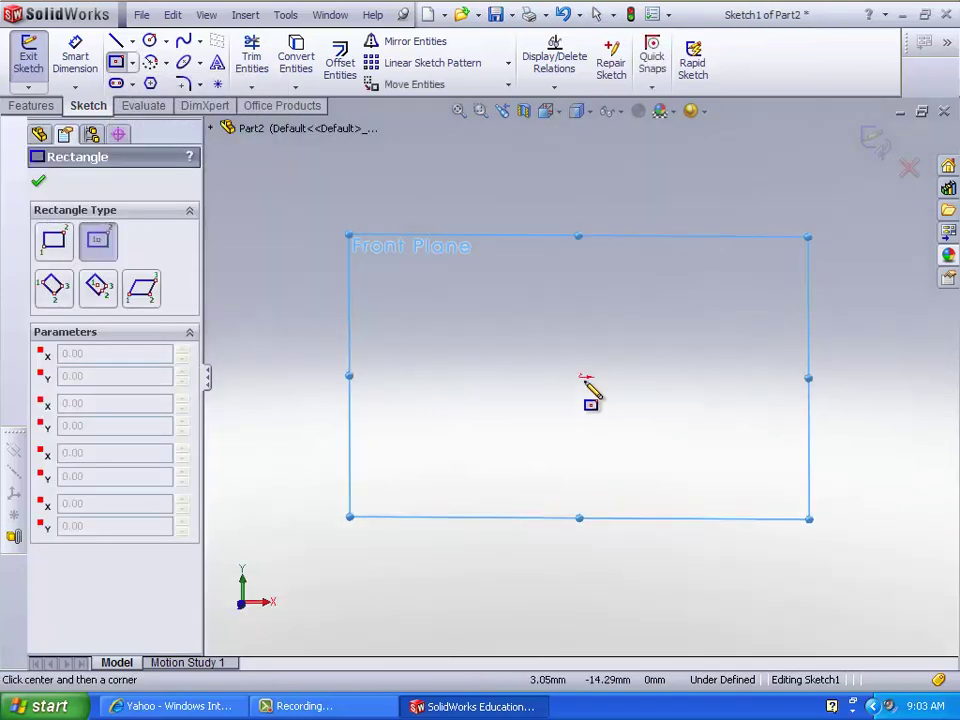
{"action": "left_click", "coordinate": [584, 386]}
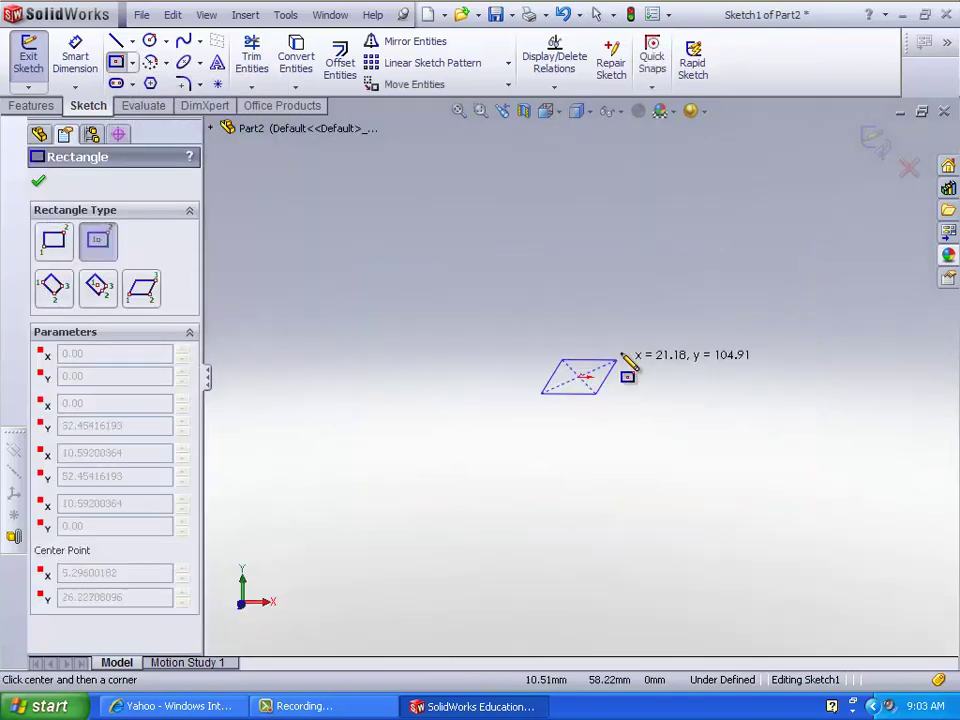
{"action": "middle_click_drag", "start_coordinate": [643, 317], "coordinate": [626, 399]}
{"action": "key", "text": "ctrl+8"}
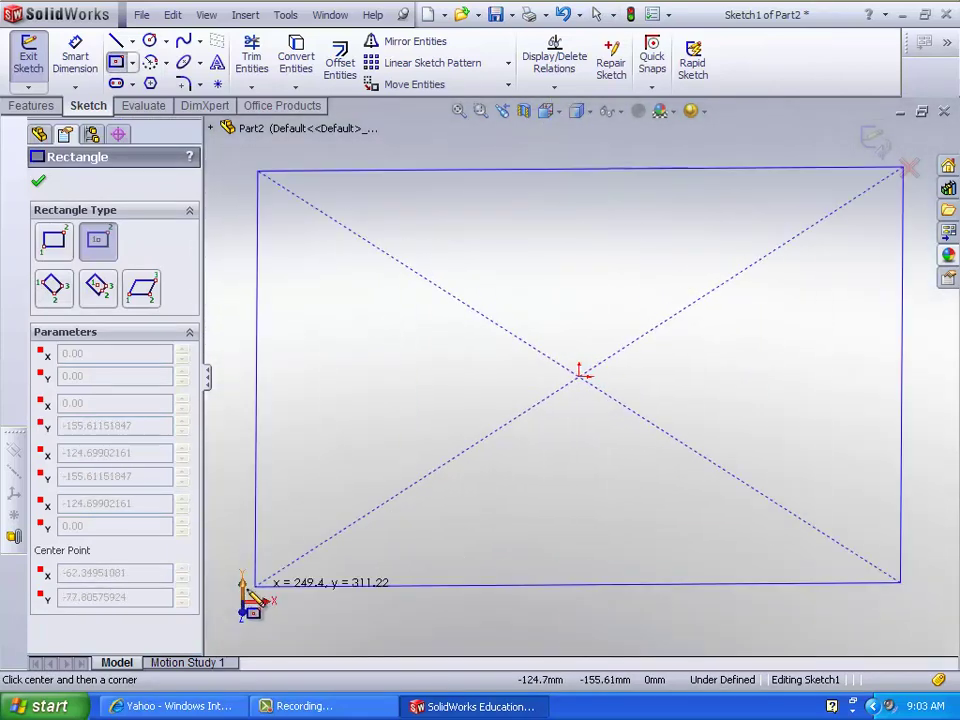
{"action": "key", "text": "ctrl+1"}
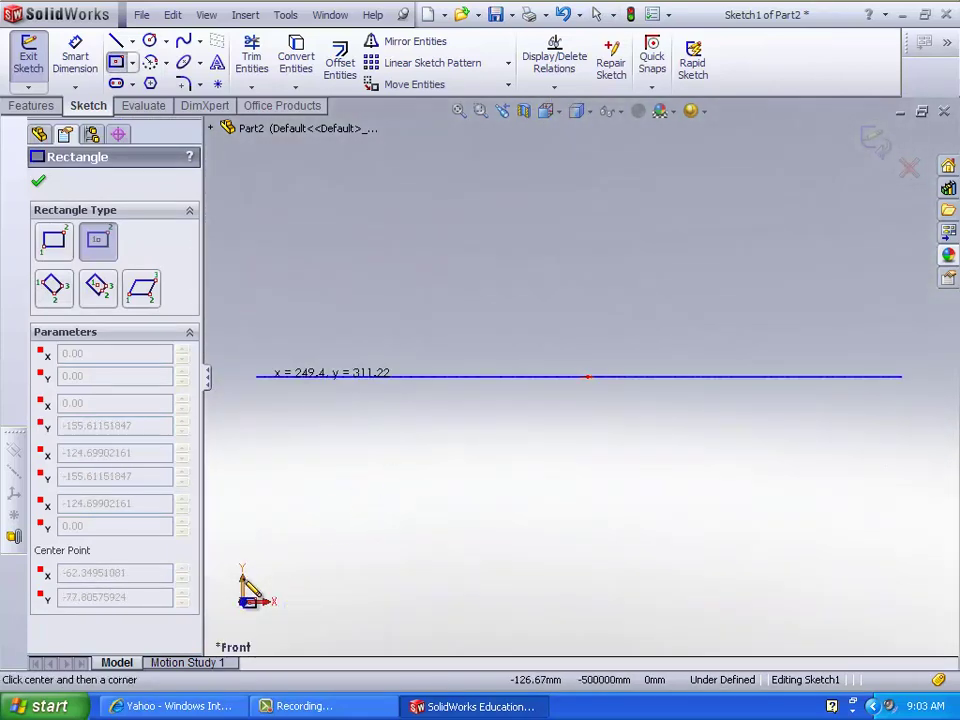
{"action": "key", "text": "ctrl+5"}
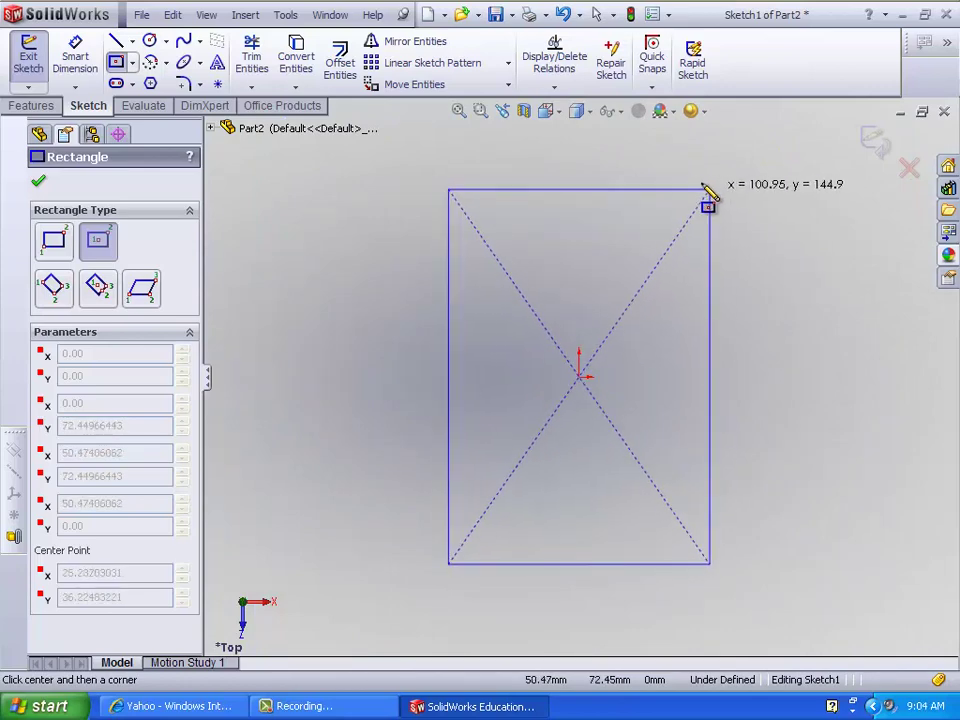
{"action": "left_click", "coordinate": [699, 172]}
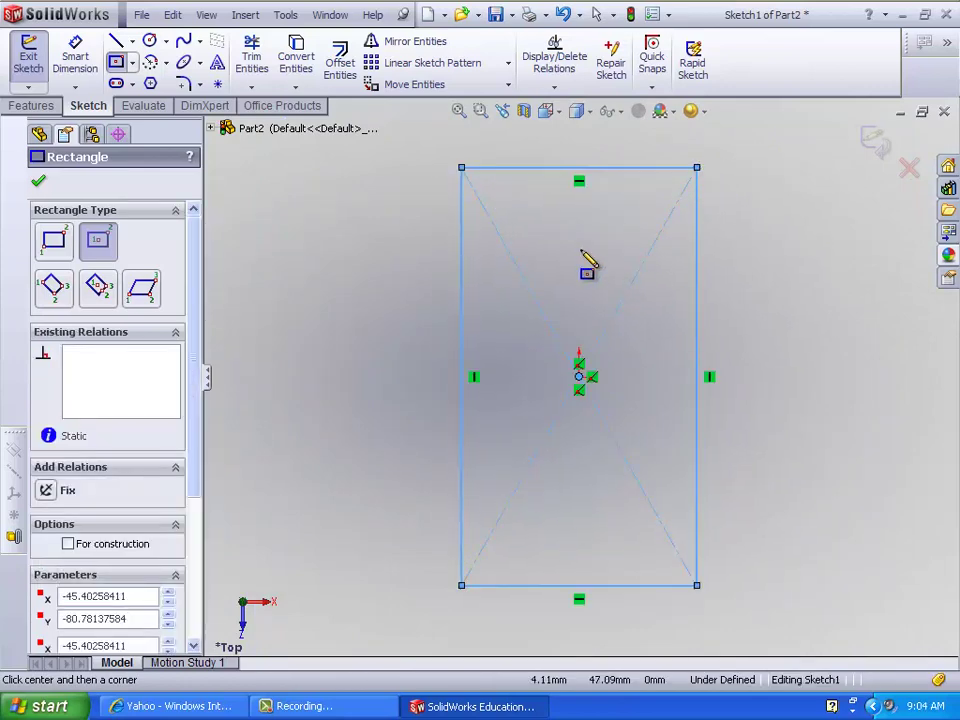
- Dimension the rectangle's long side to 160 mm
{"action": "left_click", "coordinate": [75, 55]}
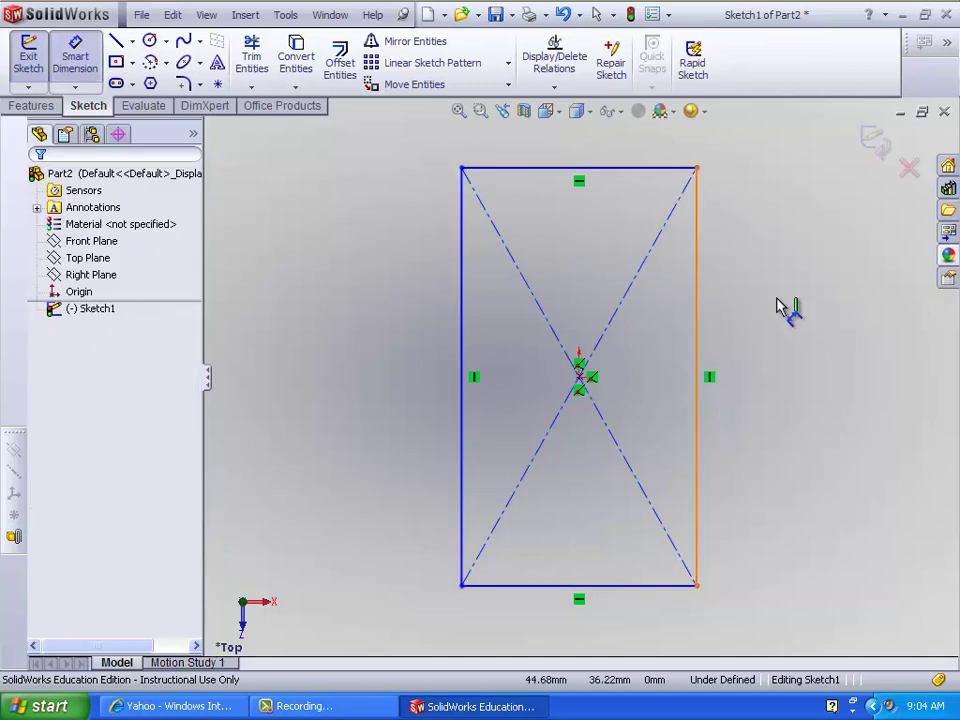
{"action": "left_click", "coordinate": [697, 300]}
{"action": "left_click", "coordinate": [825, 358]}
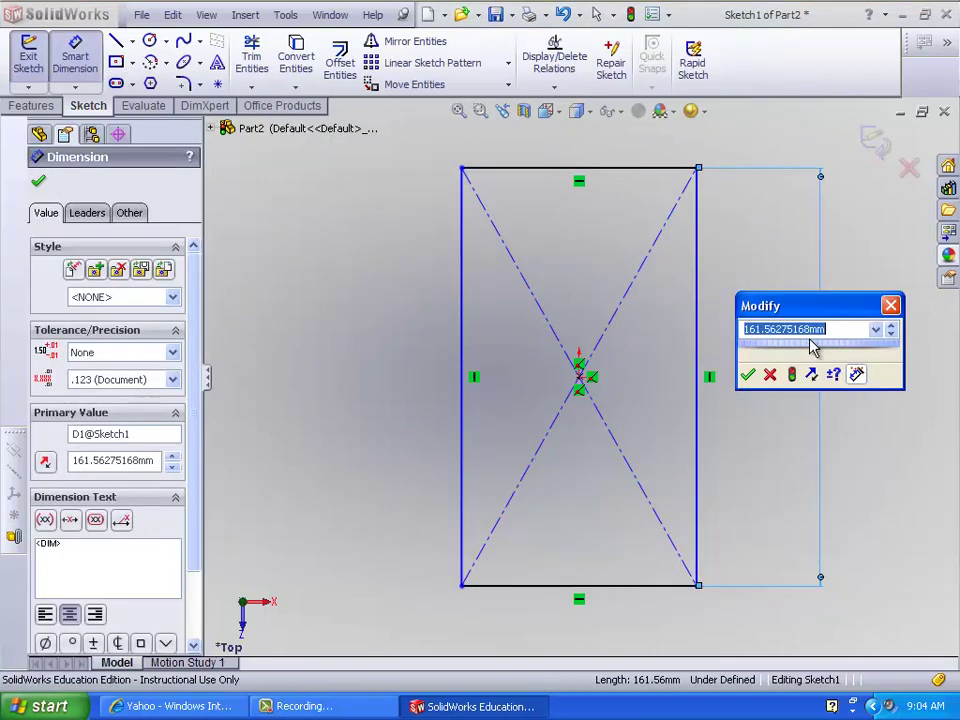
{"action": "type", "text": "160"}
{"action": "key", "text": "Return"}
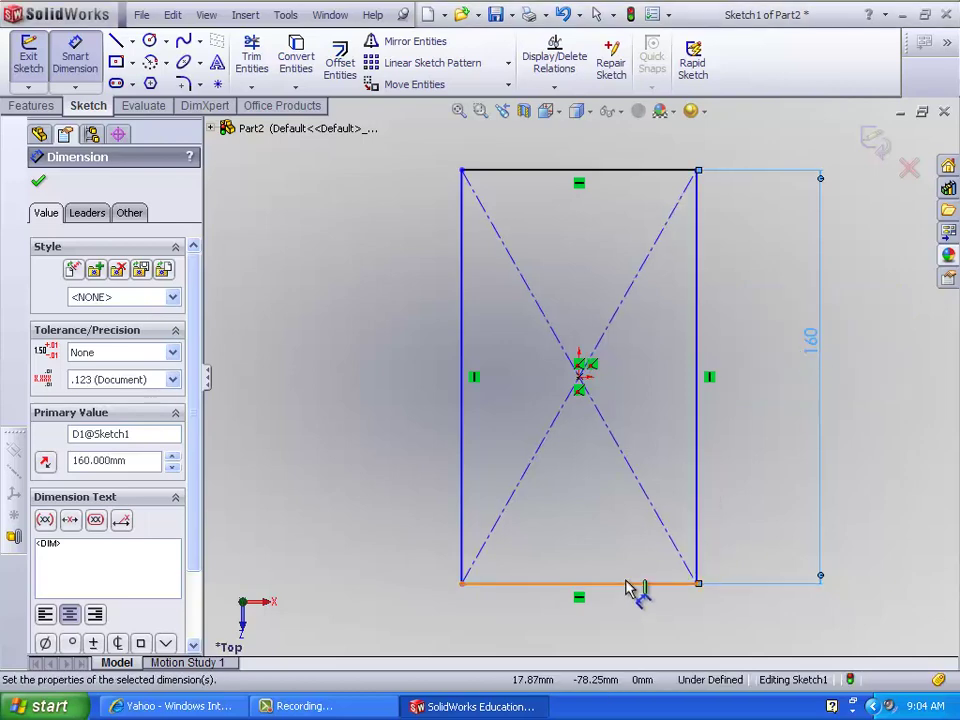
- Dimension the rectangle's short side to 90 mm
{"action": "left_click", "coordinate": [627, 587]}
{"action": "left_click", "coordinate": [578, 635]}
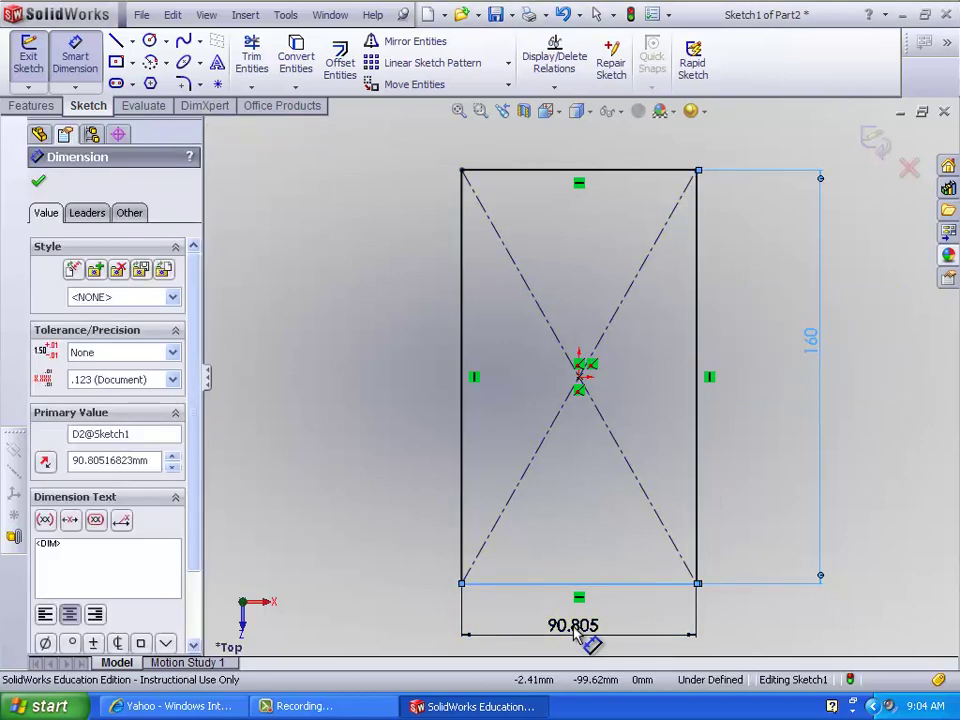
{"action": "key", "text": "Return"}
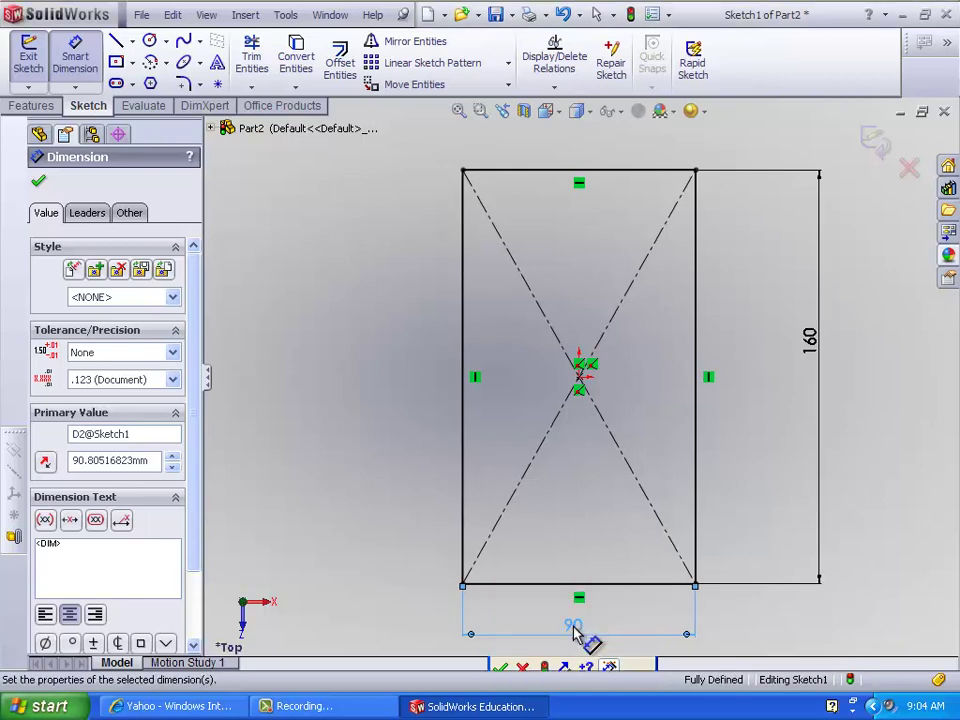
{"action": "left_click", "coordinate": [38, 181]}
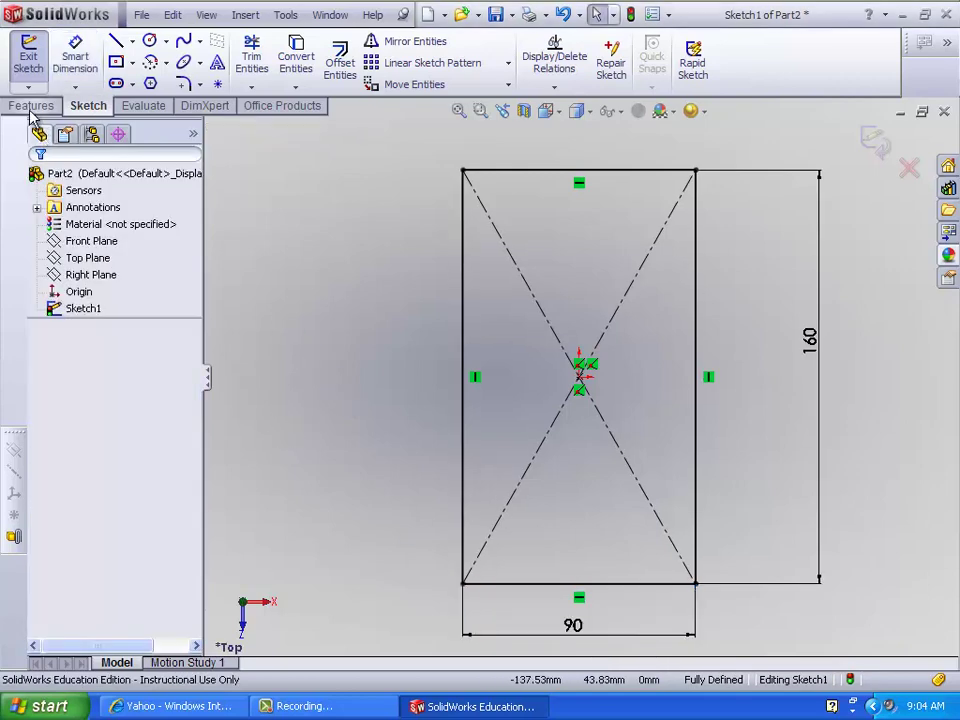
- Extrude the 90 by 160 mm rectangle upward as a blind boss 14 mm thick
{"action": "left_click", "coordinate": [31, 105]}
{"action": "left_click", "coordinate": [36, 60]}
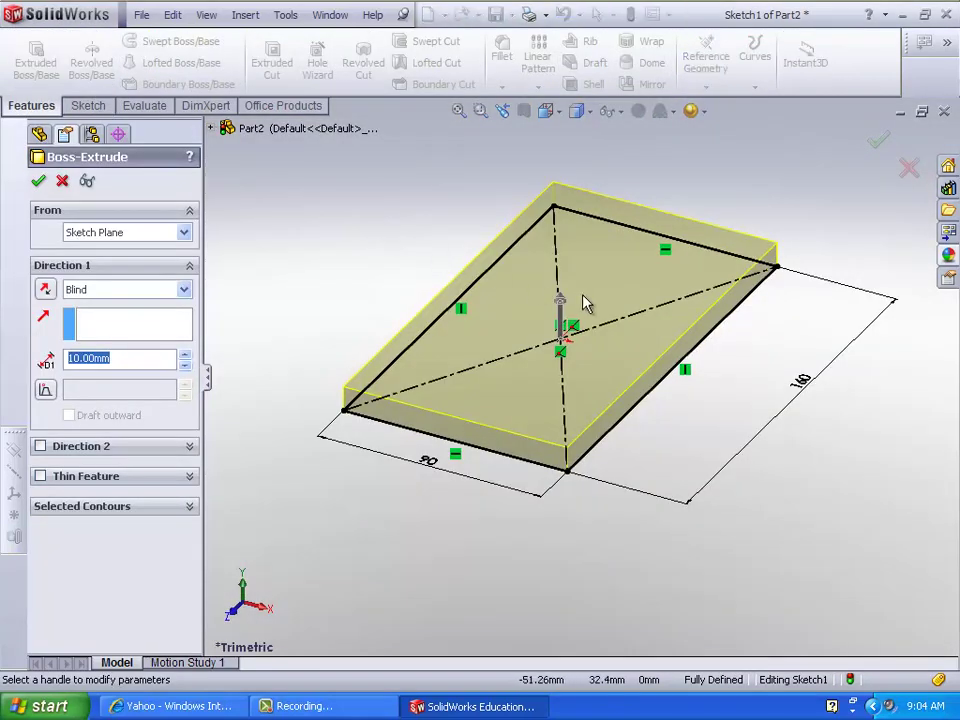
{"action": "left_click", "coordinate": [572, 316]}
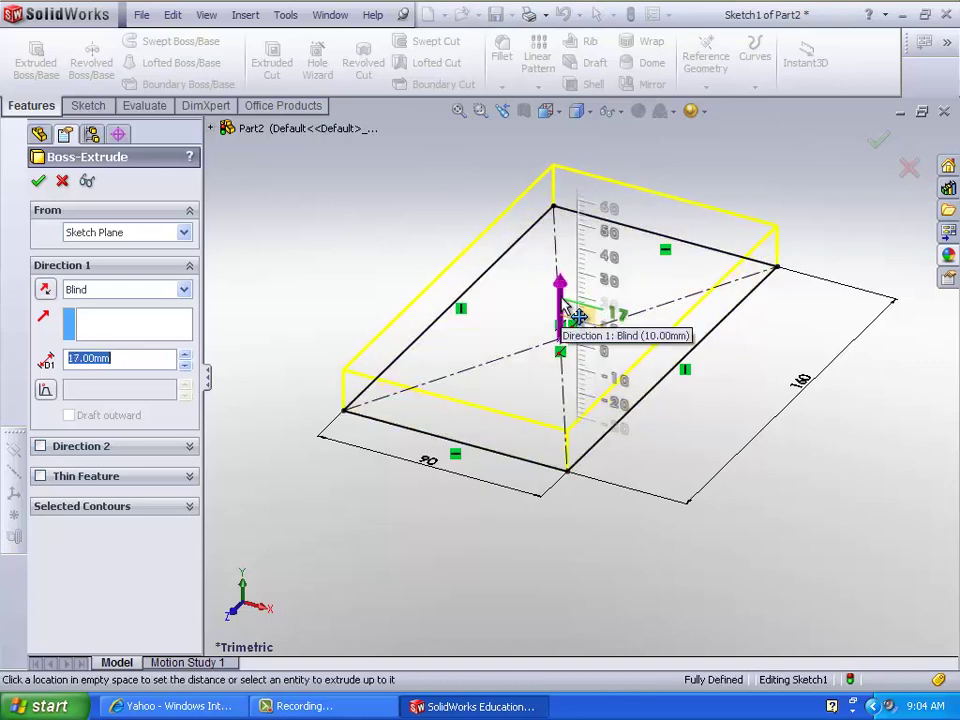
{"action": "left_click", "coordinate": [577, 322]}
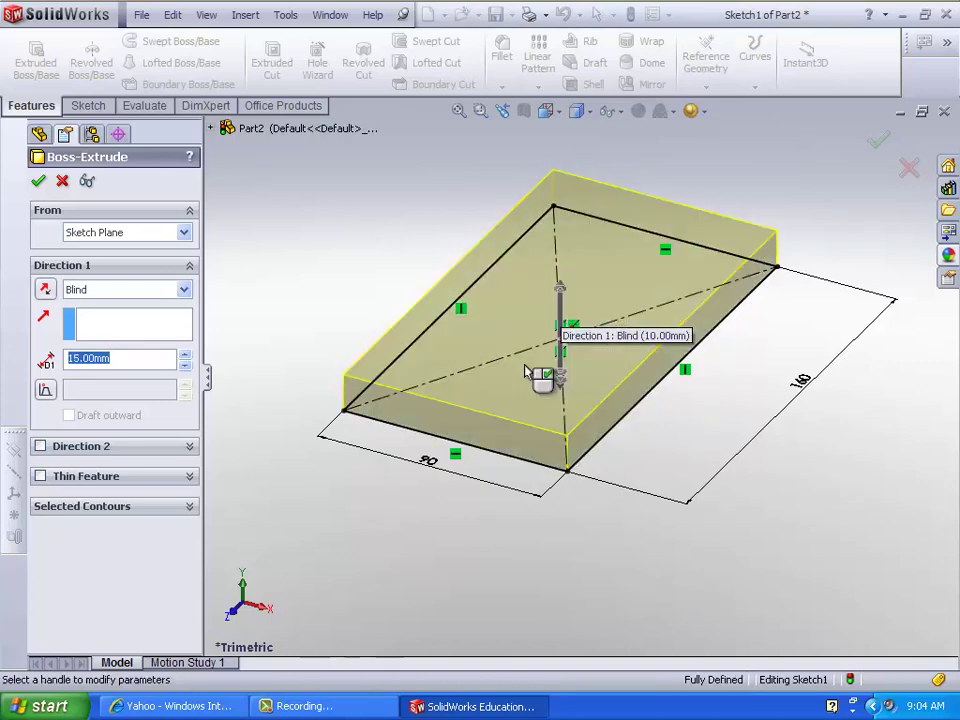
{"action": "middle_click_drag", "start_coordinate": [439, 456], "coordinate": [548, 332]}
{"action": "left_click", "coordinate": [563, 319]}
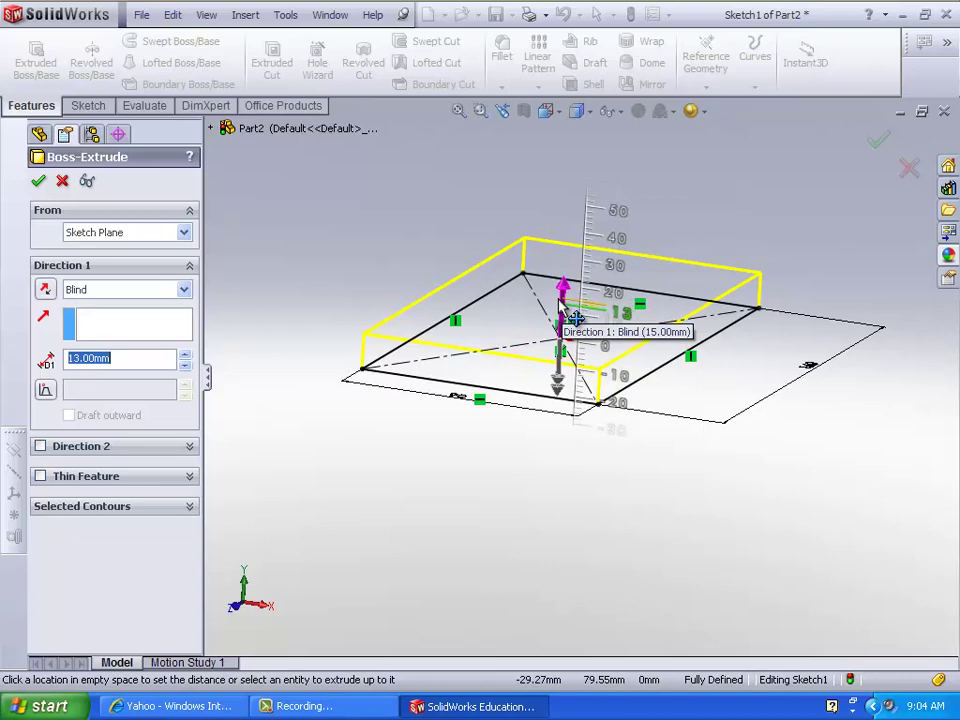
{"action": "left_click", "coordinate": [576, 316]}
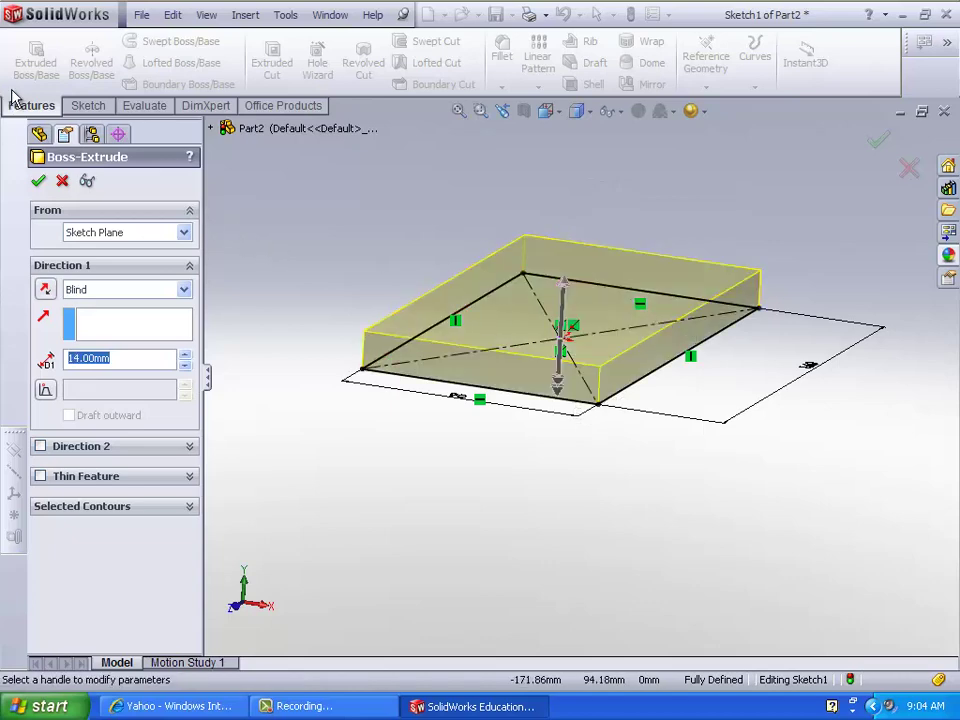
{"action": "left_click", "coordinate": [38, 180]}
- Try a shell that removes the plate's top face, previewing wall thicknesses of 2 mm and 5 mm
{"action": "middle_click_drag", "start_coordinate": [377, 253], "coordinate": [377, 313]}
{"action": "left_click", "coordinate": [377, 313]}
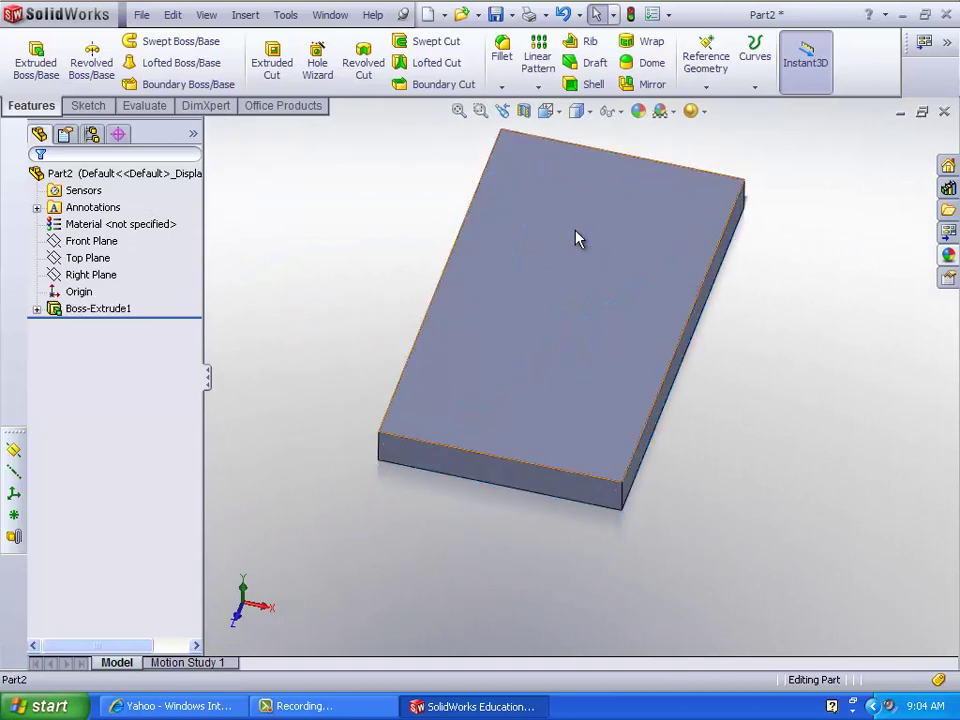
{"action": "left_click", "coordinate": [560, 242]}
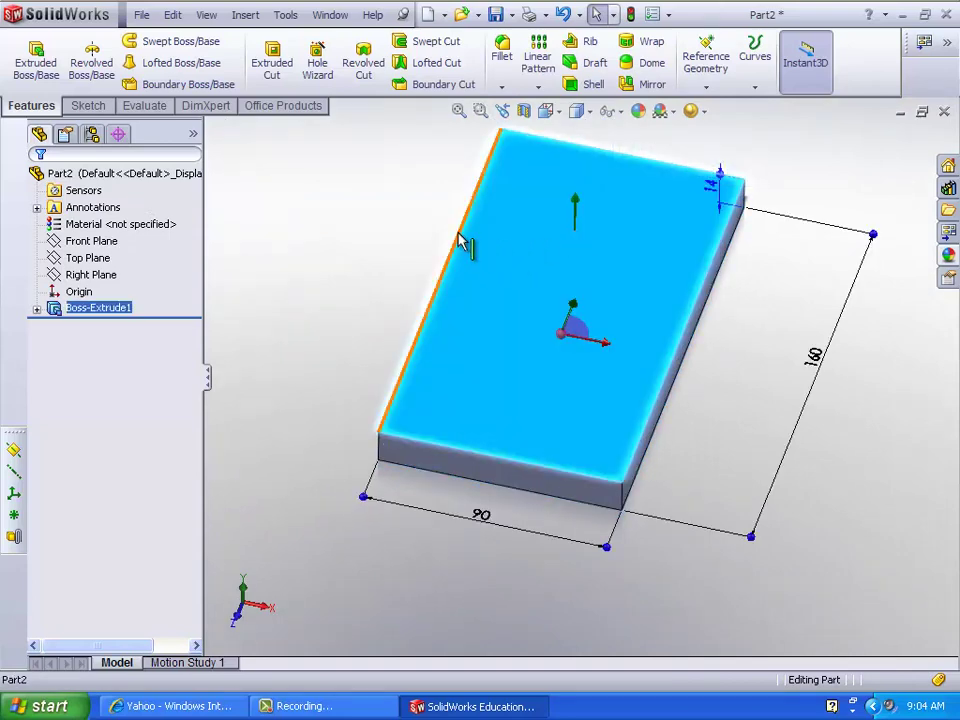
{"action": "left_click", "coordinate": [588, 85]}
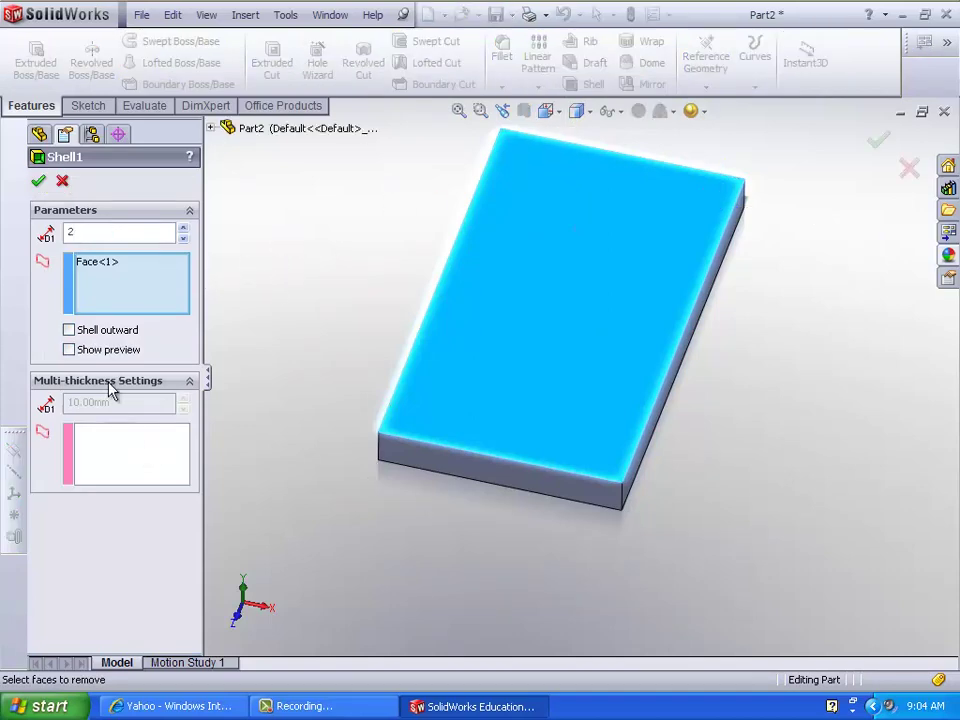
{"action": "left_click", "coordinate": [106, 351]}
{"action": "middle_click_drag", "start_coordinate": [180, 268], "coordinate": [126, 292]}
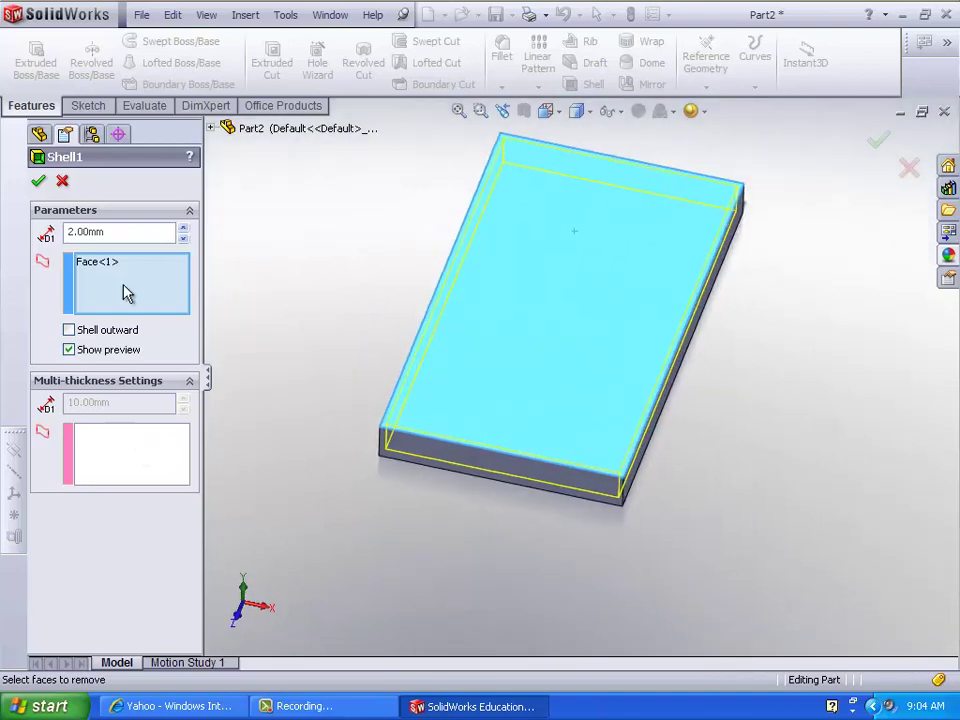
{"action": "key", "text": "Return"}
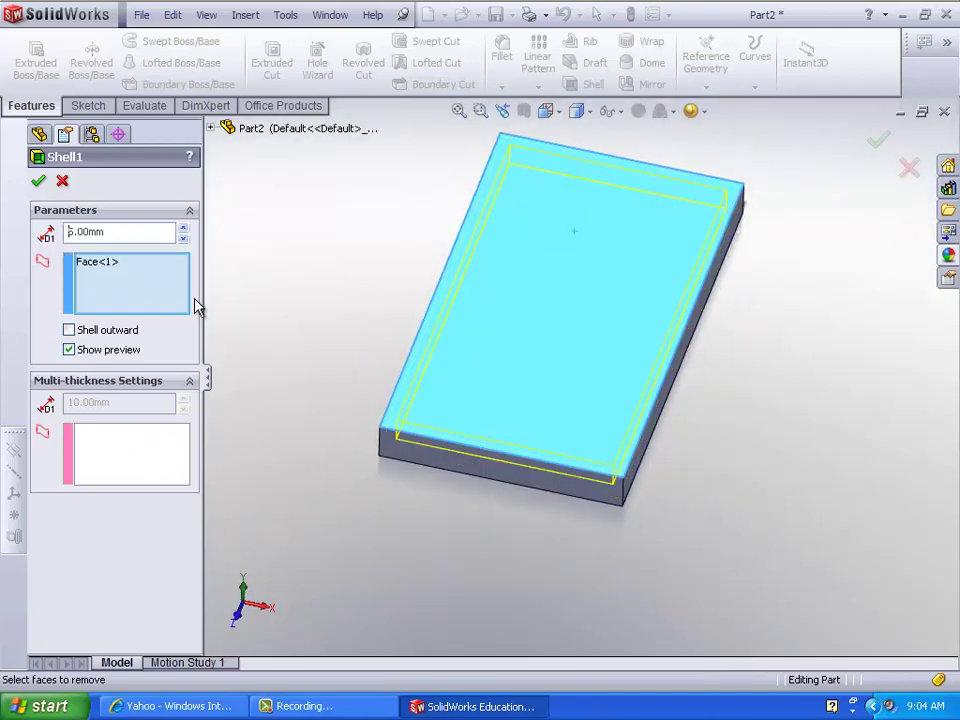
- Try shell thicknesses of 8 mm and 10 mm on the plate and undo the applied shell
{"action": "middle_click_drag", "start_coordinate": [195, 304], "coordinate": [220, 320]}
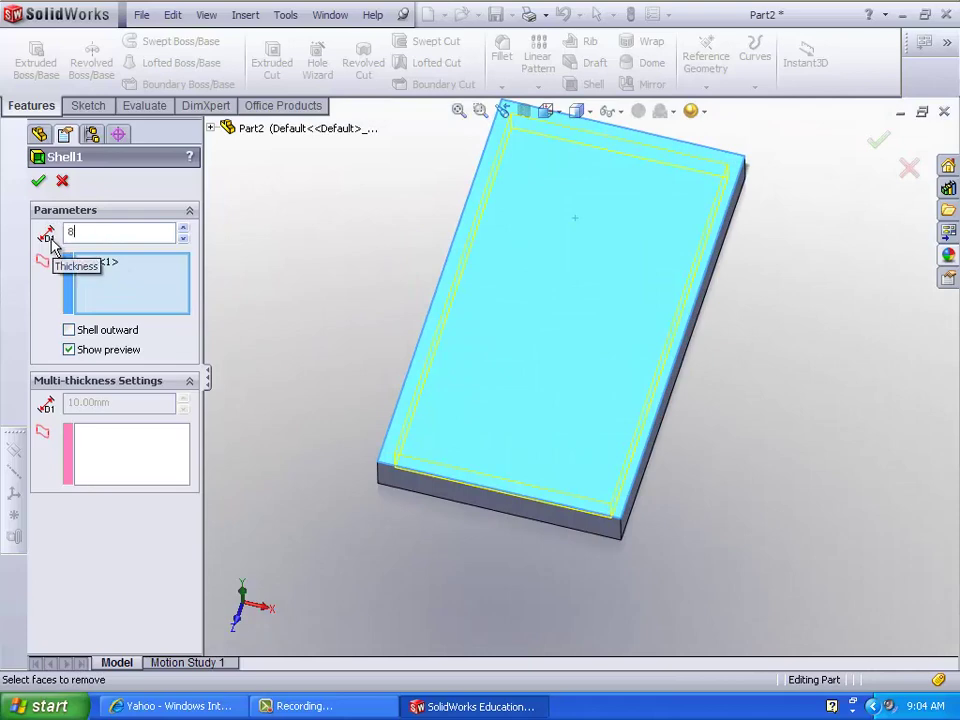
{"action": "key", "text": "Return"}
{"action": "middle_click_drag", "start_coordinate": [259, 272], "coordinate": [215, 304]}
{"action": "type", "text": "10"}
{"action": "key", "text": "Return"}
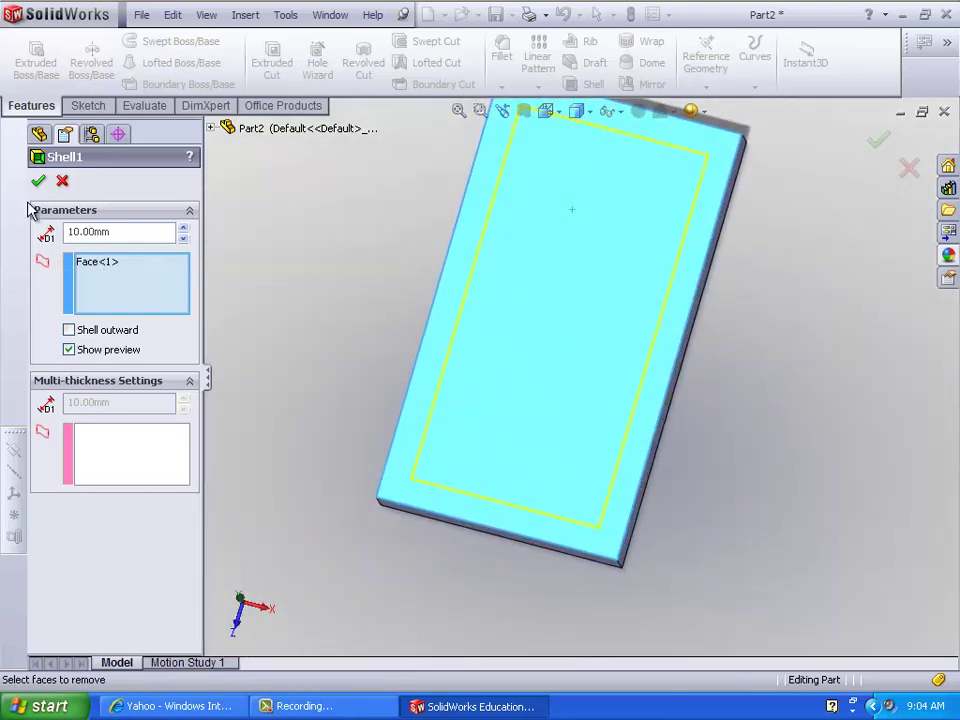
{"action": "middle_click_drag", "start_coordinate": [242, 216], "coordinate": [272, 176]}
{"action": "key", "text": "ctrl+6"}
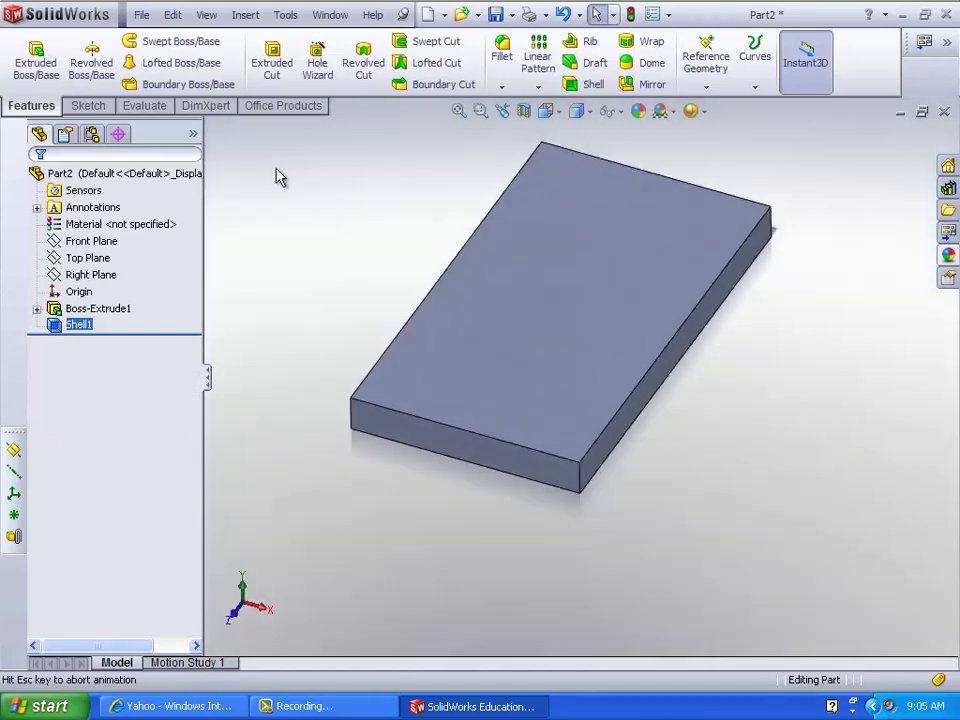
{"action": "key", "text": "ctrl+z"}
- Shell the plate with an 8 mm wall thickness, removing the top face
{"action": "left_click", "coordinate": [585, 236]}
{"action": "left_click", "coordinate": [592, 85]}
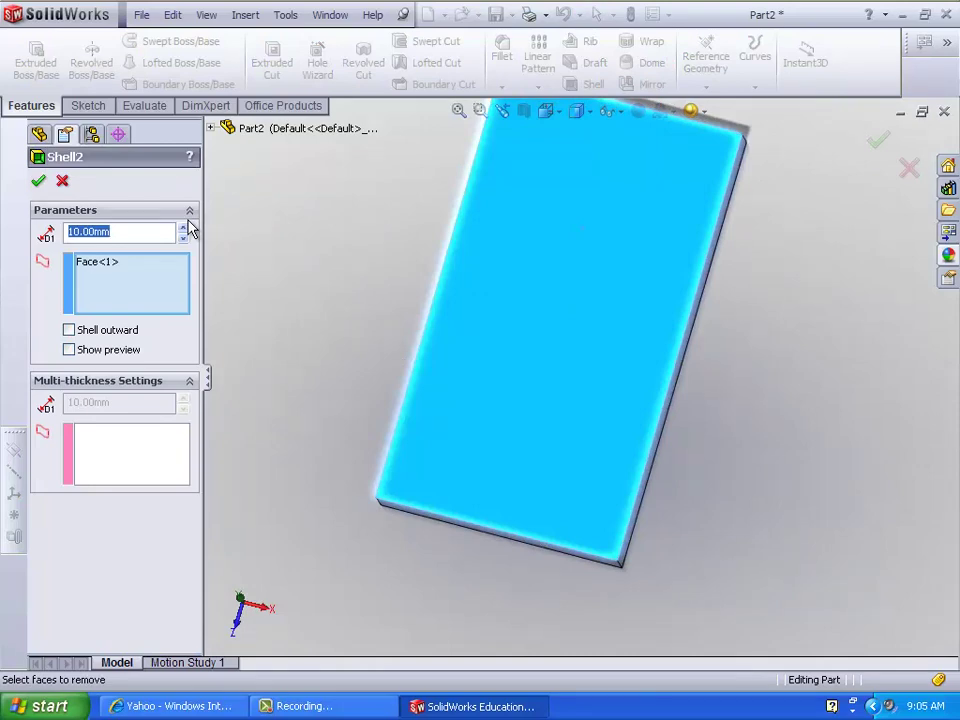
{"action": "type", "text": "8"}
{"action": "key", "text": "Return"}
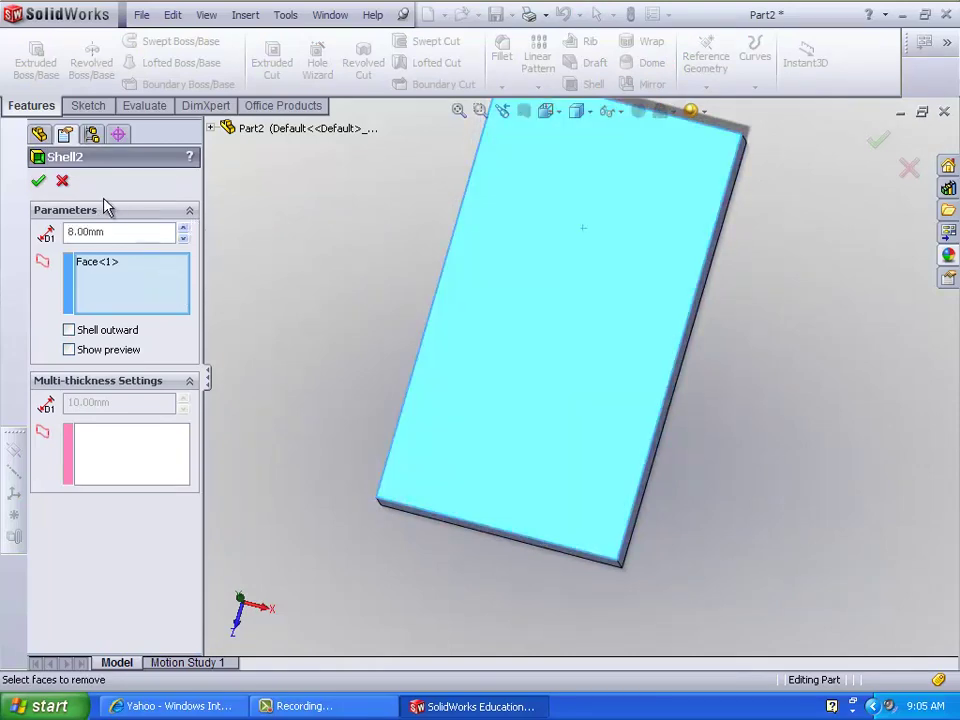
{"action": "left_click", "coordinate": [38, 181]}
- Sketch a center rectangle at the origin on the shelled pocket's floor, about 57 mm wide and 126 mm long
{"action": "middle_click_drag", "start_coordinate": [250, 326], "coordinate": [276, 251]}
{"action": "scroll", "coordinate": [435, 281], "scroll_direction": "down", "scroll_amount": 3}
{"action": "scroll", "coordinate": [611, 317], "scroll_direction": "up", "scroll_amount": 2}
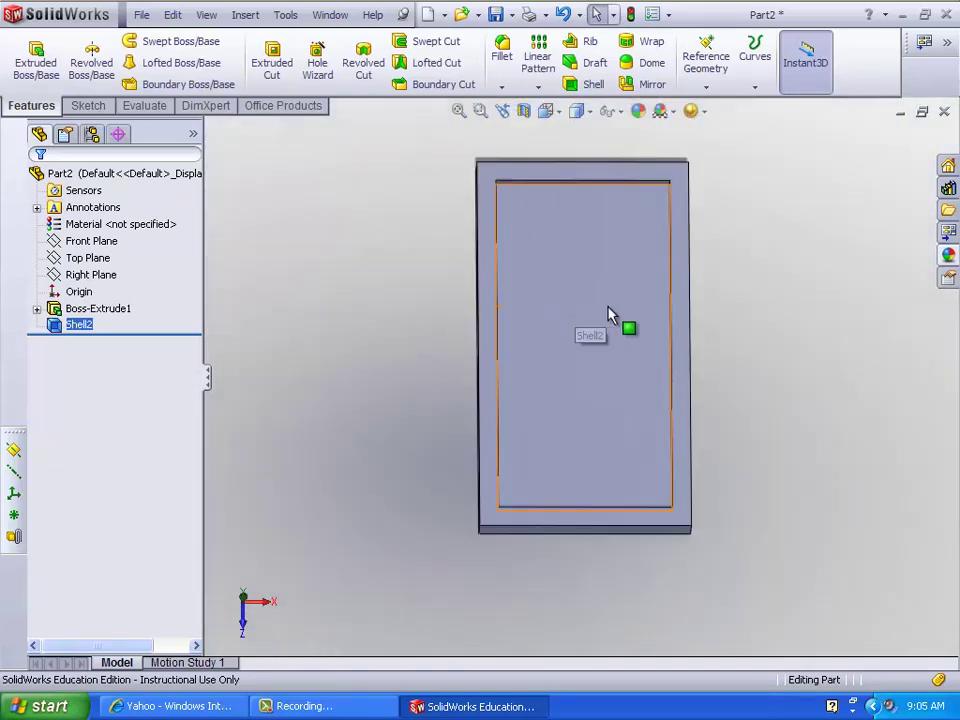
{"action": "mouse_move", "coordinate": [611, 317]}
{"action": "middle_mouse_down"}
{"action": "mouse_move", "coordinate": [715, 293]}
{"action": "mouse_move", "coordinate": [677, 306]}
{"action": "middle_mouse_up"}
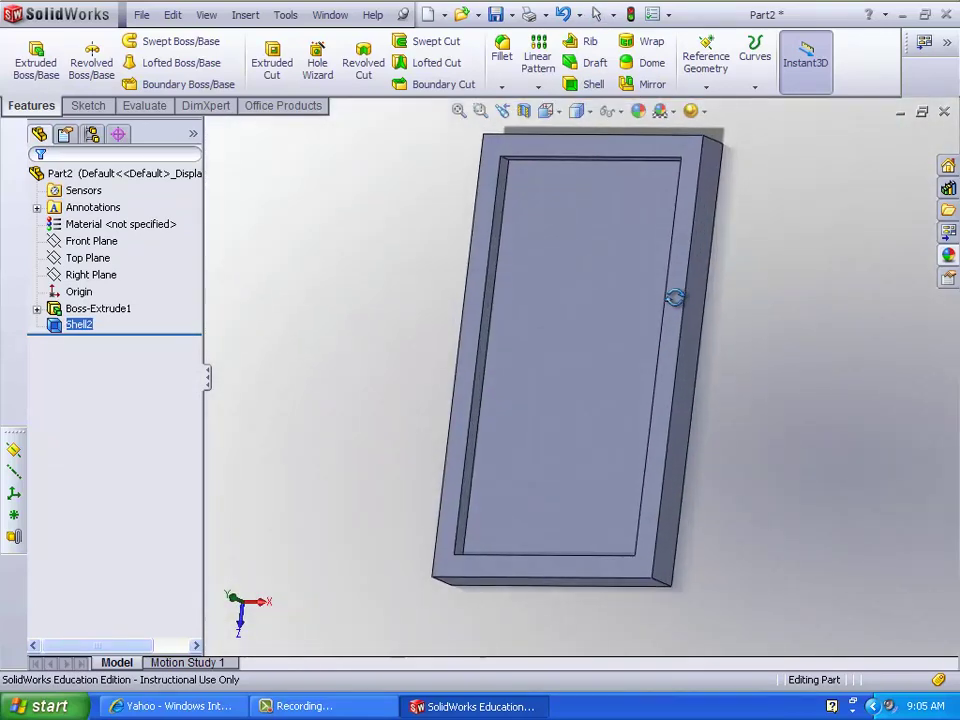
{"action": "left_click", "coordinate": [86, 105]}
{"action": "middle_click_drag", "start_coordinate": [410, 250], "coordinate": [450, 259]}
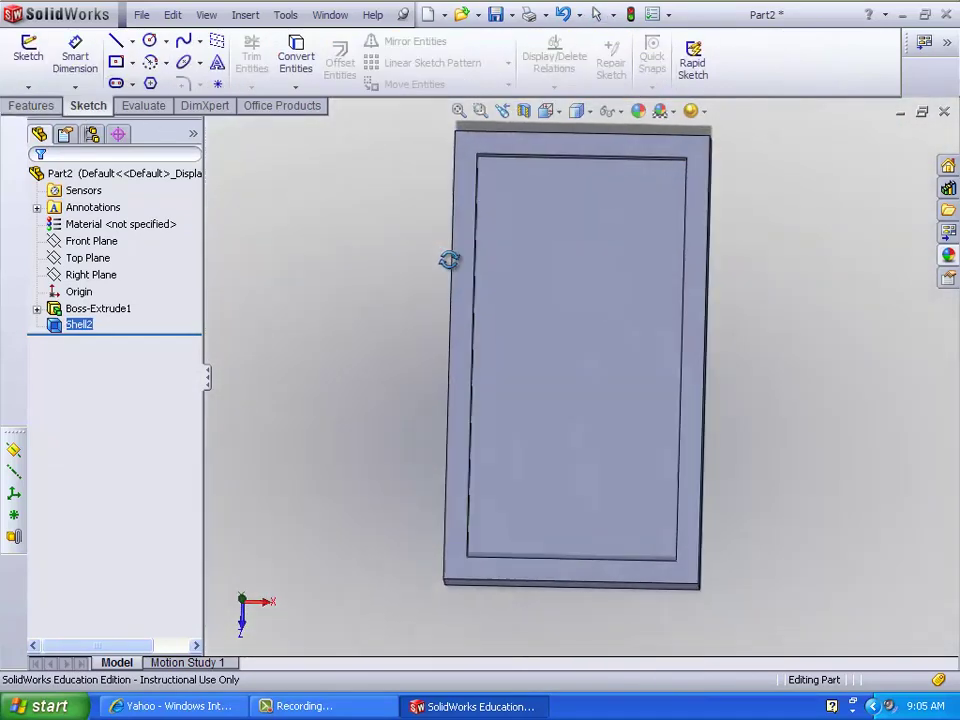
{"action": "left_click", "coordinate": [117, 60]}
{"action": "left_click", "coordinate": [587, 357]}
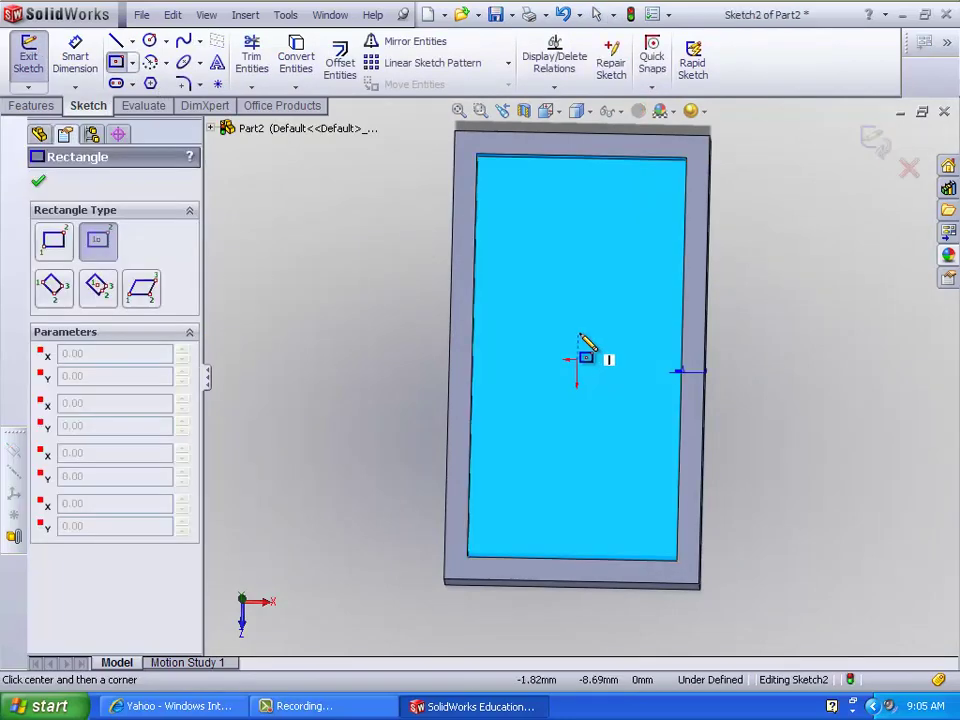
{"action": "left_click", "coordinate": [576, 360]}
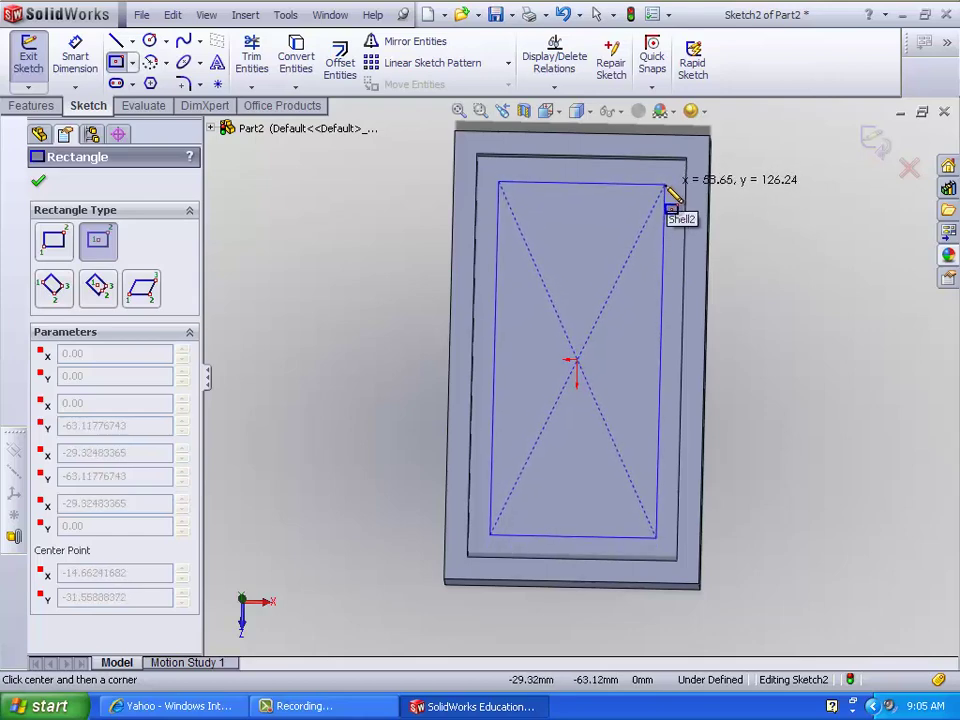
{"action": "left_click", "coordinate": [669, 186]}
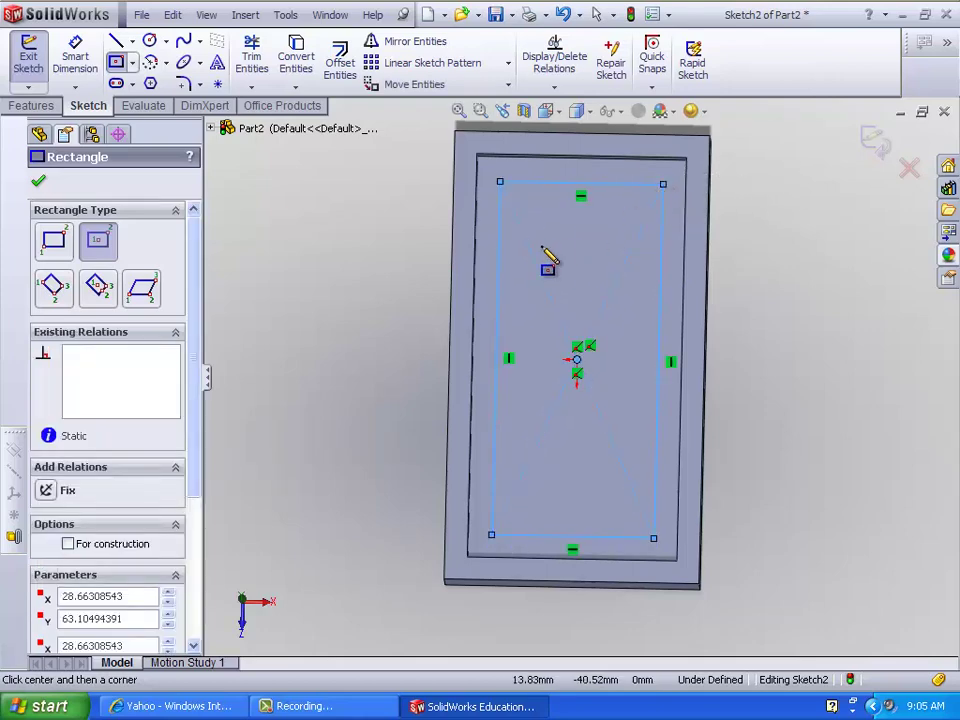
- Dimension the pocket-floor rectangle's long side to 125 mm and its short side to 55 mm
{"action": "key", "text": "d"}
{"action": "left_click", "coordinate": [664, 312]}
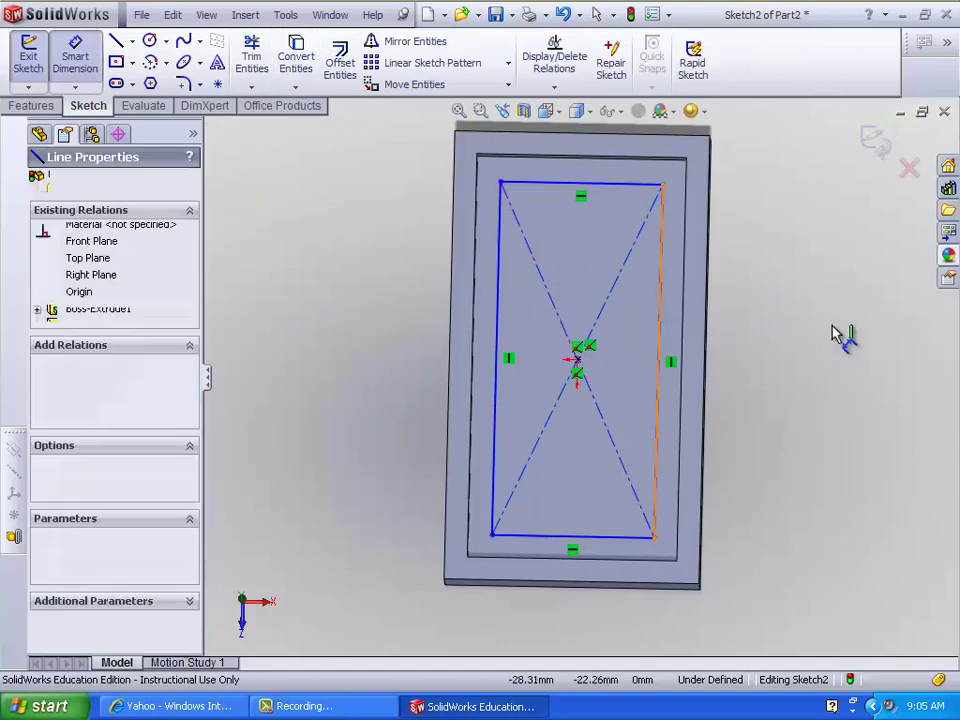
{"action": "left_click", "coordinate": [836, 352]}
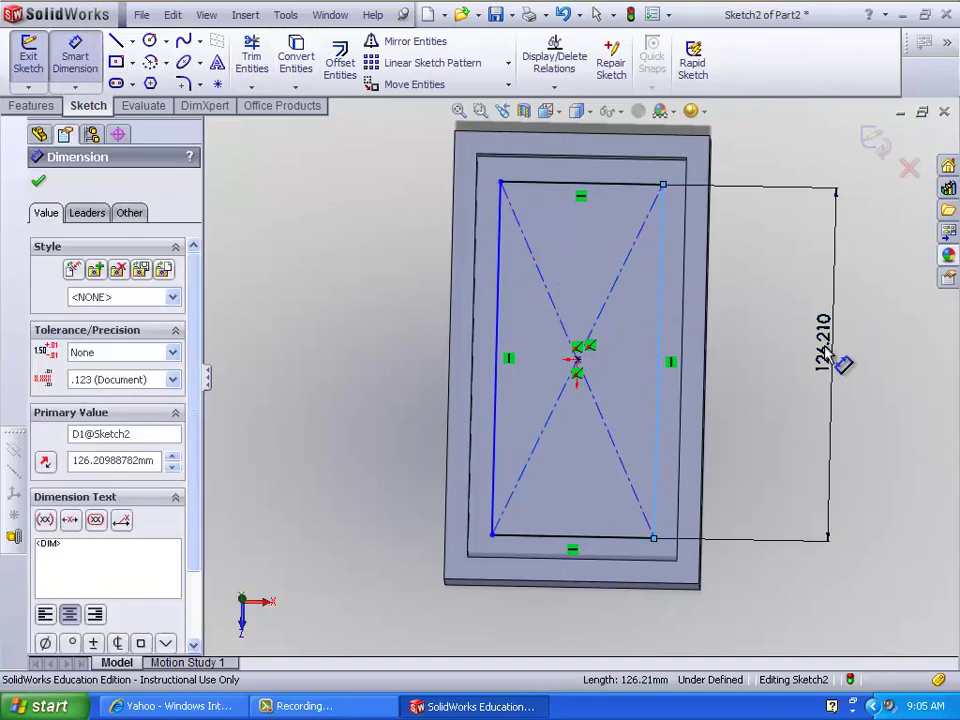
{"action": "type", "text": "125"}
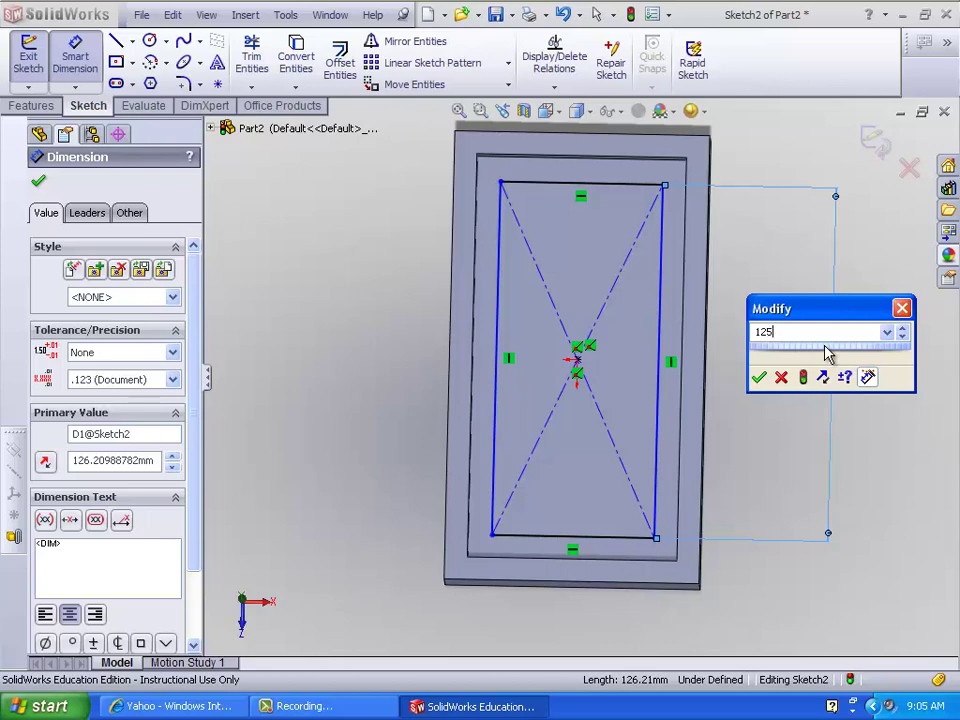
{"action": "key", "text": "Return"}
{"action": "left_click", "coordinate": [600, 537]}
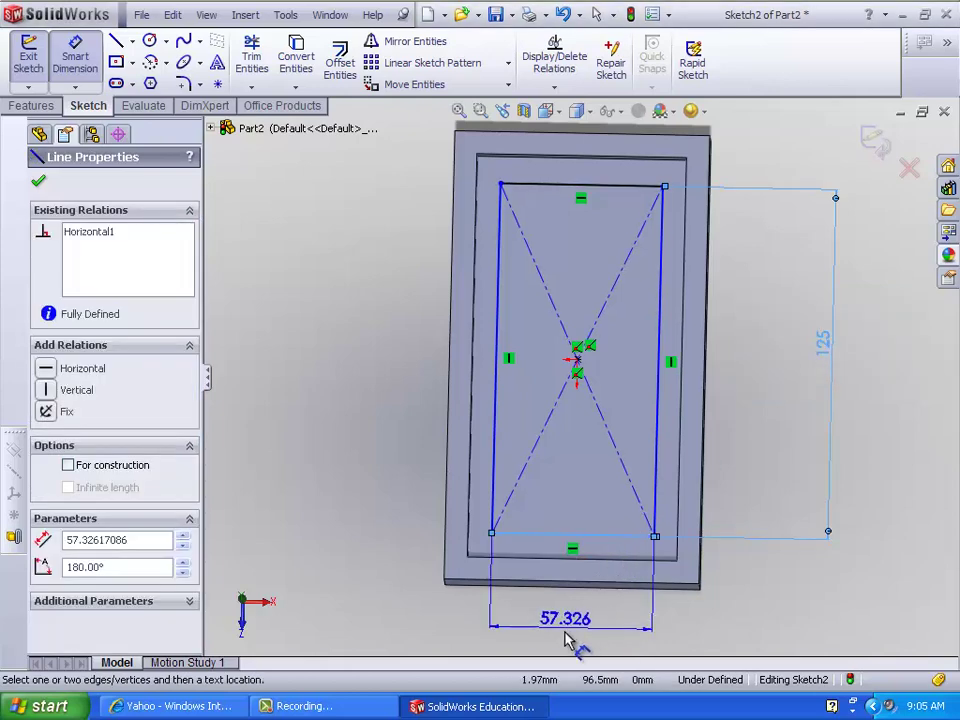
{"action": "left_click", "coordinate": [564, 632]}
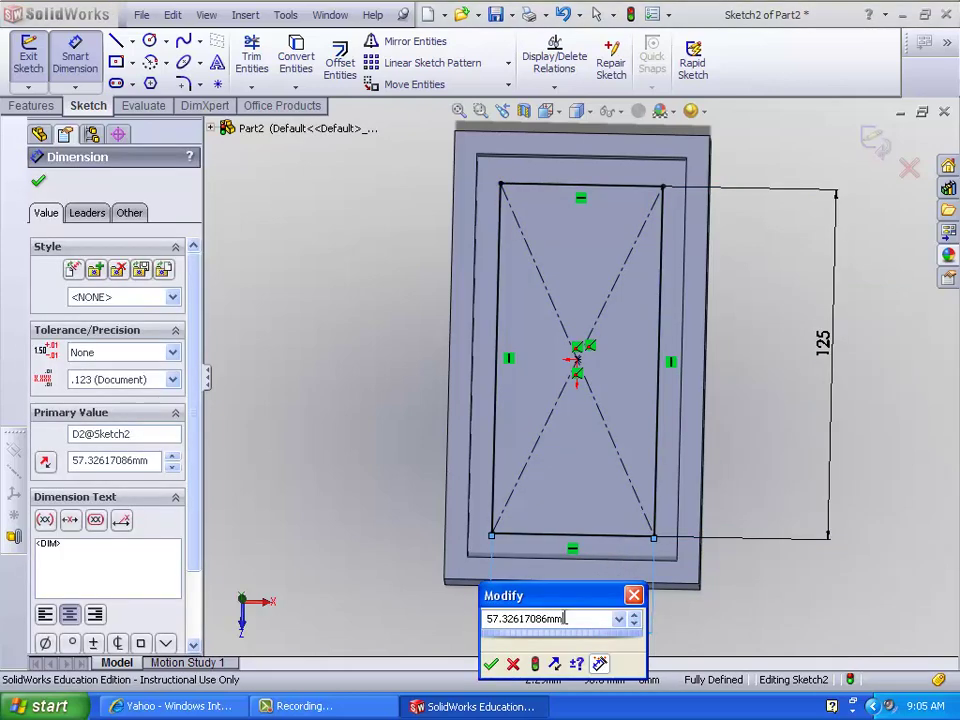
{"action": "type", "text": "55"}
{"action": "key", "text": "Return"}
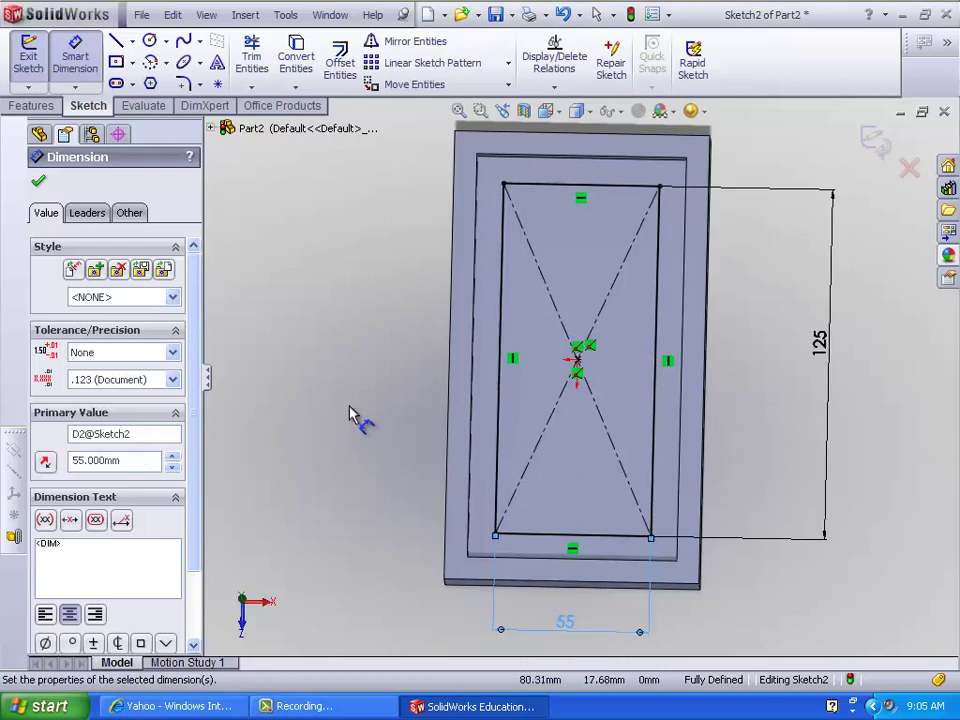
- Extrude the 125 by 55 mm rectangle upward from the pocket floor as a 5 mm blind boss merged with the plate
{"action": "left_click", "coordinate": [42, 108]}
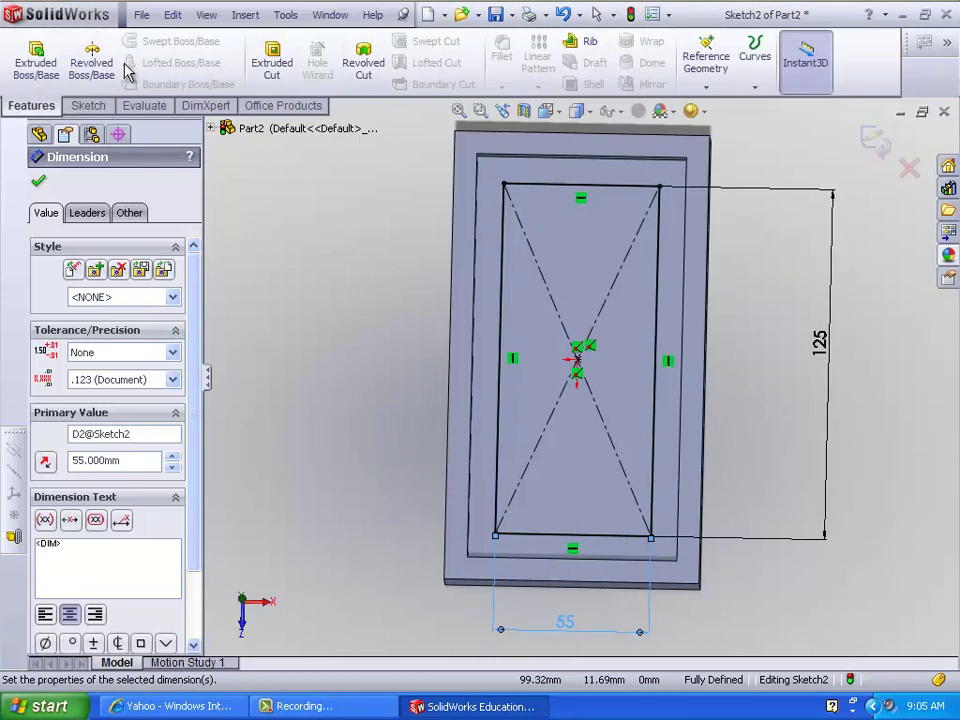
{"action": "left_click", "coordinate": [32, 62]}
{"action": "middle_click_drag", "start_coordinate": [326, 229], "coordinate": [184, 213]}
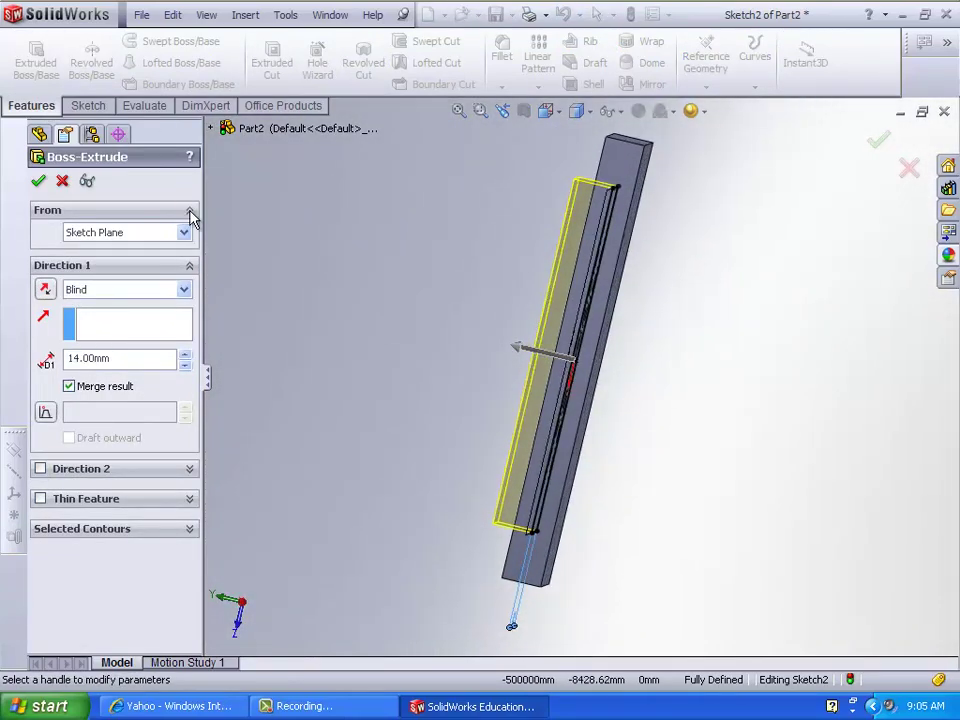
{"action": "key", "text": "alt+Right"}
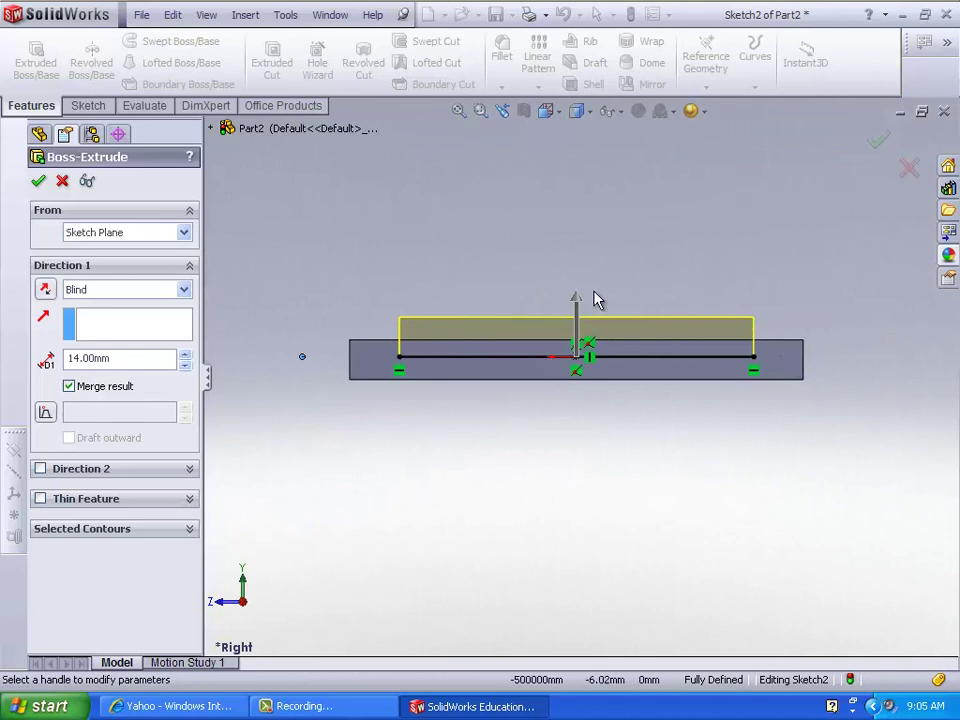
{"action": "left_click_drag", "start_coordinate": [595, 300], "coordinate": [579, 354]}
{"action": "mouse_move", "coordinate": [482, 296]}
{"action": "middle_mouse_down"}
{"action": "mouse_move", "coordinate": [456, 332]}
{"action": "mouse_move", "coordinate": [484, 384]}
{"action": "mouse_move", "coordinate": [476, 394]}
{"action": "middle_mouse_up"}
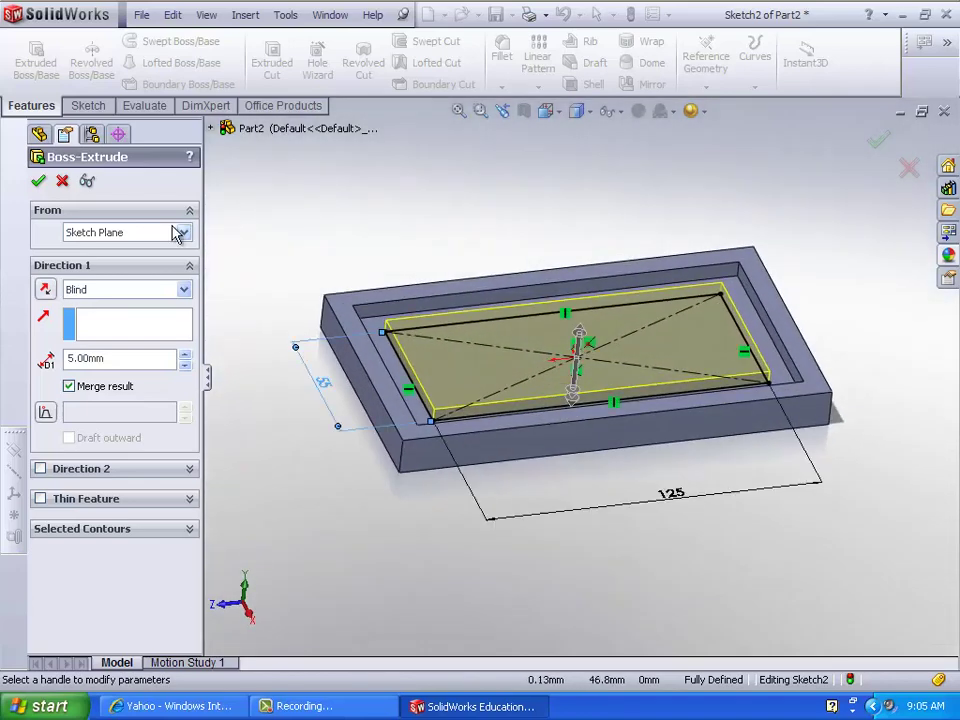
{"action": "left_click", "coordinate": [38, 181]}
- Start a chamfer and select the four top edges of the raised rectangular boss in the pocket
{"action": "middle_click_drag", "start_coordinate": [510, 171], "coordinate": [715, 330]}
{"action": "left_click", "coordinate": [538, 87]}
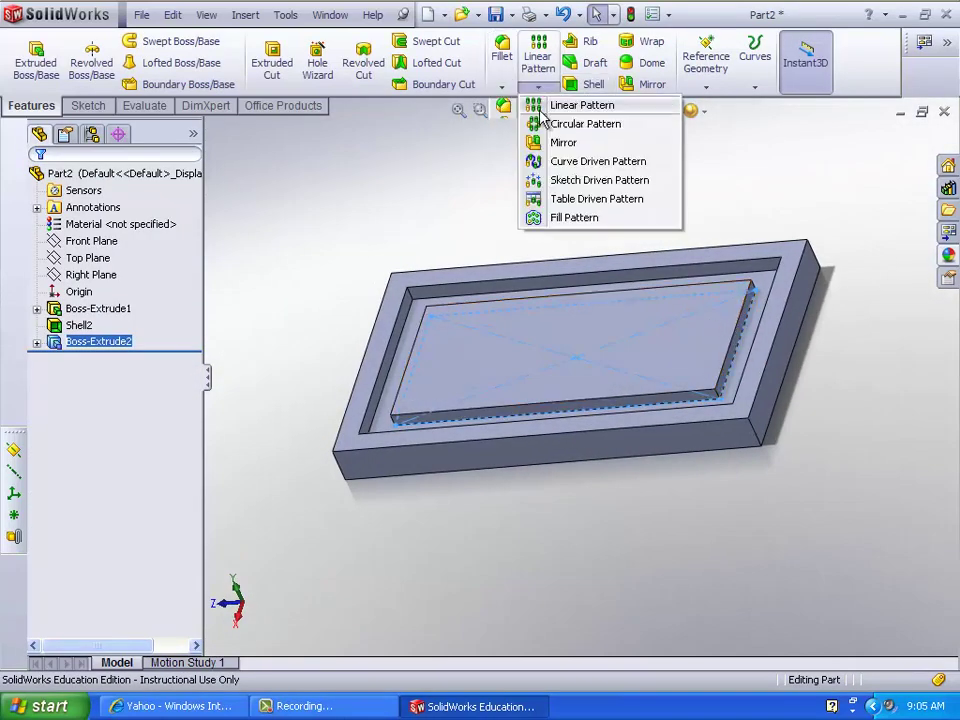
{"action": "left_click", "coordinate": [503, 88]}
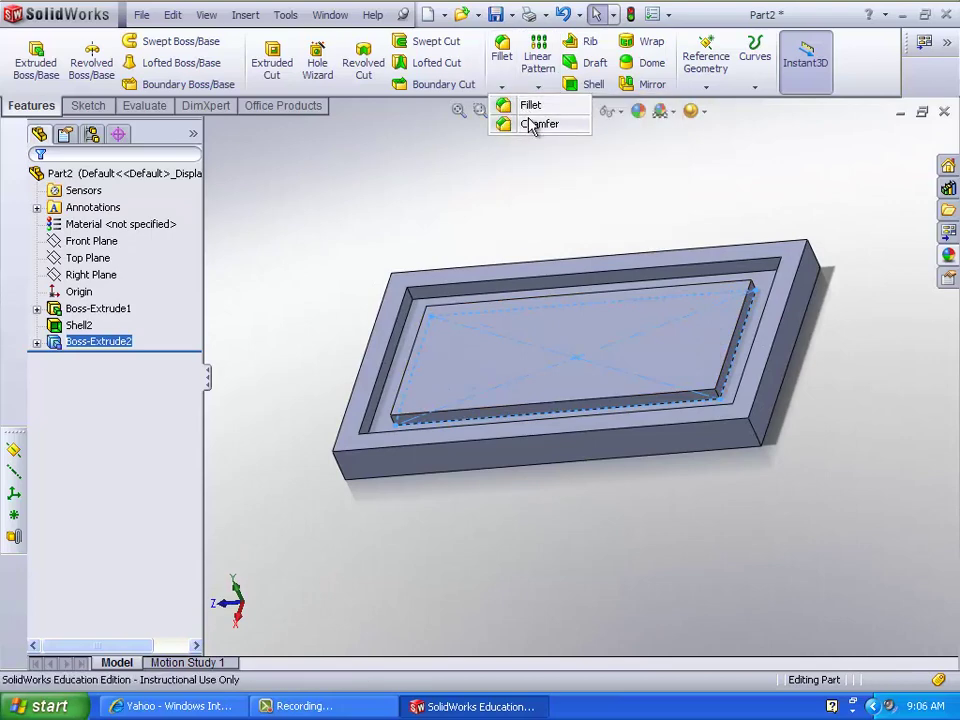
{"action": "left_click", "coordinate": [531, 125]}
{"action": "left_click", "coordinate": [741, 331]}
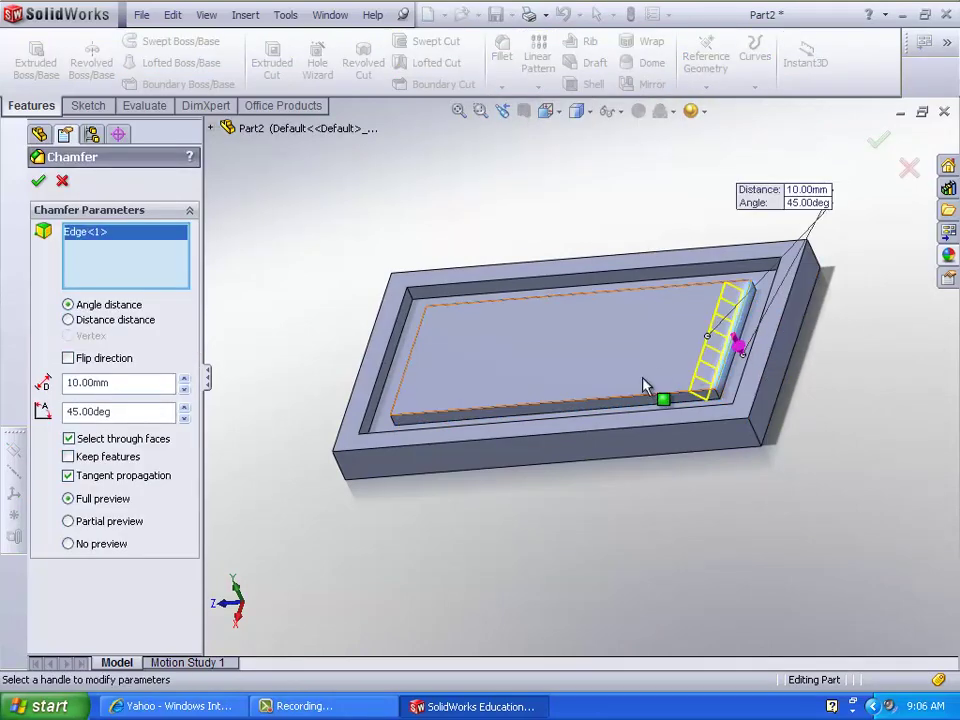
{"action": "left_click", "coordinate": [628, 403]}
{"action": "middle_click_drag", "start_coordinate": [268, 399], "coordinate": [445, 385]}
{"action": "left_click", "coordinate": [440, 386]}
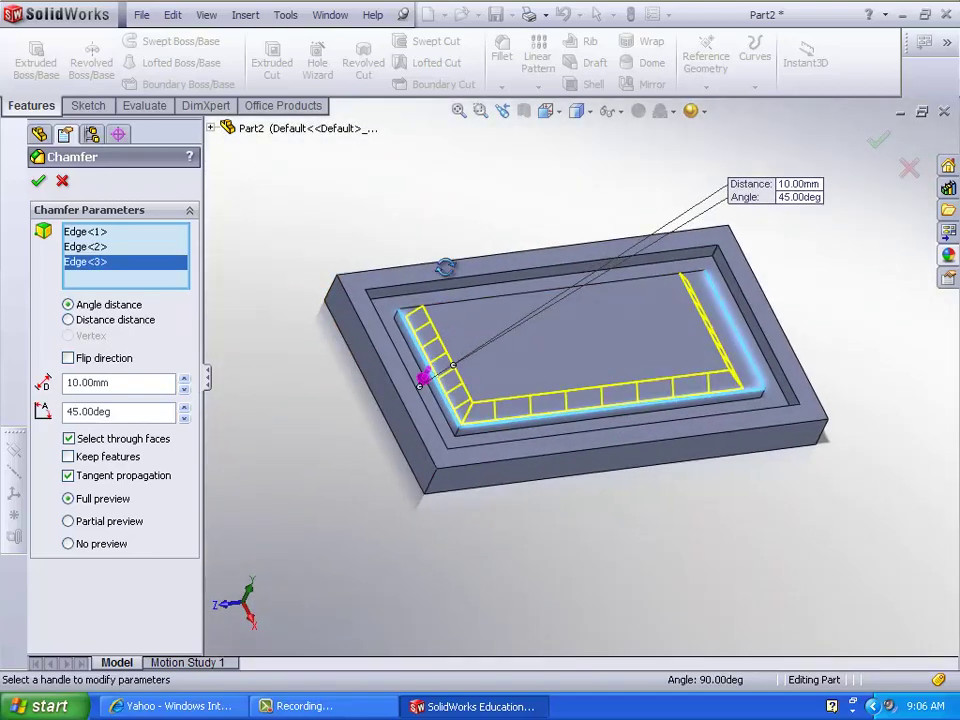
{"action": "middle_click_drag", "start_coordinate": [443, 268], "coordinate": [368, 400]}
{"action": "left_click", "coordinate": [546, 298]}
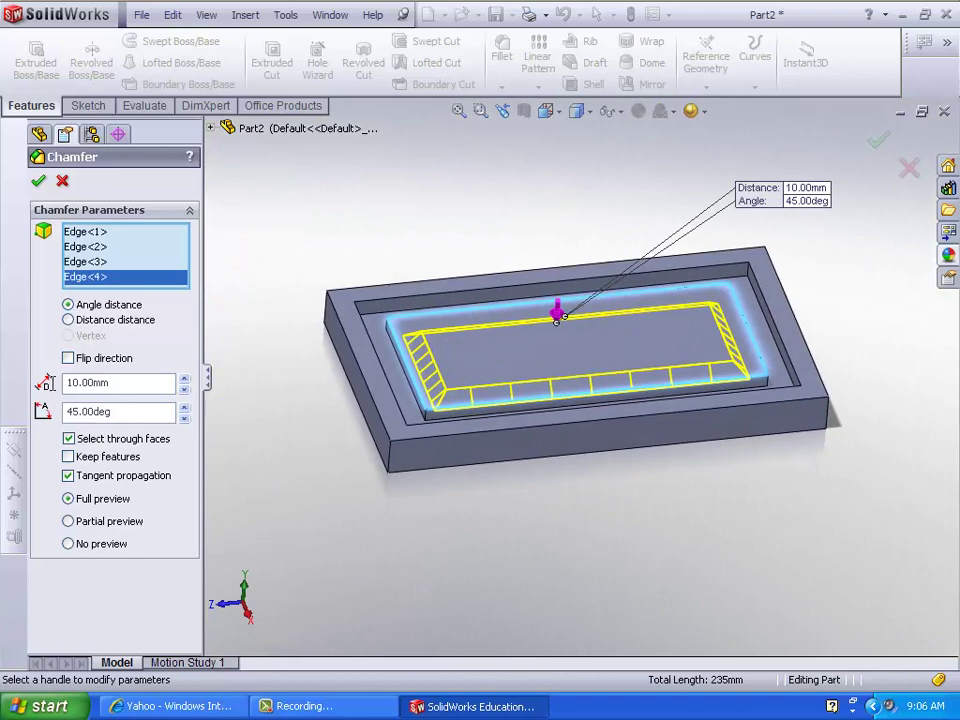
- Set the chamfer to a 4 mm distance and a 60 degree angle, and apply it to the boss edges
{"action": "key", "text": "Return"}
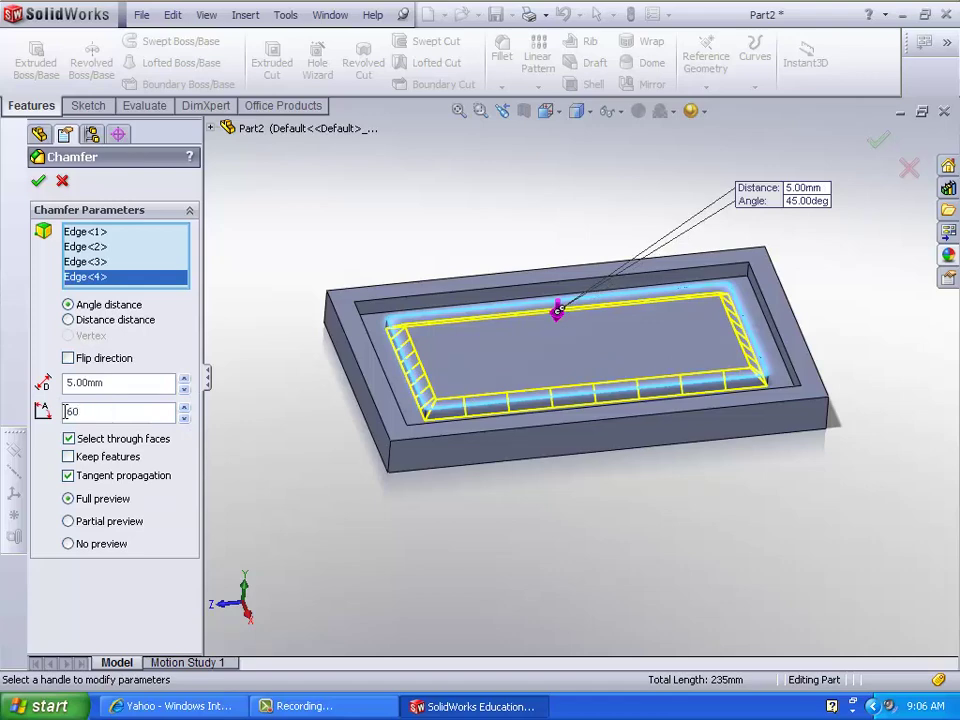
{"action": "key", "text": "Return"}
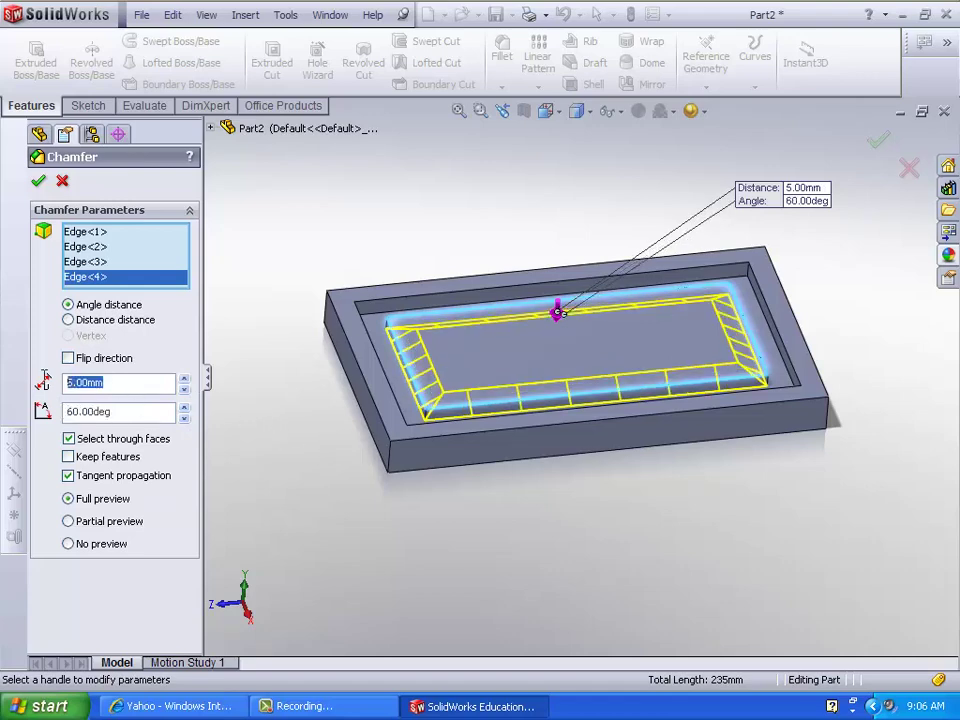
{"action": "type", "text": "3"}
{"action": "key", "text": "Return"}
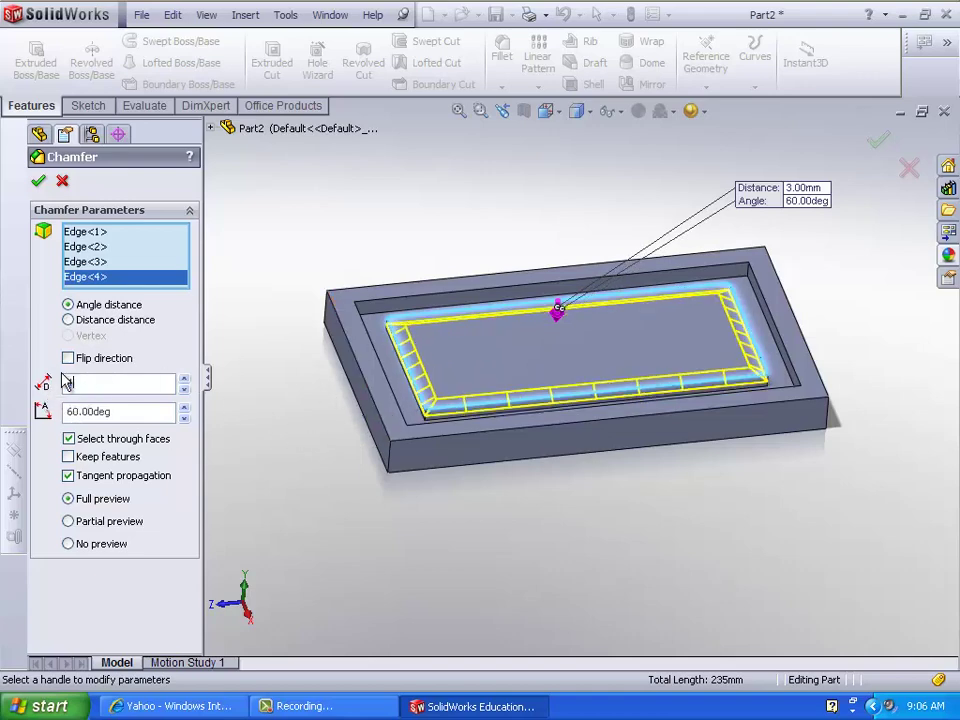
{"action": "type", "text": "4"}
{"action": "key", "text": "Return"}
{"action": "left_click", "coordinate": [38, 182]}
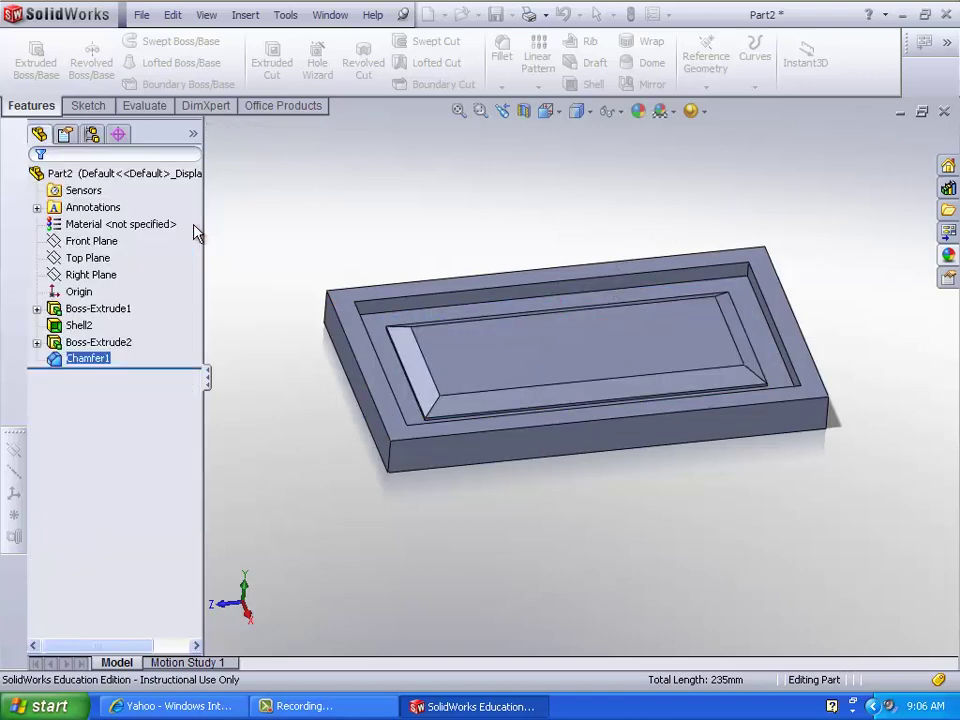
- Apply the polished cherry appearance from the organic wood library to the selected boss chamfer
{"action": "middle_click_drag", "start_coordinate": [285, 197], "coordinate": [320, 290]}
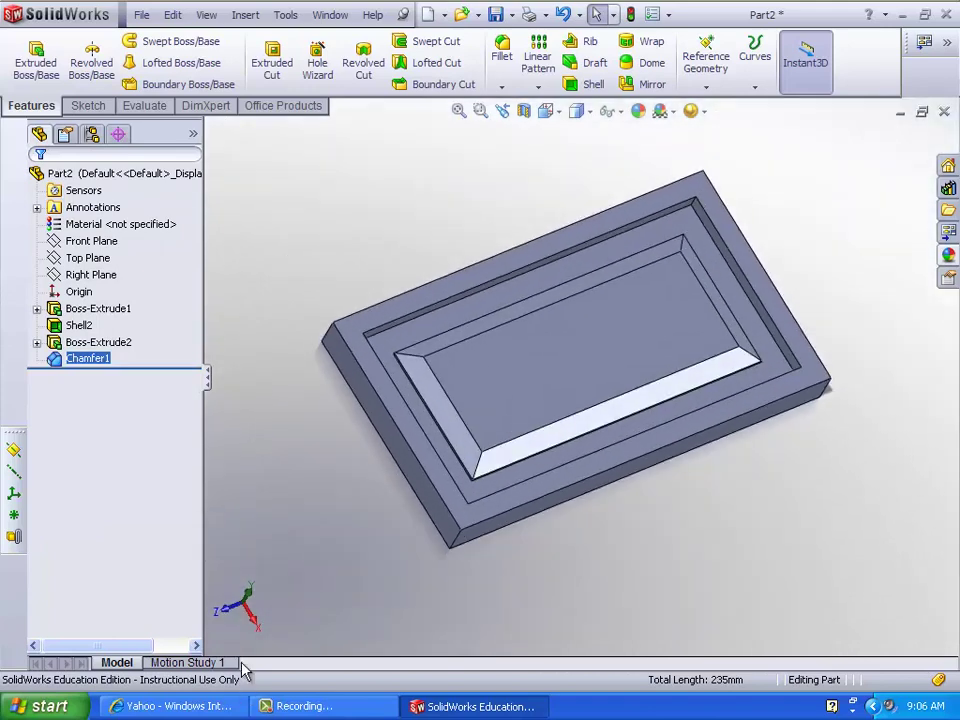
{"action": "left_click", "coordinate": [226, 614]}
{"action": "middle_click_drag", "start_coordinate": [542, 433], "coordinate": [550, 603]}
{"action": "left_click", "coordinate": [948, 256]}
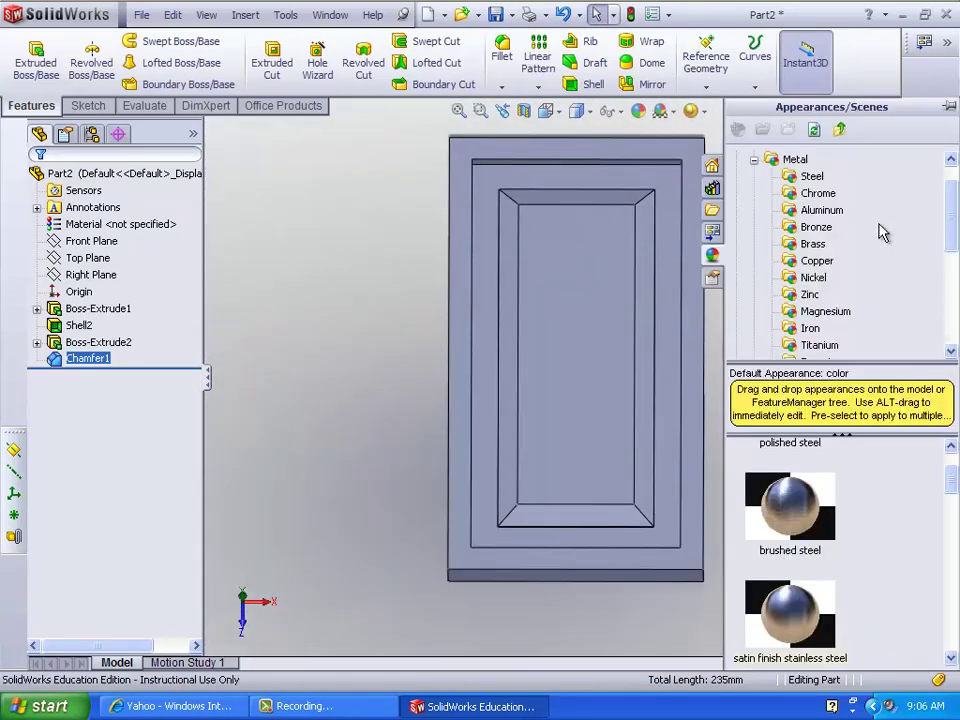
{"action": "left_click", "coordinate": [755, 160]}
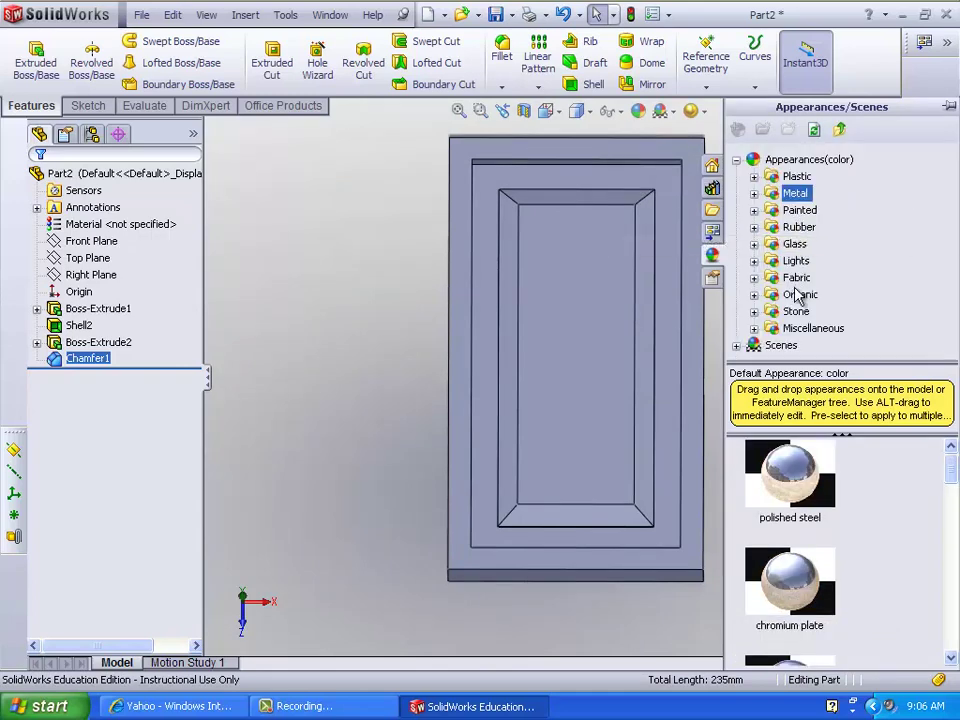
{"action": "left_click", "coordinate": [798, 295]}
{"action": "left_click", "coordinate": [755, 295]}
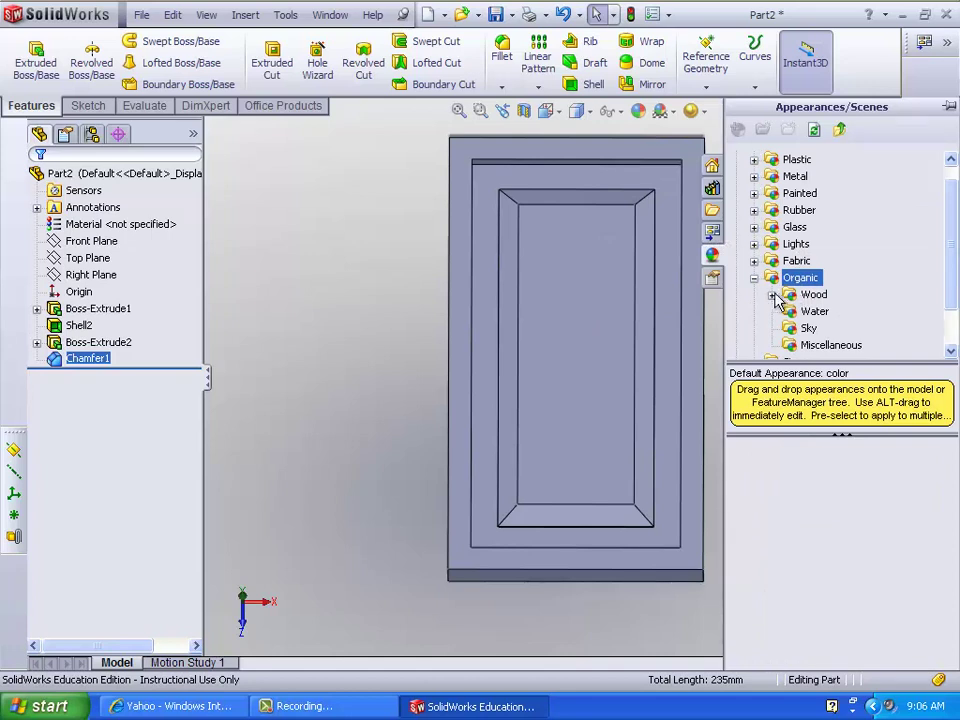
{"action": "left_click", "coordinate": [773, 296]}
{"action": "left_click", "coordinate": [834, 227]}
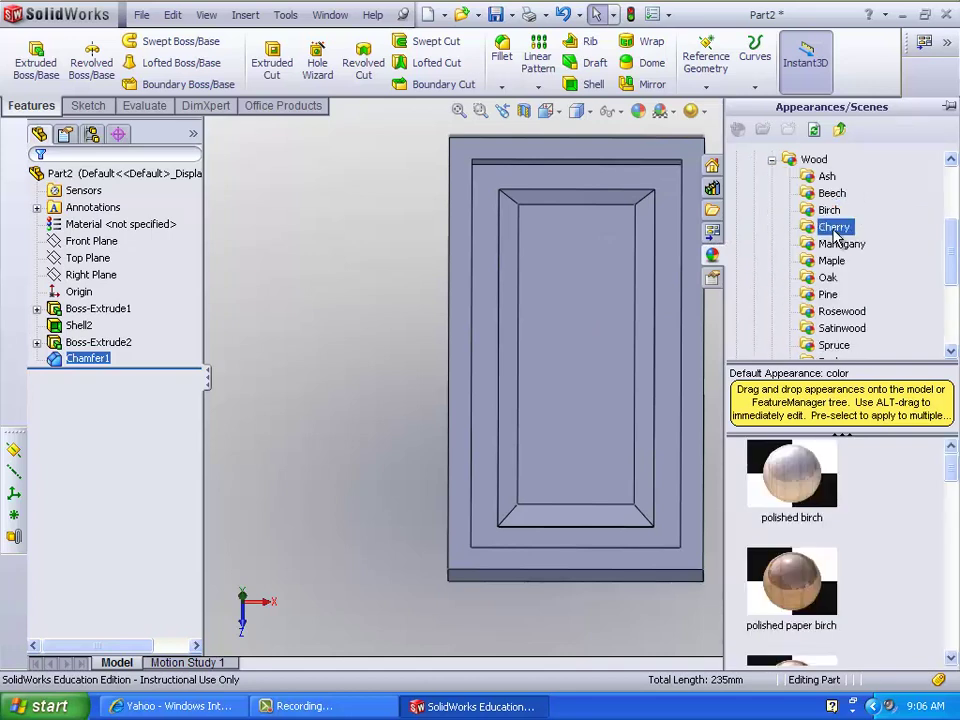
{"action": "double_click", "coordinate": [806, 500]}
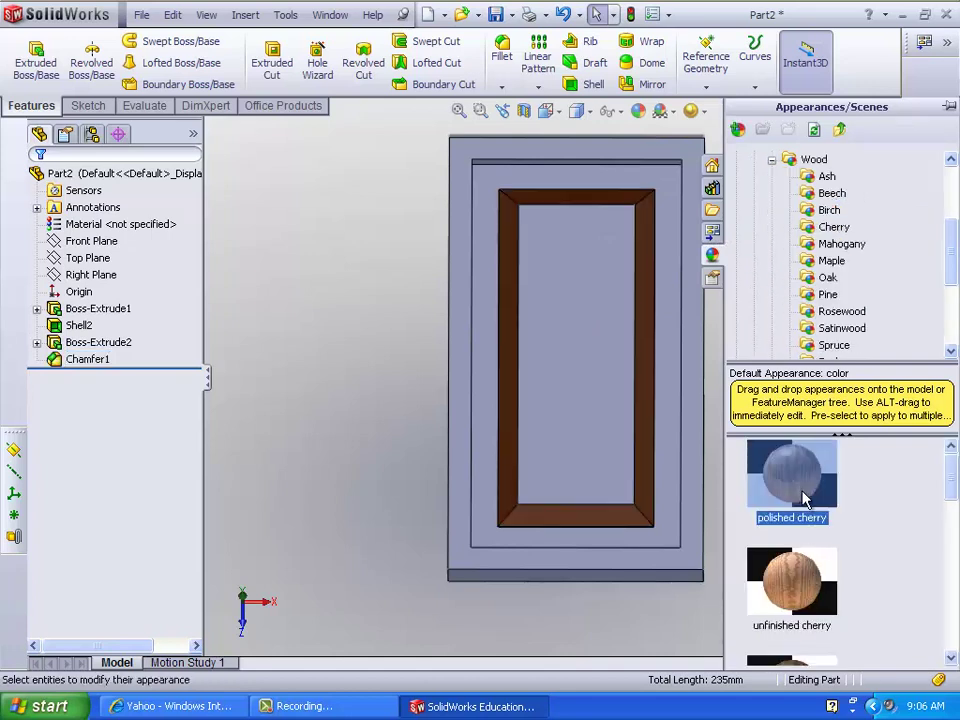
- Try to apply a polished American wood appearance to the whole part by selecting all of its geometry
{"action": "left_click_drag", "start_coordinate": [360, 392], "coordinate": [720, 600]}
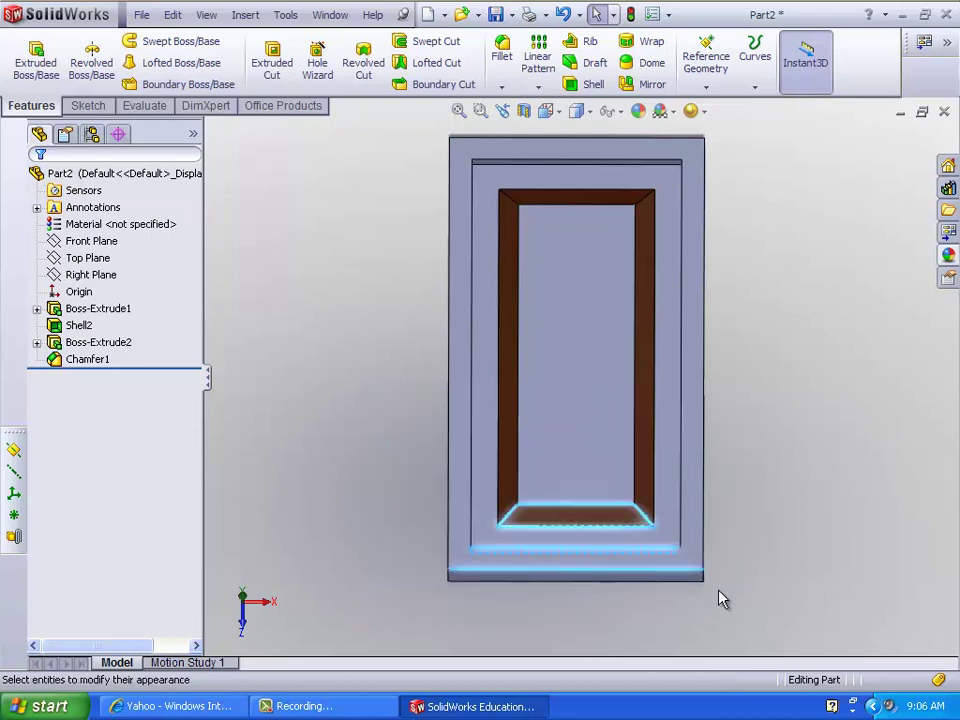
{"action": "left_click", "coordinate": [356, 594]}
{"action": "left_click_drag", "start_coordinate": [356, 594], "coordinate": [797, 141]}
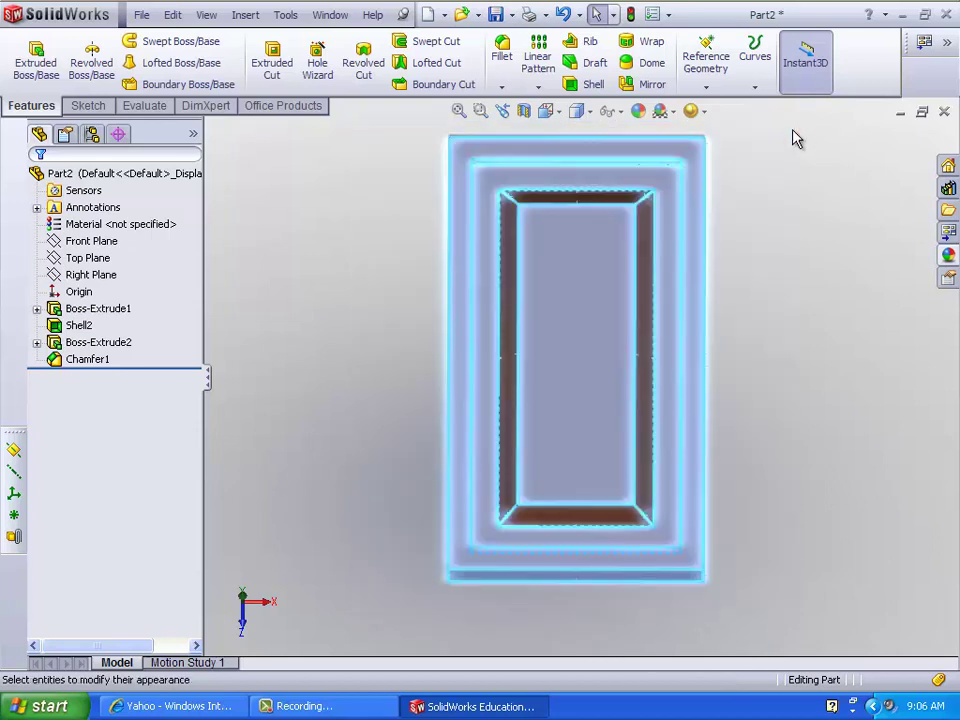
{"action": "left_click", "coordinate": [640, 113]}
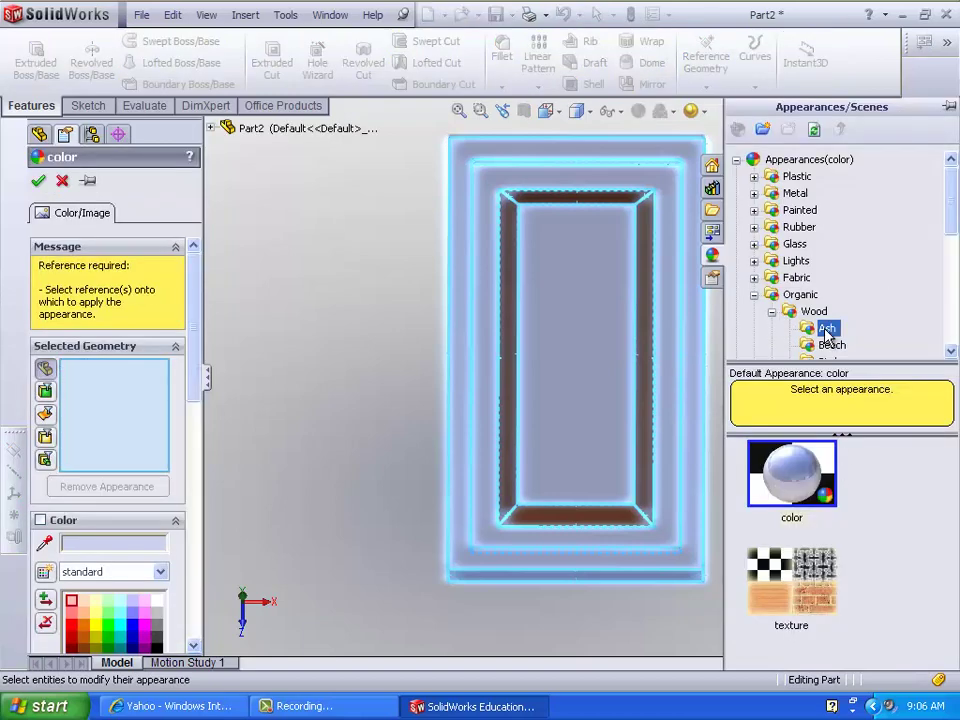
{"action": "left_click", "coordinate": [792, 490]}
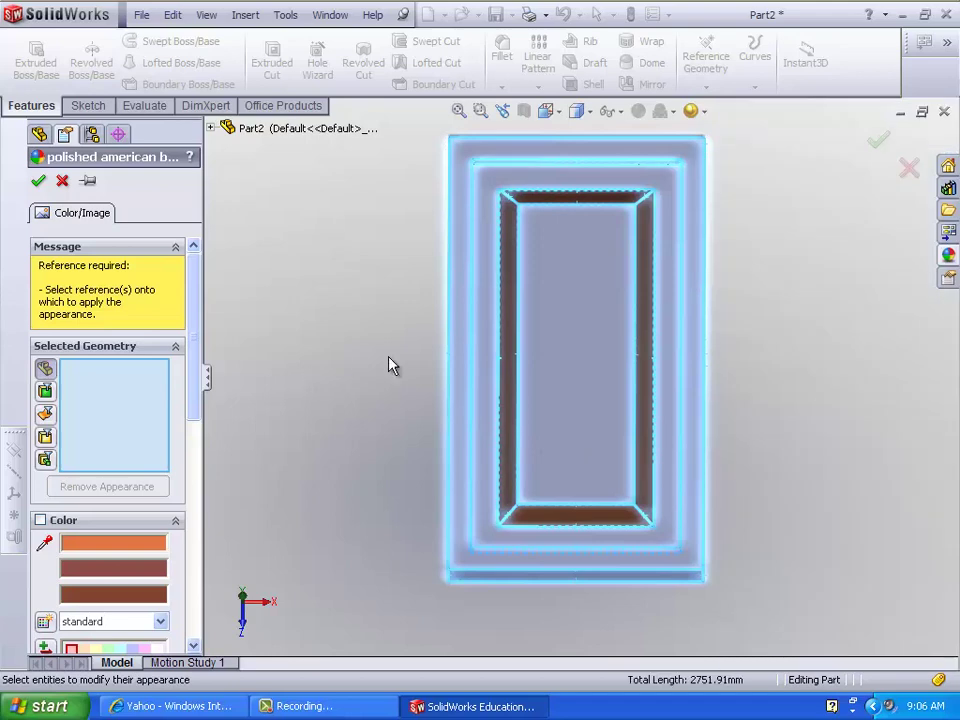
{"action": "left_click", "coordinate": [877, 142]}
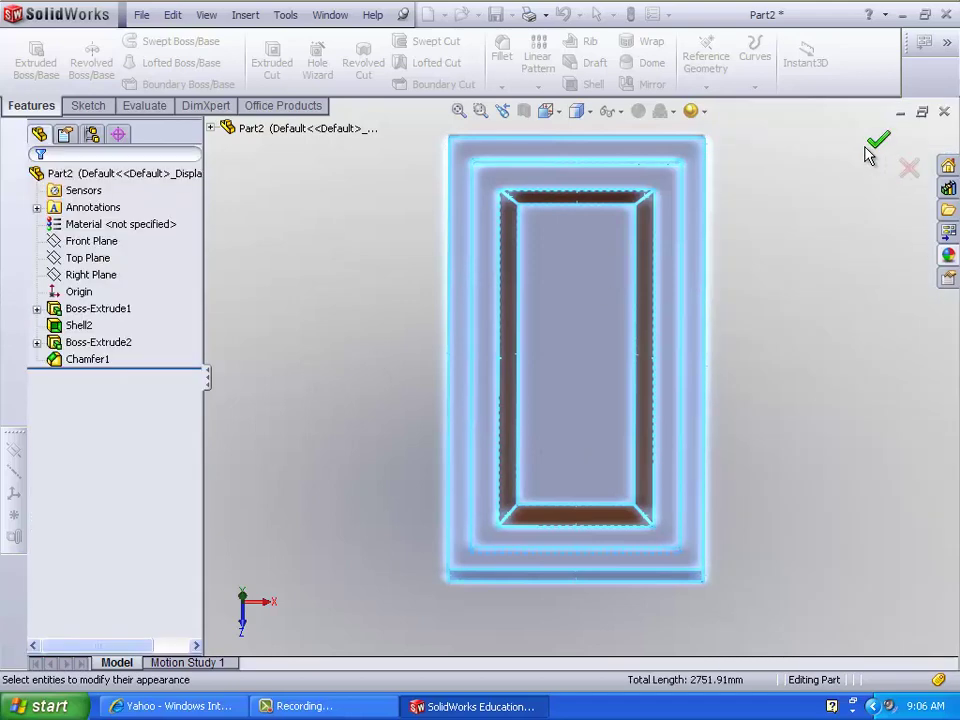
- Save the part as "door" in the Lesson12 folder
{"action": "middle_click_drag", "start_coordinate": [819, 223], "coordinate": [424, 197]}
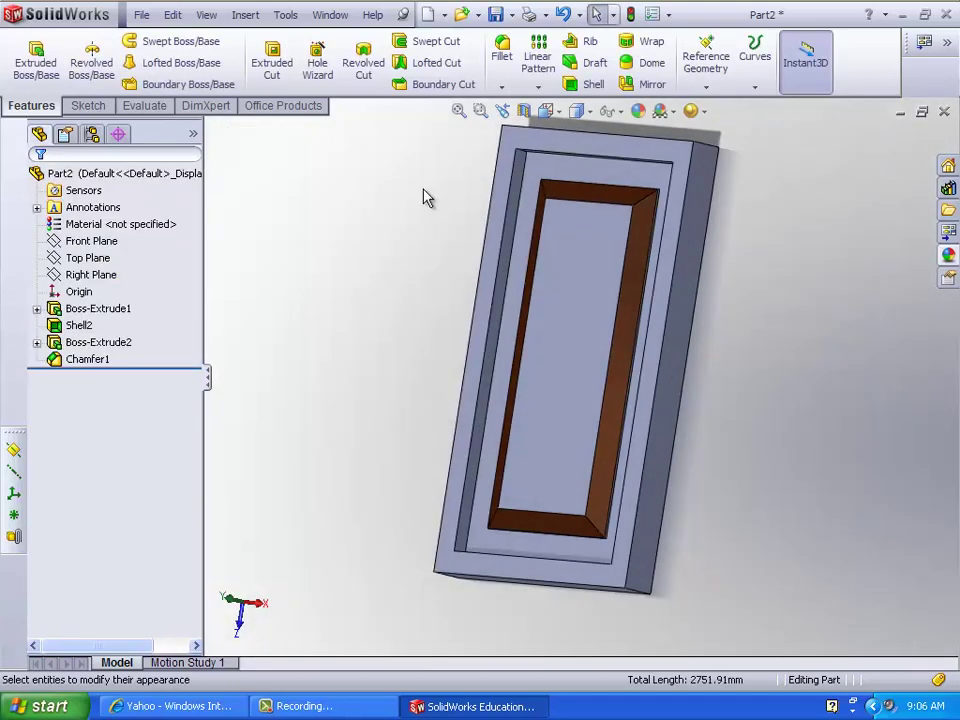
{"action": "left_click", "coordinate": [494, 16]}
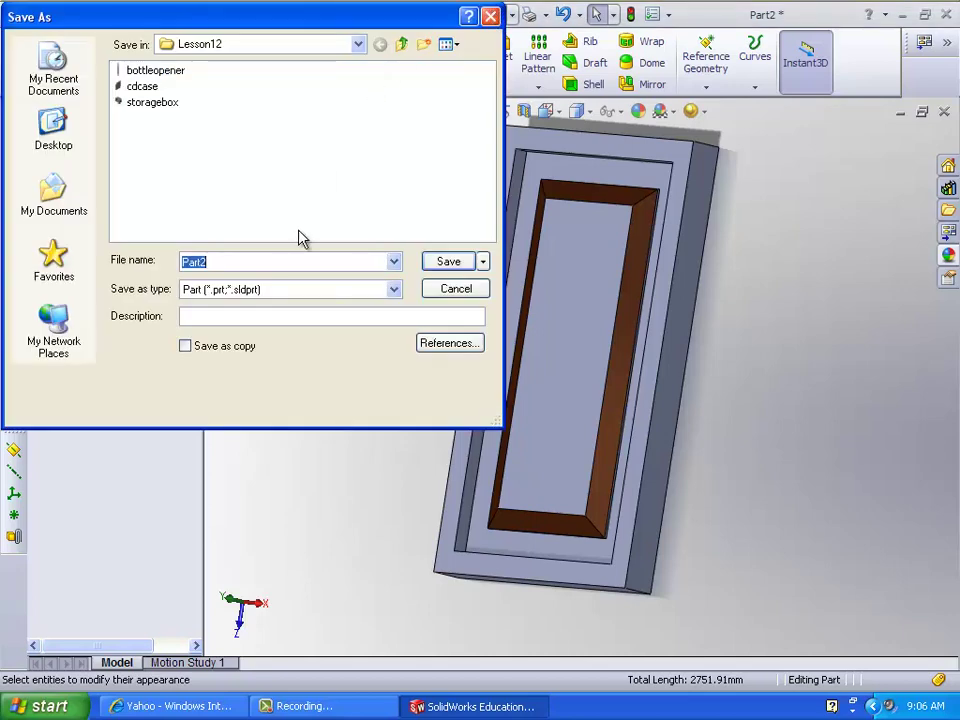
{"action": "type", "text": "door"}
{"action": "key", "text": "Return"}
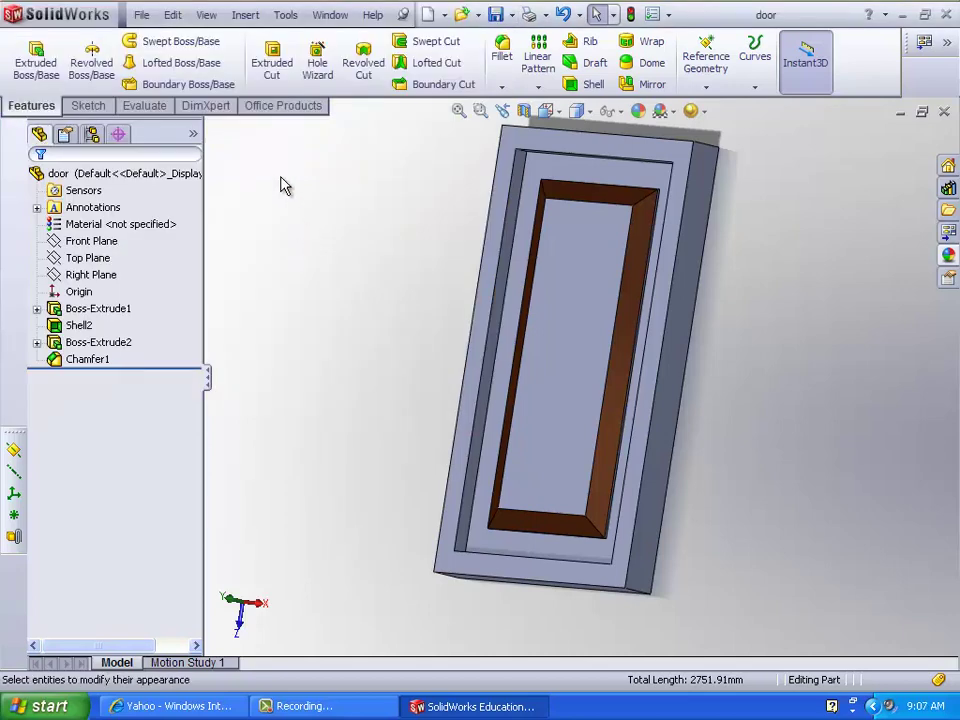
- Create a new part document
{"action": "left_click", "coordinate": [446, 17]}
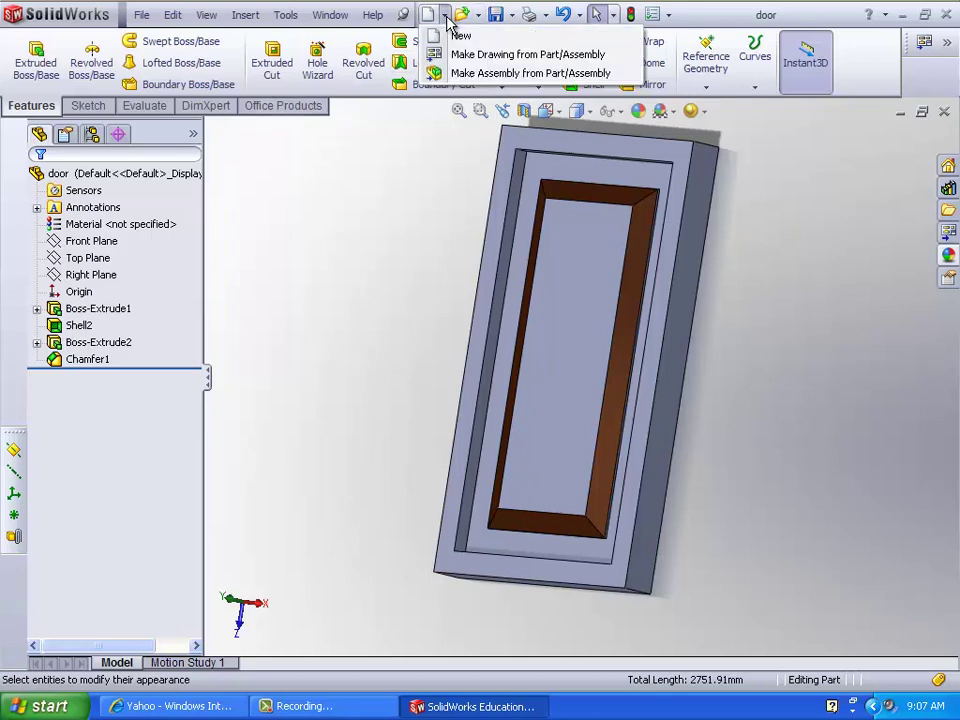
{"action": "left_click", "coordinate": [456, 34]}
{"action": "double_click", "coordinate": [376, 360]}
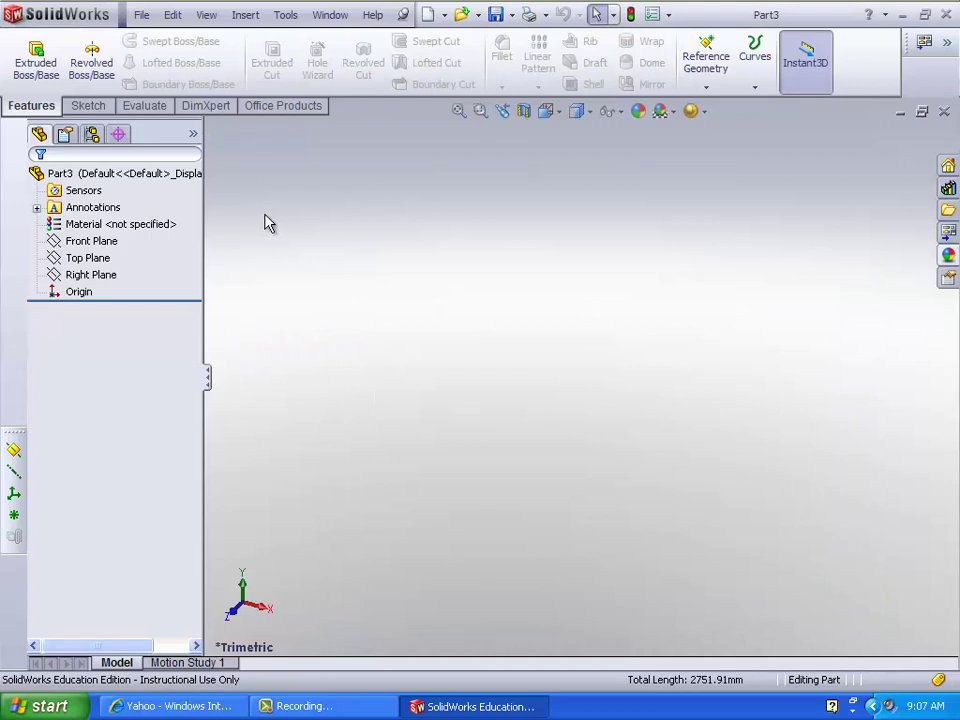
- Sketch an upright center rectangle at the origin on the Front Plane, about 18 mm wide and 131 mm tall
{"action": "left_click", "coordinate": [88, 106]}
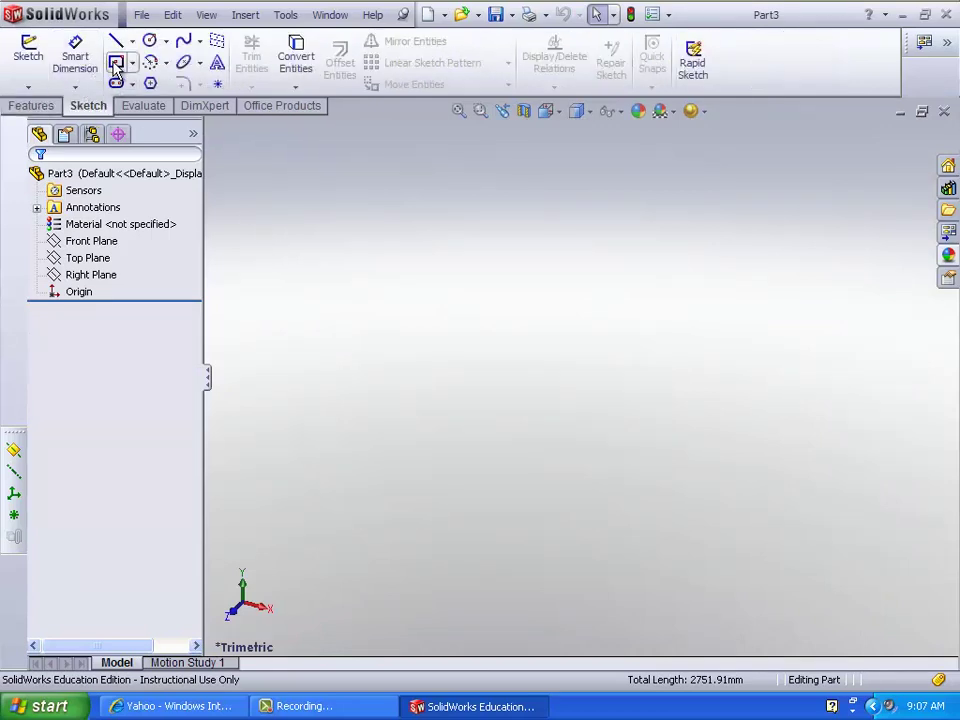
{"action": "left_click", "coordinate": [116, 64]}
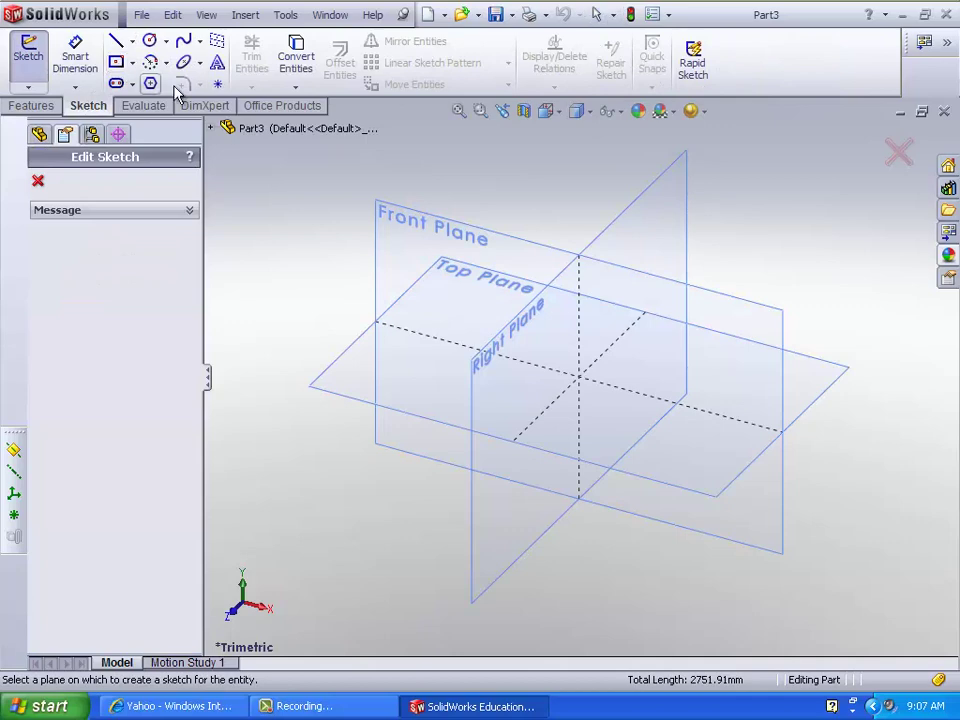
{"action": "left_click", "coordinate": [418, 222]}
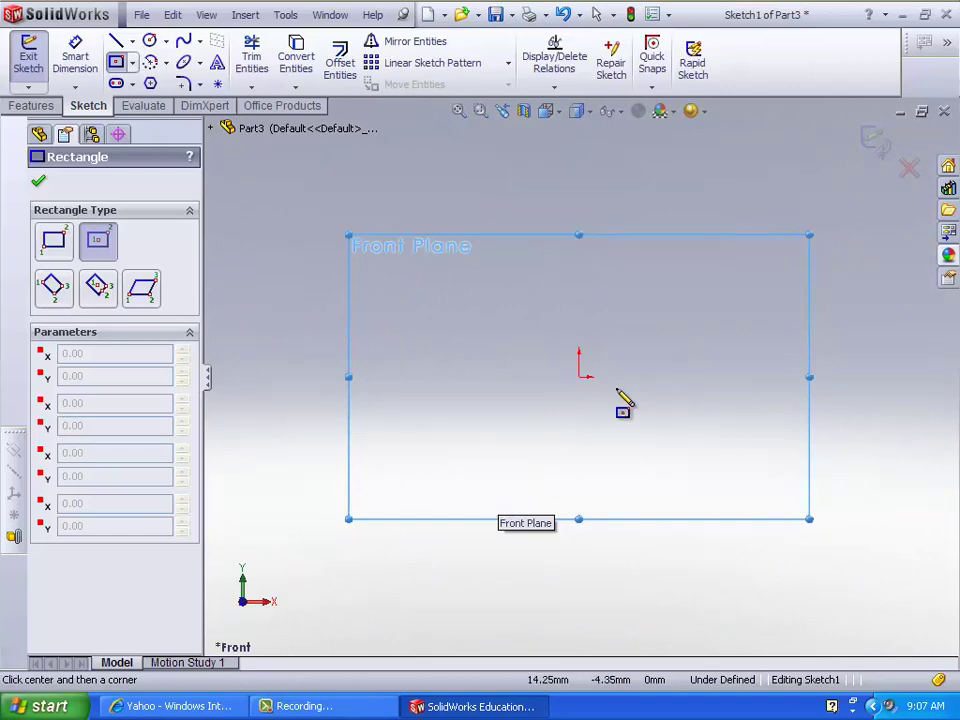
{"action": "left_click", "coordinate": [579, 376]}
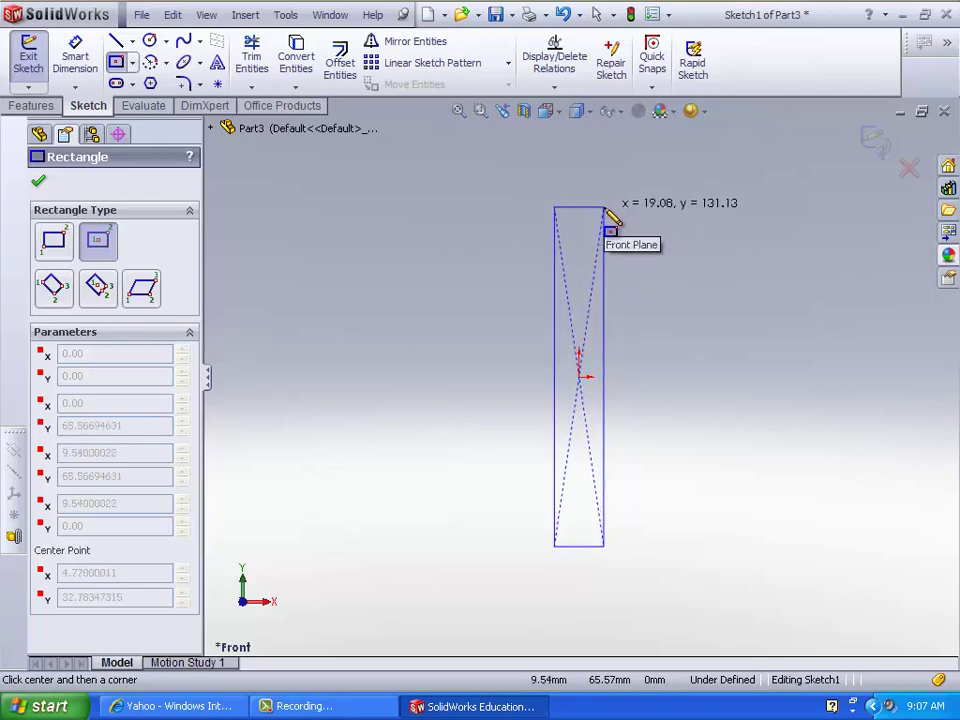
{"action": "left_click", "coordinate": [603, 212]}
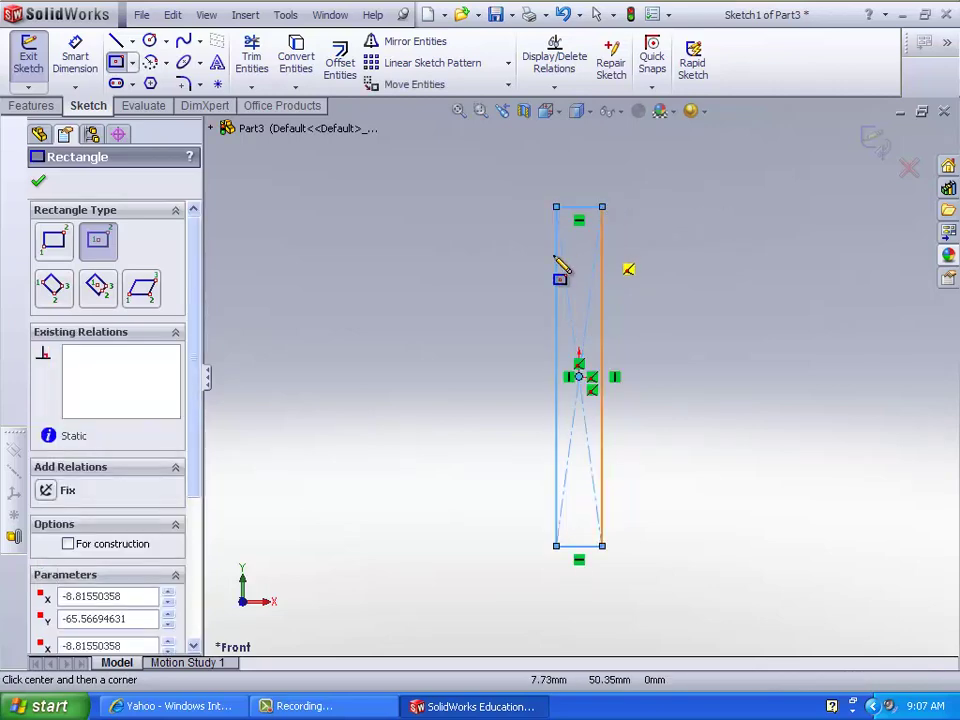
- Dimension the center rectangle to 150 mm tall and 20 mm wide
{"action": "left_click", "coordinate": [75, 55]}
{"action": "left_click", "coordinate": [601, 320]}
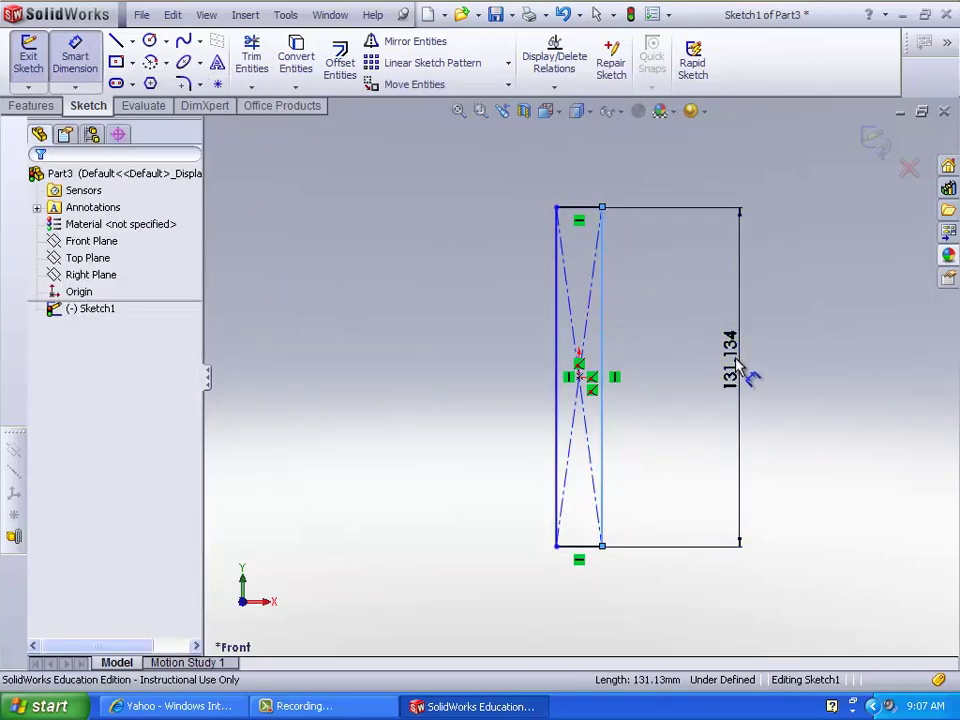
{"action": "left_click", "coordinate": [739, 370]}
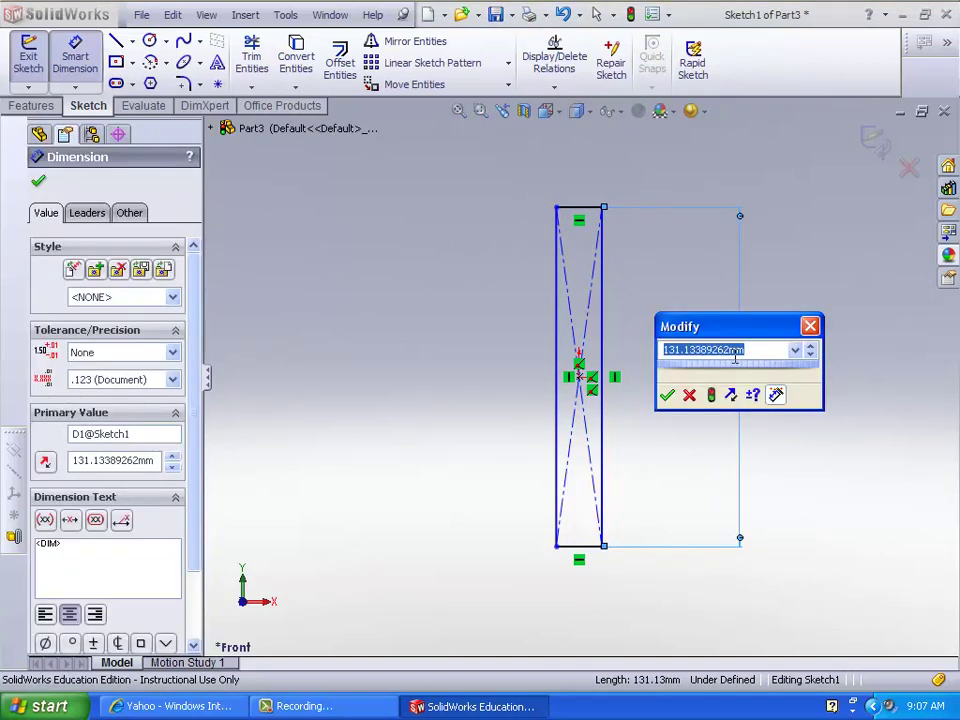
{"action": "type", "text": "150"}
{"action": "key", "text": "Return"}
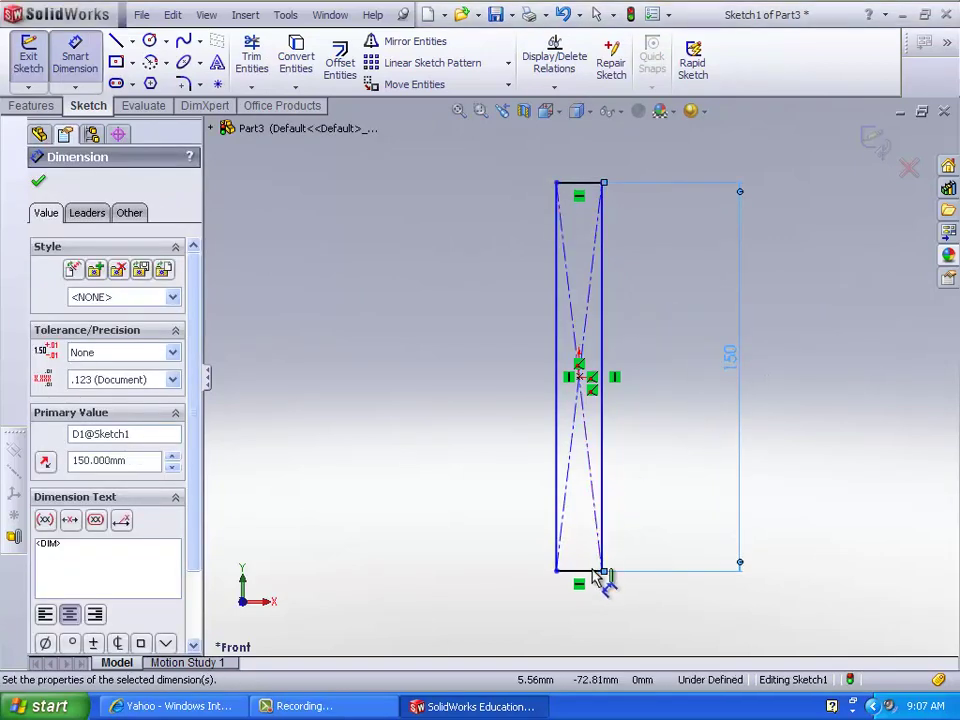
{"action": "left_click", "coordinate": [594, 579]}
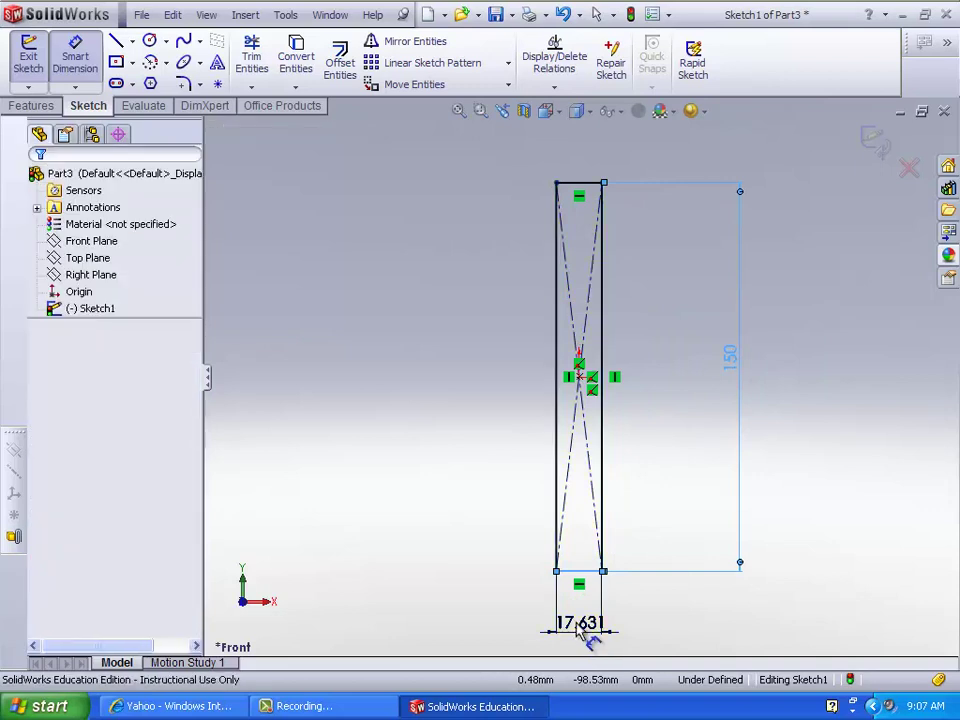
{"action": "left_click", "coordinate": [580, 625]}
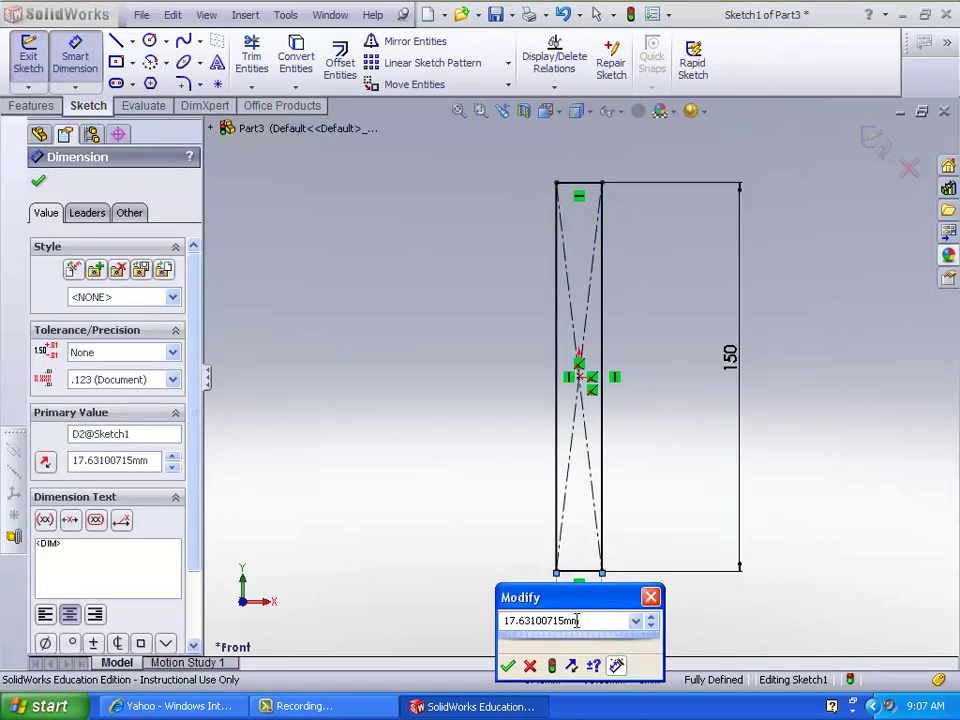
{"action": "key", "text": "Return"}
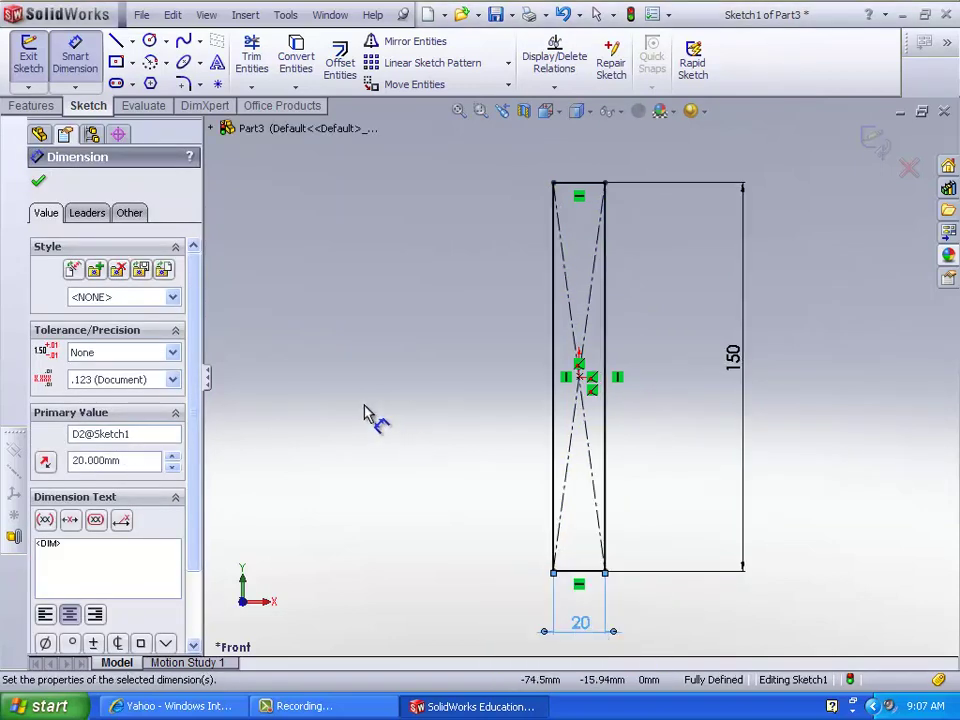
{"action": "left_click", "coordinate": [40, 186]}
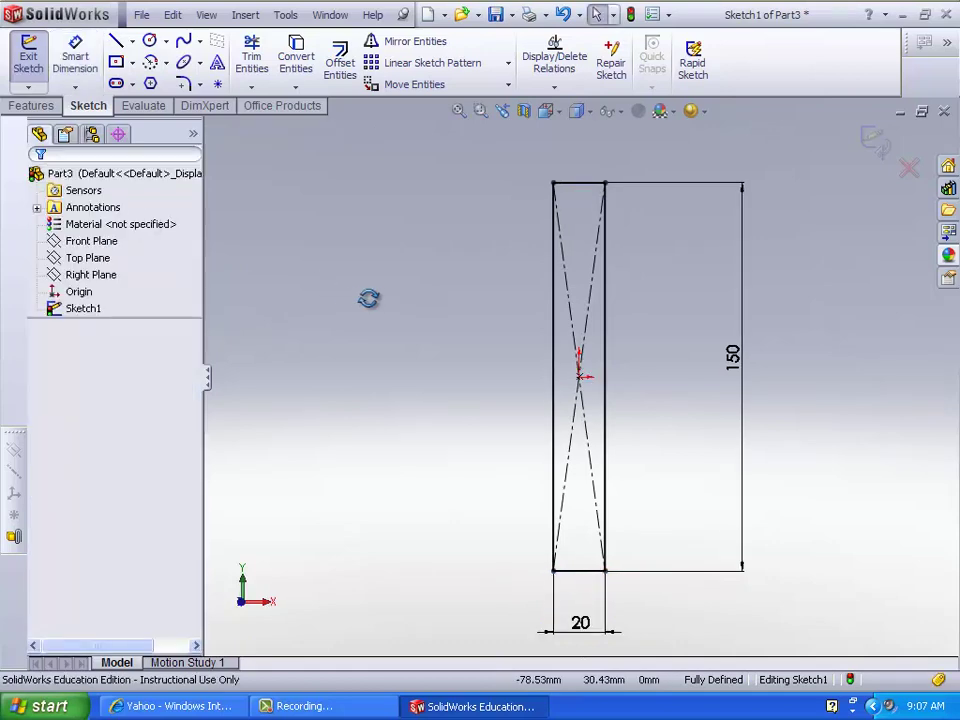
- Extrude the rectangle as a blind boss 5 mm deep from the sketch plane
{"action": "left_click", "coordinate": [33, 106]}
{"action": "left_click", "coordinate": [28, 60]}
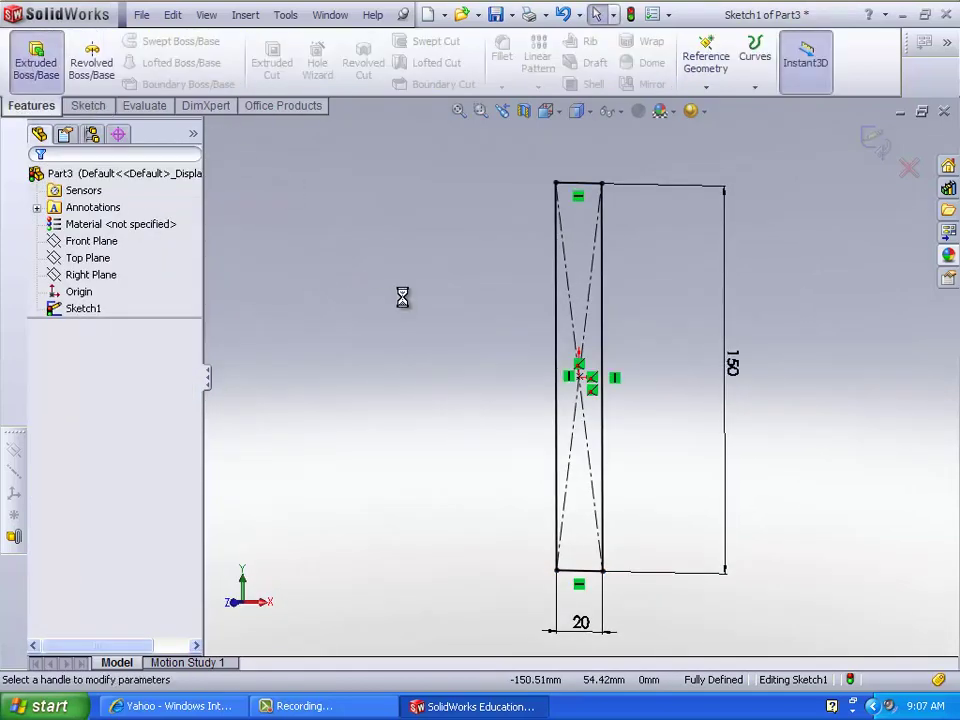
{"action": "left_click", "coordinate": [565, 384]}
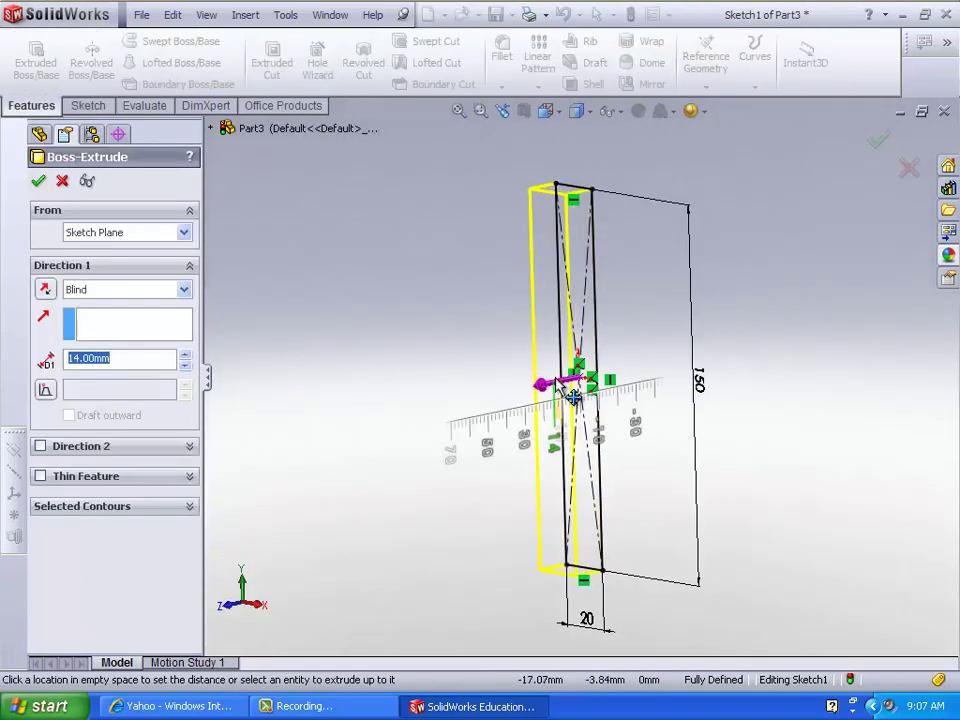
{"action": "left_click", "coordinate": [447, 362]}
{"action": "left_click", "coordinate": [556, 383]}
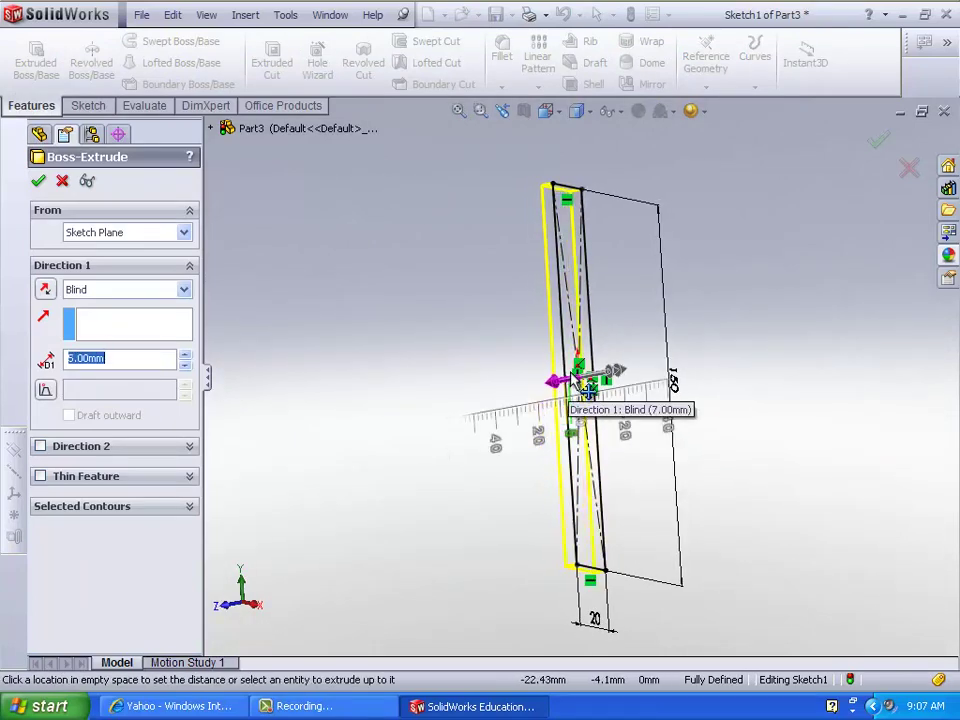
{"action": "left_click", "coordinate": [586, 386]}
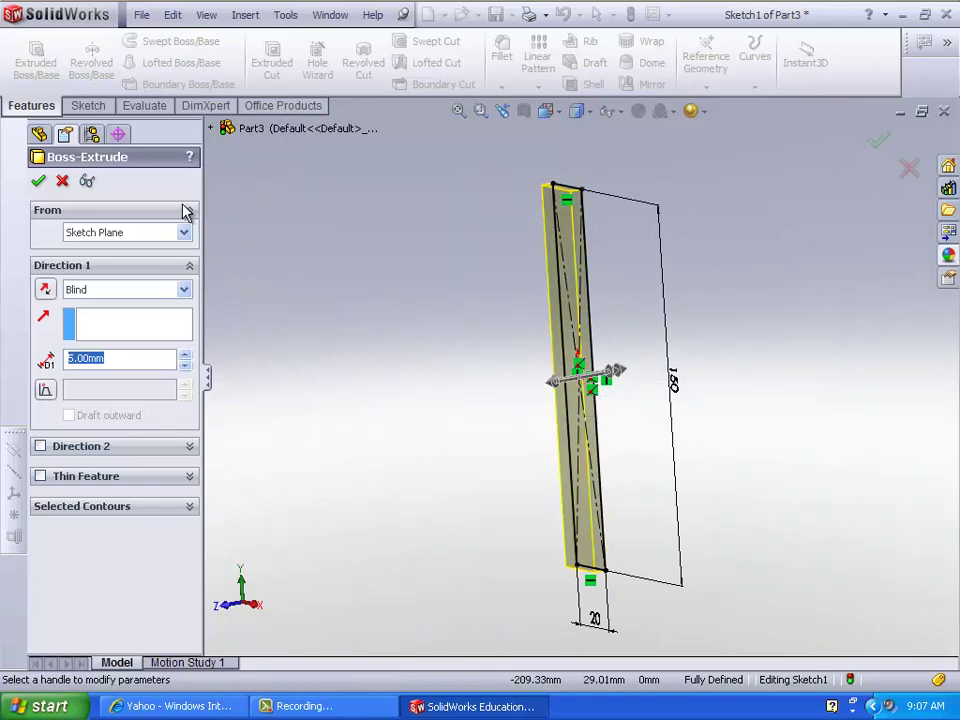
{"action": "left_click", "coordinate": [38, 182]}
- Shell the bar with a 4 mm wall thickness, removing its large front face and showing the preview
{"action": "mouse_move", "coordinate": [437, 279]}
{"action": "middle_mouse_down"}
{"action": "mouse_move", "coordinate": [386, 261]}
{"action": "mouse_move", "coordinate": [437, 261]}
{"action": "mouse_move", "coordinate": [363, 300]}
{"action": "mouse_move", "coordinate": [411, 281]}
{"action": "middle_mouse_up"}
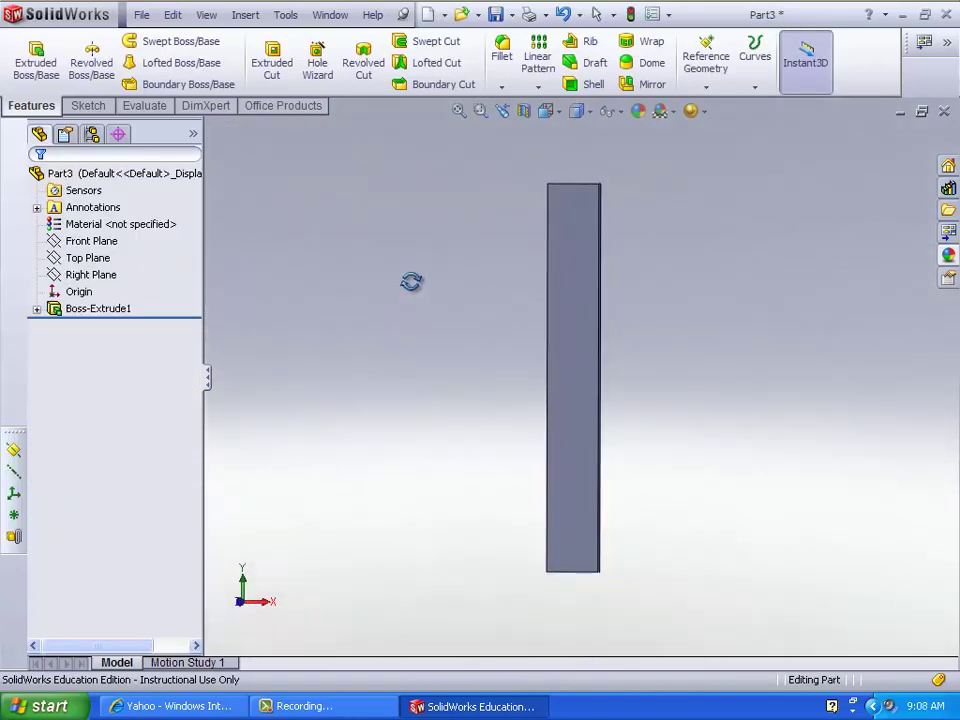
{"action": "left_click", "coordinate": [556, 280]}
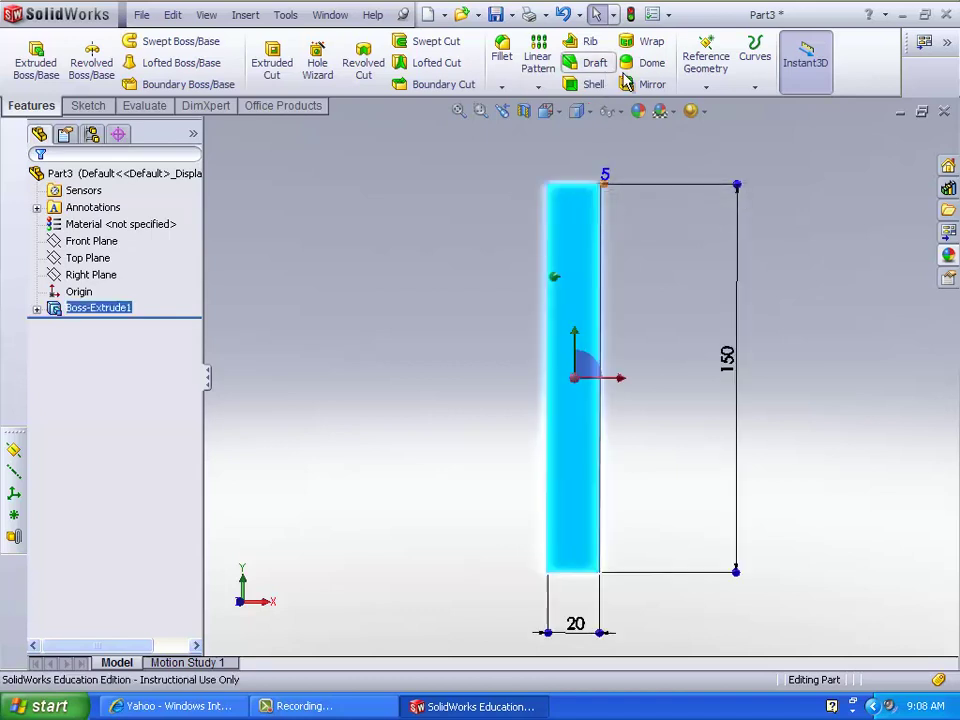
{"action": "left_click", "coordinate": [583, 86]}
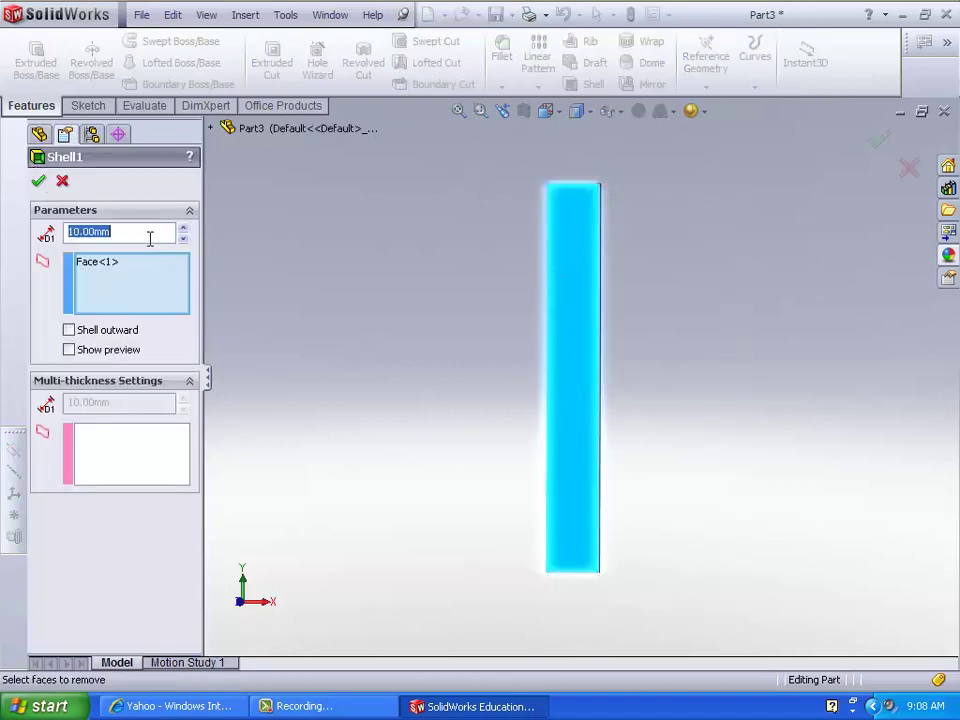
{"action": "key", "text": "Return"}
{"action": "left_click", "coordinate": [80, 350]}
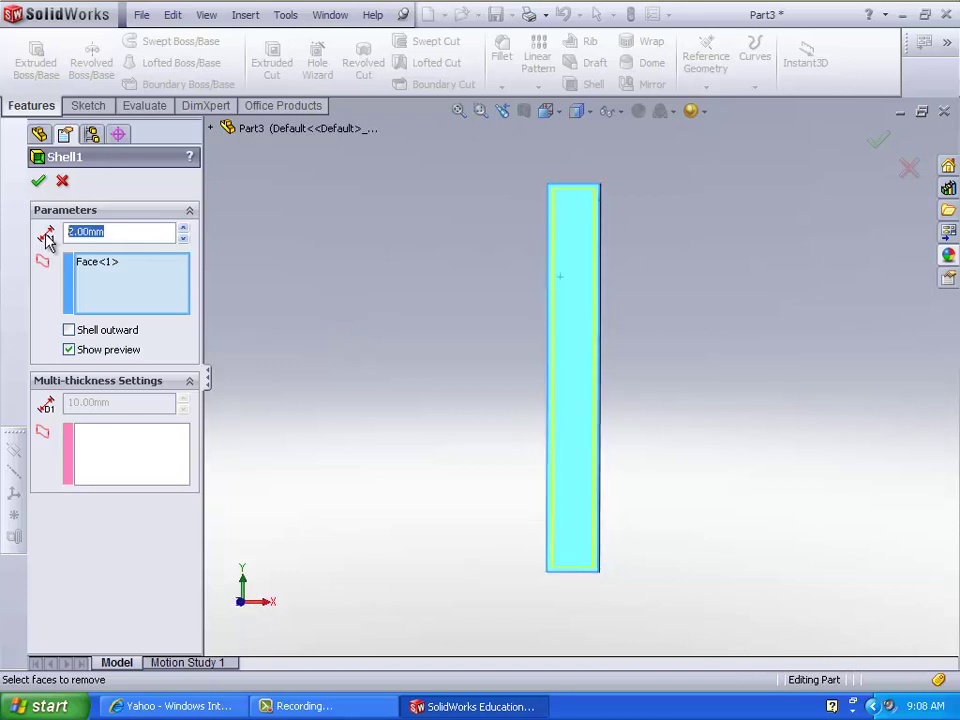
{"action": "type", "text": "4"}
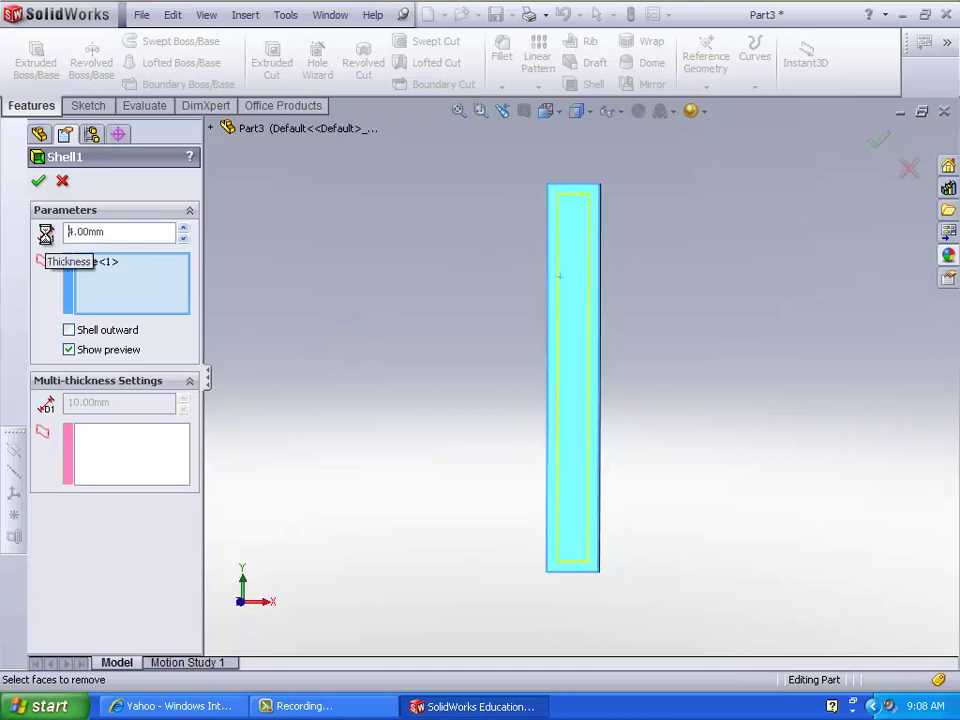
{"action": "left_click", "coordinate": [39, 182]}
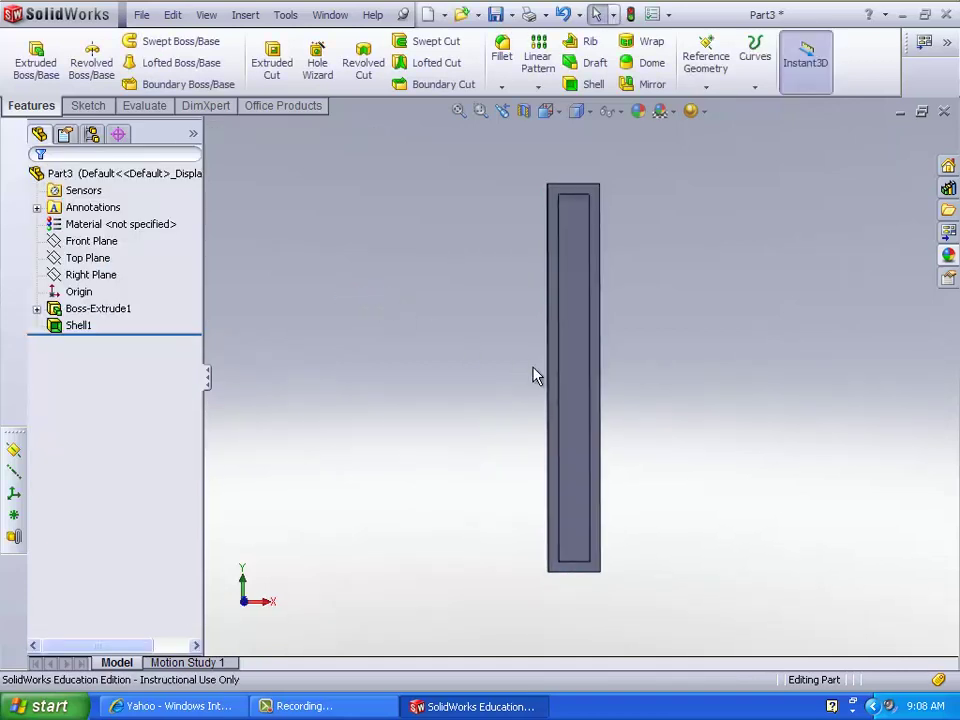
- Fillet the two outer corner edges at the bar's lower end with a constant 10 mm radius
{"action": "middle_click_drag", "start_coordinate": [533, 376], "coordinate": [634, 238]}
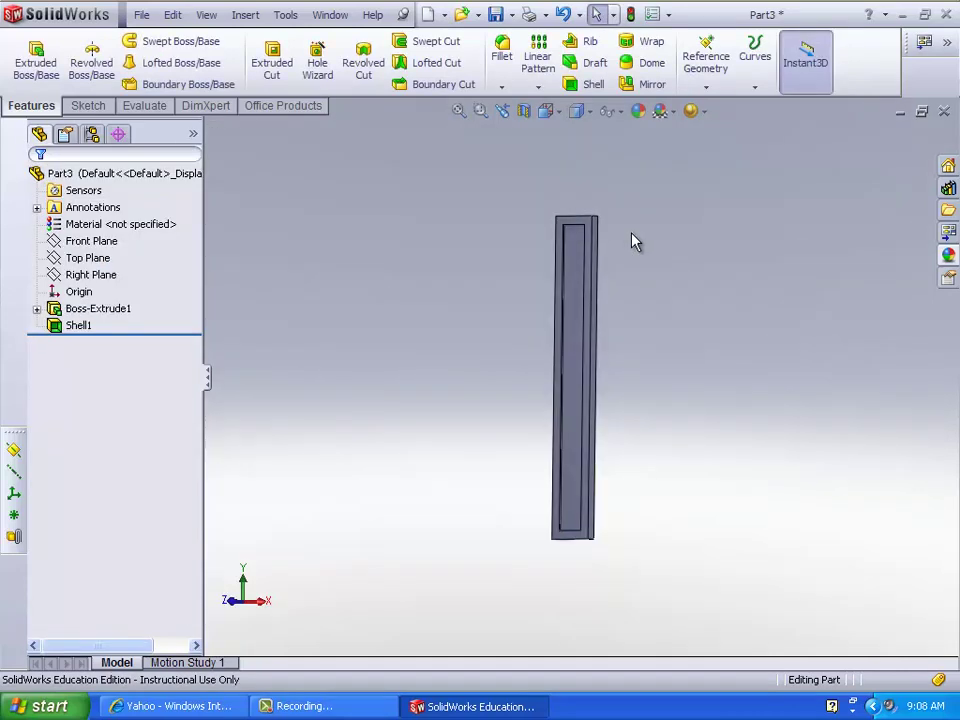
{"action": "scroll", "coordinate": [600, 249], "scroll_direction": "down", "scroll_amount": 3}
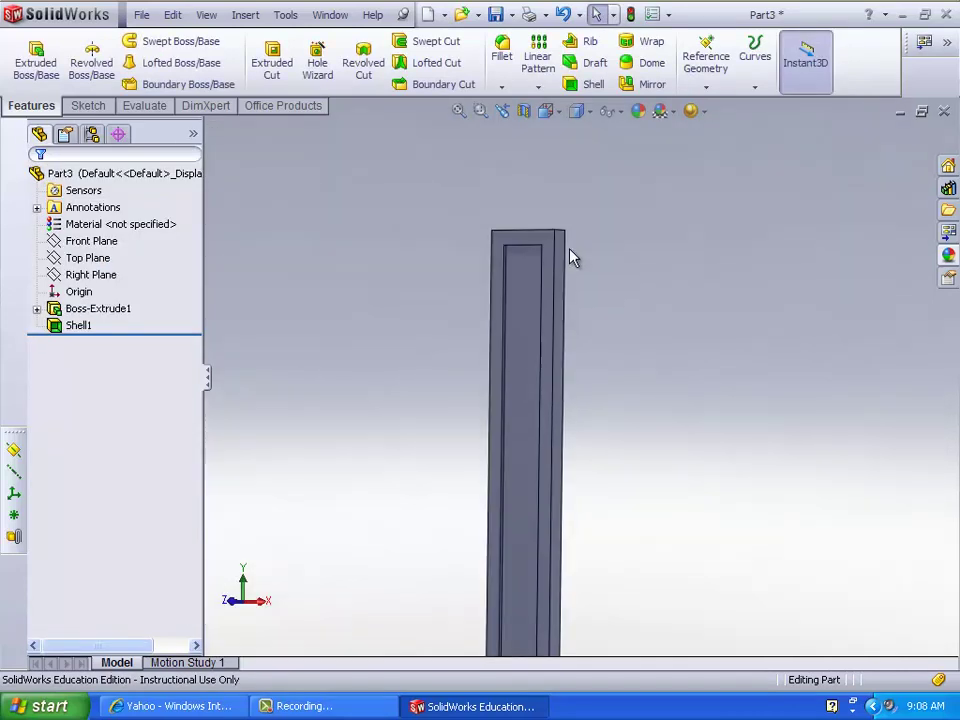
{"action": "left_click", "coordinate": [231, 603]}
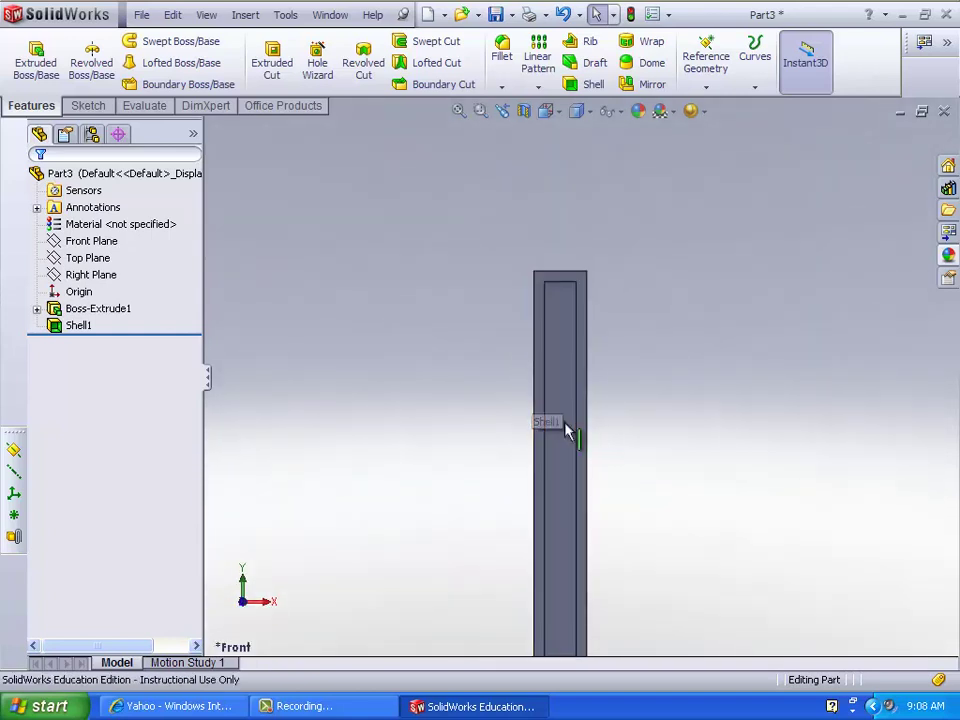
{"action": "scroll", "coordinate": [564, 429], "scroll_direction": "down", "scroll_amount": 1}
{"action": "scroll", "coordinate": [566, 428], "scroll_direction": "up", "scroll_amount": 2}
{"action": "scroll", "coordinate": [568, 422], "scroll_direction": "down", "scroll_amount": 1}
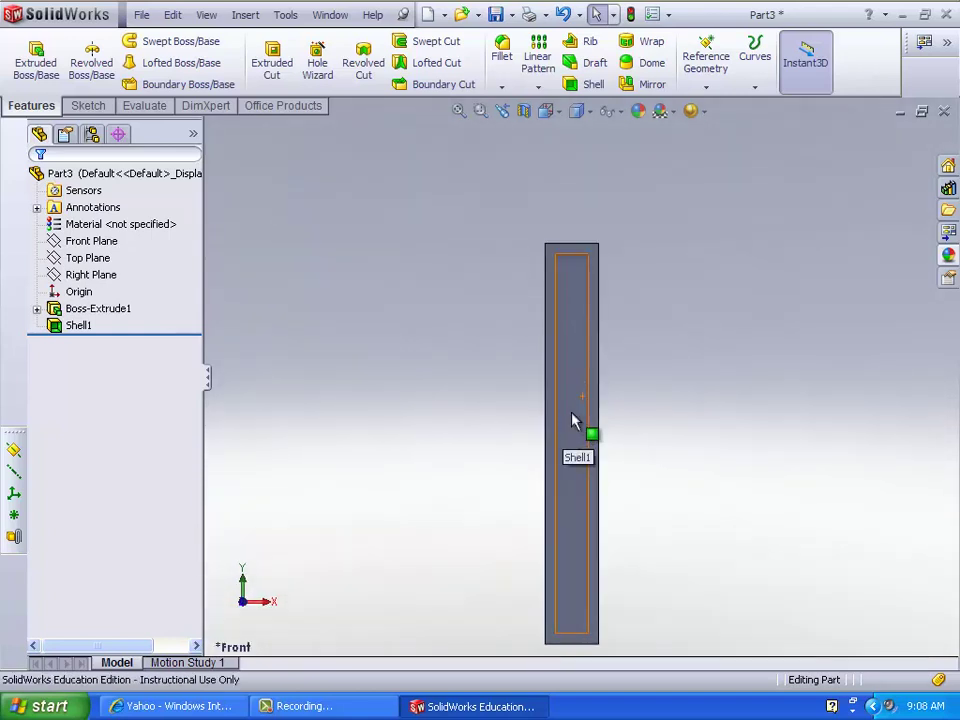
{"action": "scroll", "coordinate": [591, 596], "scroll_direction": "up", "scroll_amount": 1}
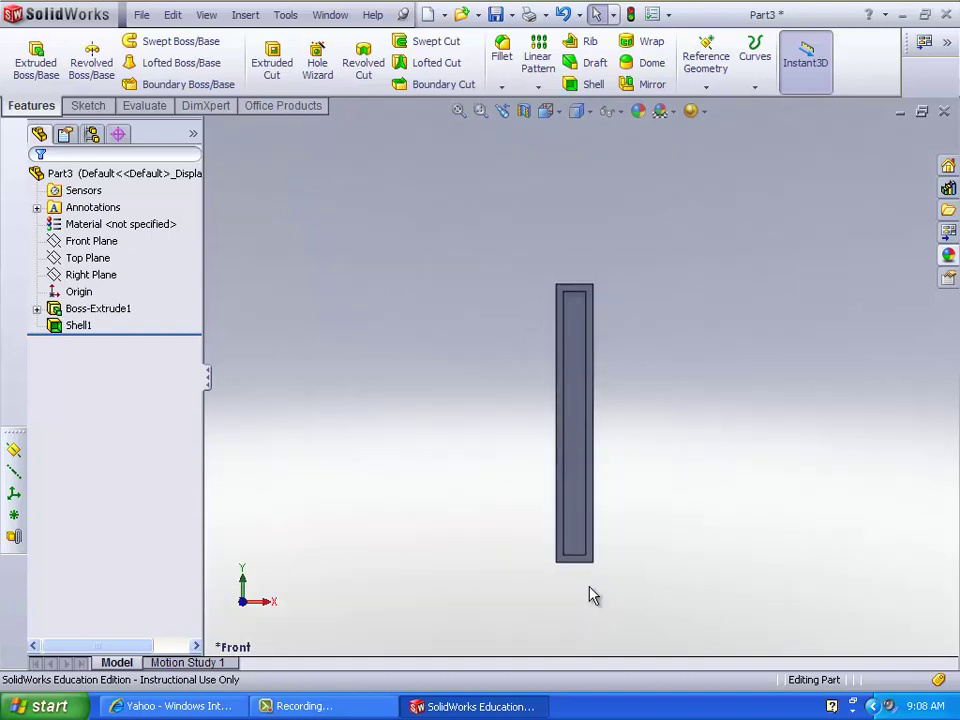
{"action": "scroll", "coordinate": [557, 489], "scroll_direction": "down", "scroll_amount": 3}
{"action": "middle_click_drag", "start_coordinate": [557, 489], "coordinate": [597, 437]}
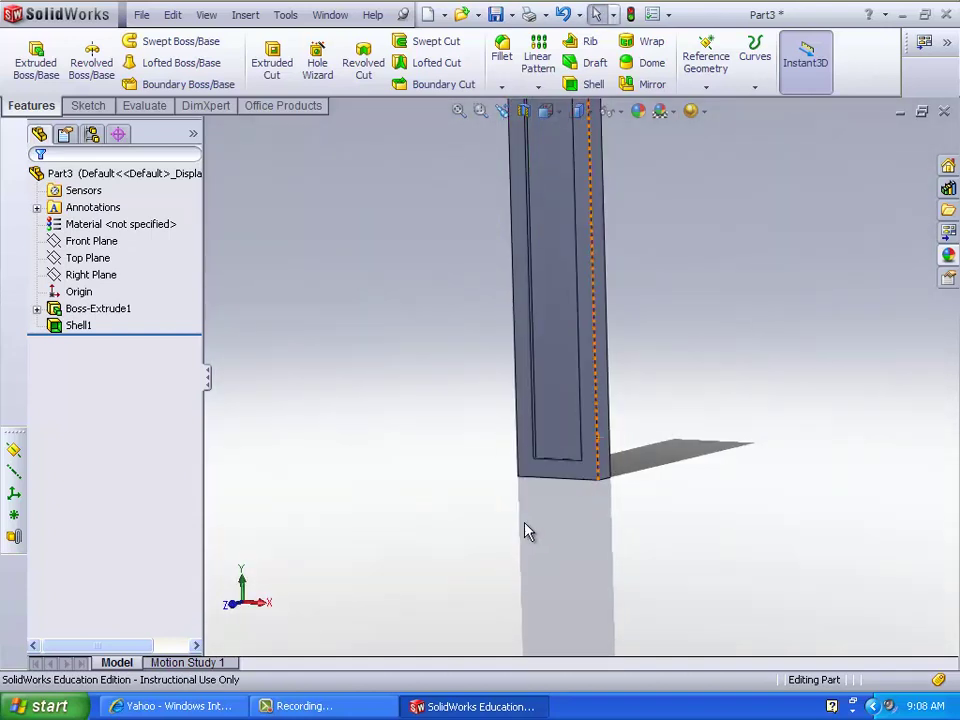
{"action": "middle_click_drag", "start_coordinate": [525, 531], "coordinate": [450, 519]}
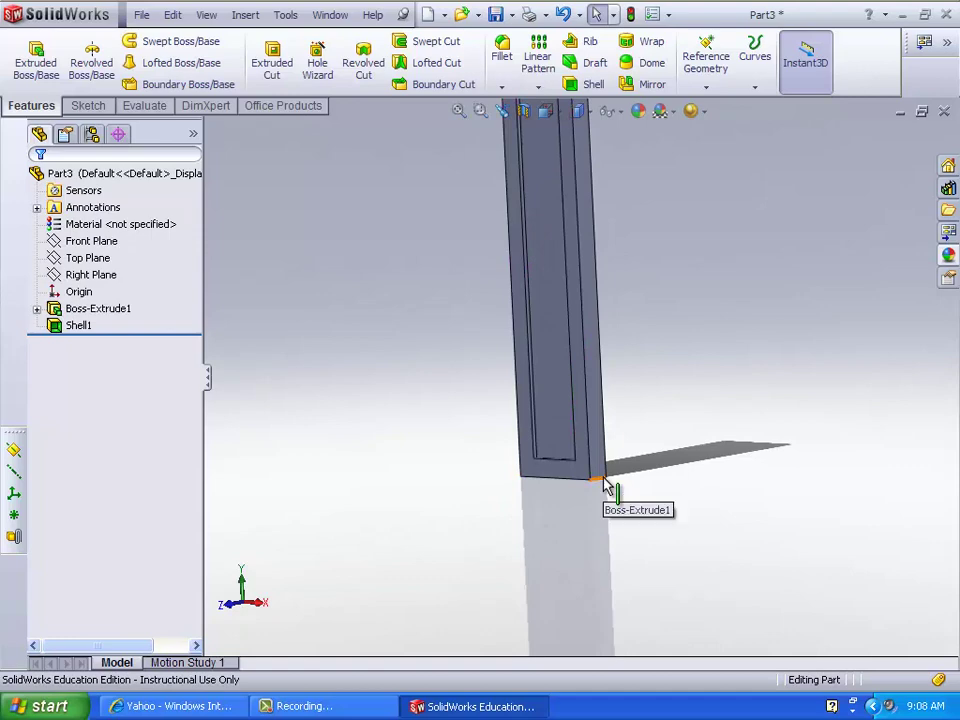
{"action": "middle_click_drag", "start_coordinate": [336, 476], "coordinate": [550, 440]}
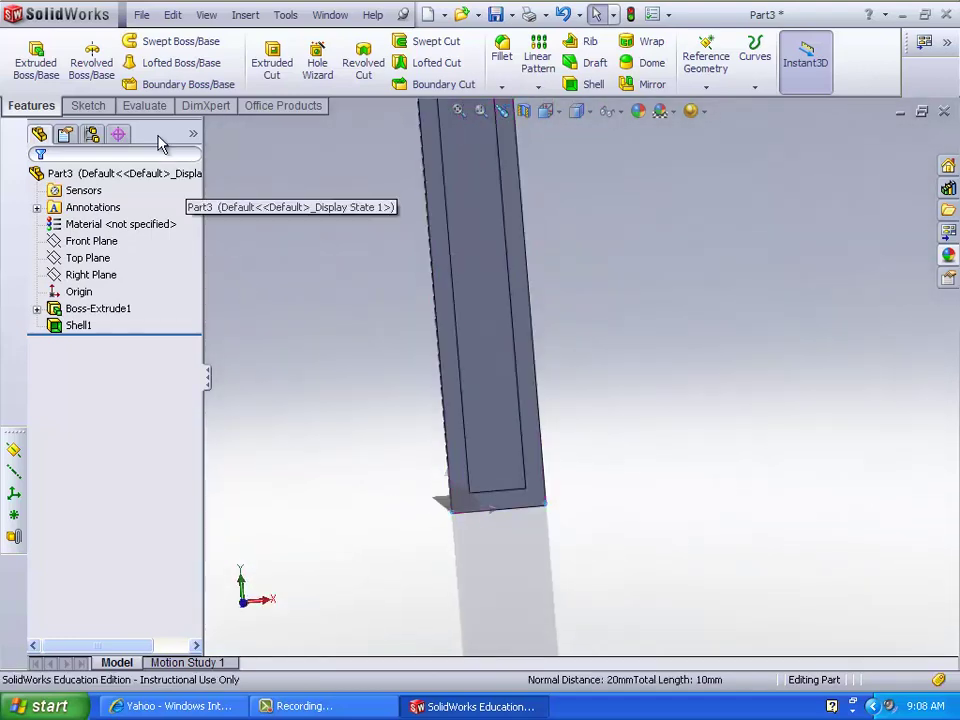
{"action": "left_click", "coordinate": [500, 60]}
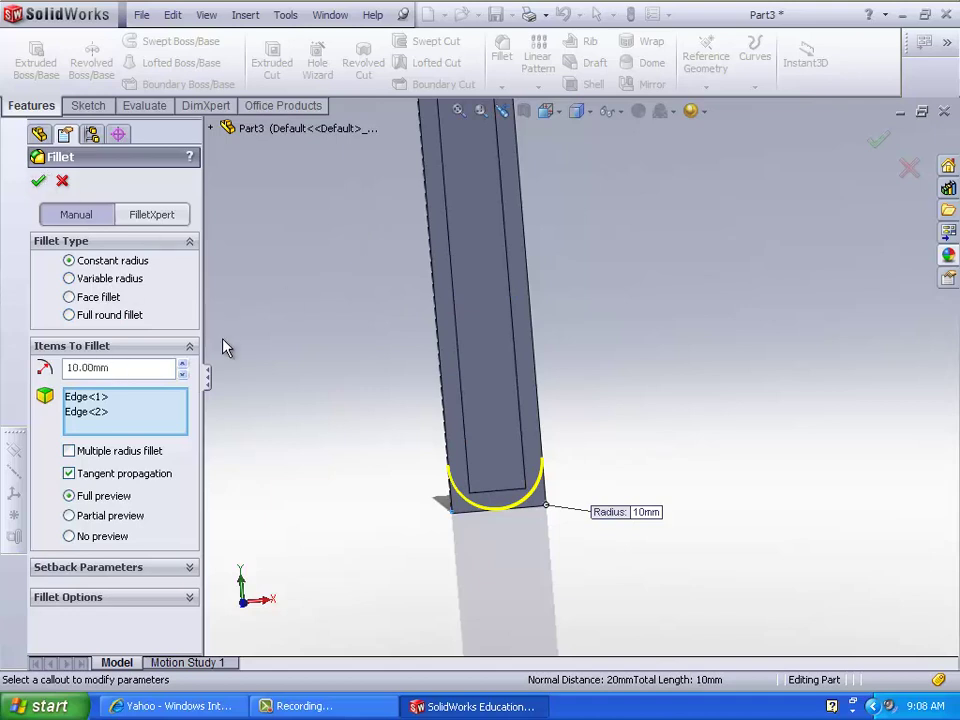
{"action": "left_click", "coordinate": [39, 182]}
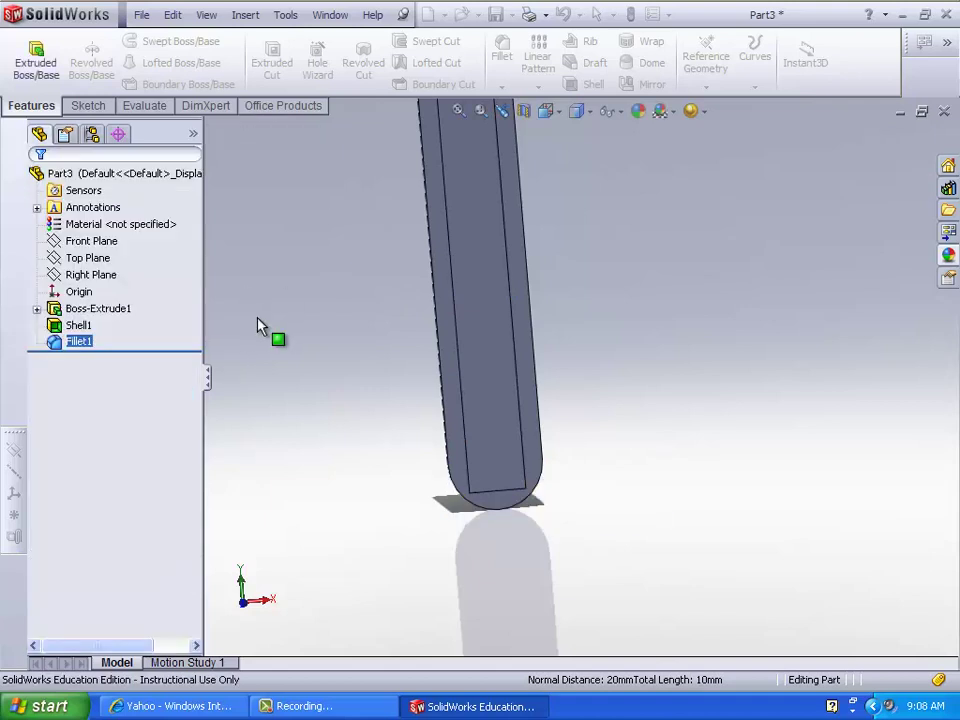
- Fillet the two inner corner edges at the lower end of the shelled recess with a constant 6 mm radius
{"action": "middle_click_drag", "start_coordinate": [261, 326], "coordinate": [242, 295]}
{"action": "middle_click_drag", "start_coordinate": [307, 389], "coordinate": [248, 452]}
{"action": "left_click", "coordinate": [317, 472]}
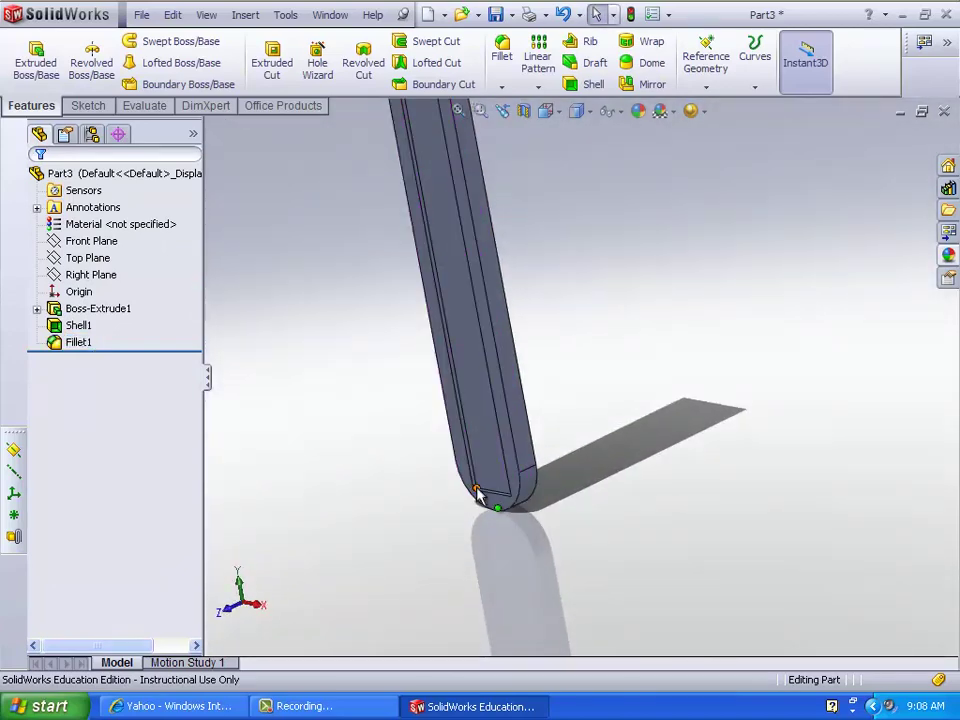
{"action": "middle_click_drag", "start_coordinate": [430, 500], "coordinate": [562, 420]}
{"action": "scroll", "coordinate": [570, 430], "scroll_direction": "down", "scroll_amount": 3}
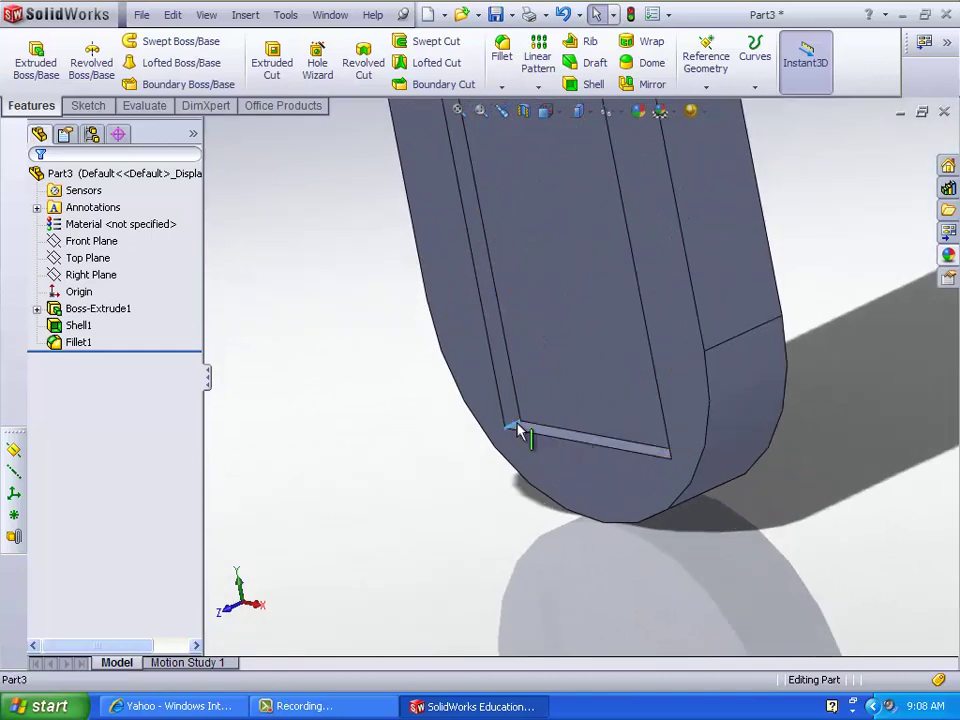
{"action": "scroll", "coordinate": [460, 450], "scroll_direction": "down", "scroll_amount": 2}
{"action": "scroll", "coordinate": [450, 465], "scroll_direction": "down", "scroll_amount": 3}
{"action": "middle_click_drag", "start_coordinate": [441, 478], "coordinate": [550, 343]}
{"action": "left_click", "coordinate": [370, 478]}
{"action": "scroll", "coordinate": [349, 493], "scroll_direction": "up", "scroll_amount": 3}
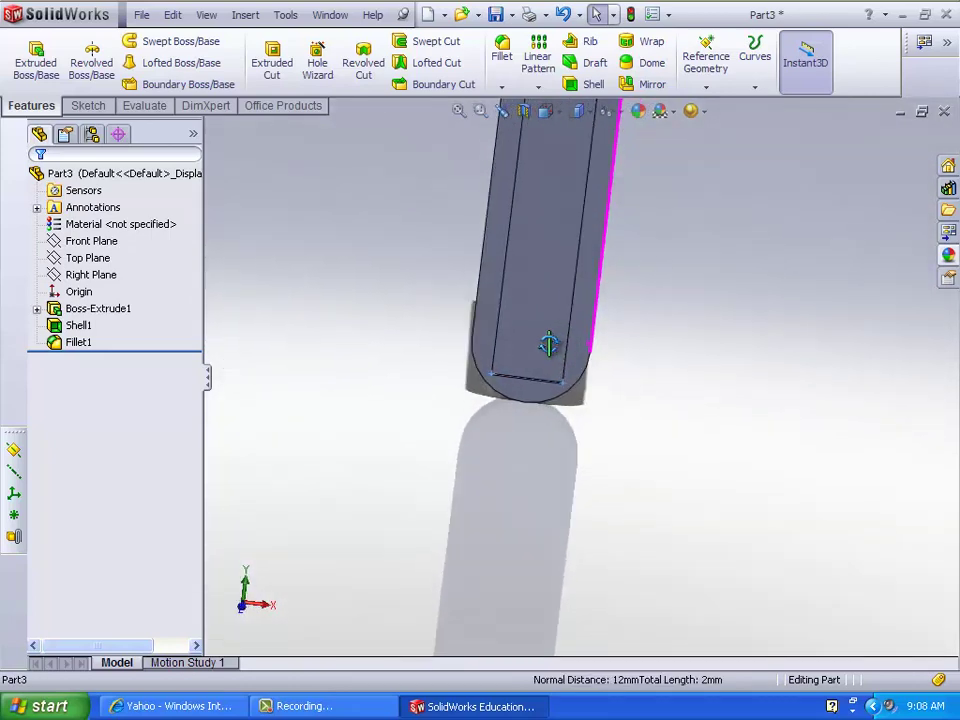
{"action": "left_click", "coordinate": [501, 55]}
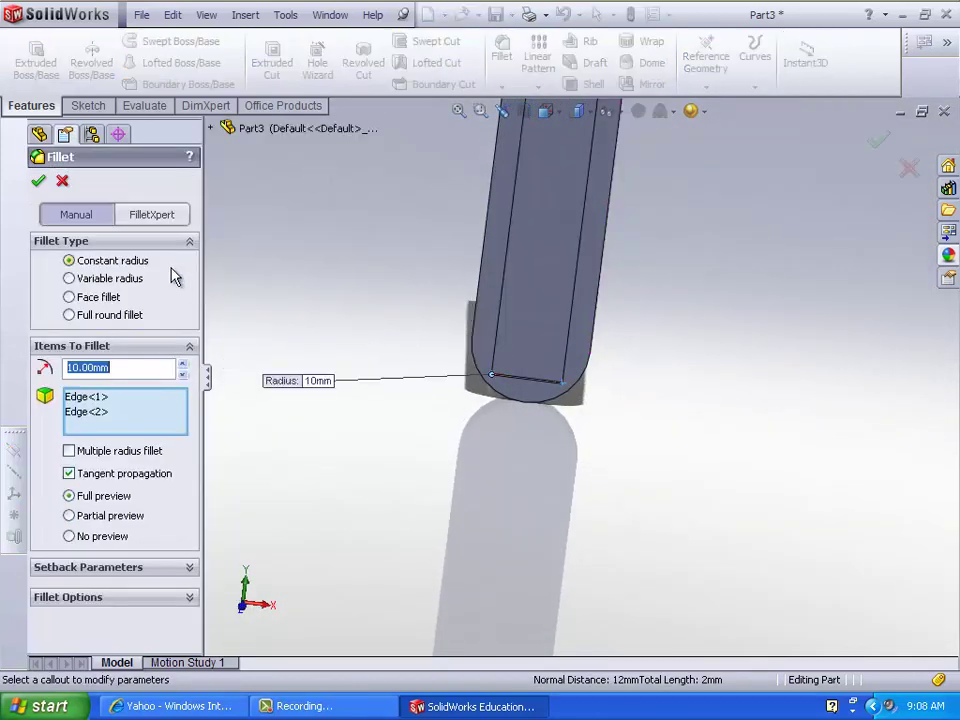
{"action": "type", "text": "5"}
{"action": "key", "text": "Return"}
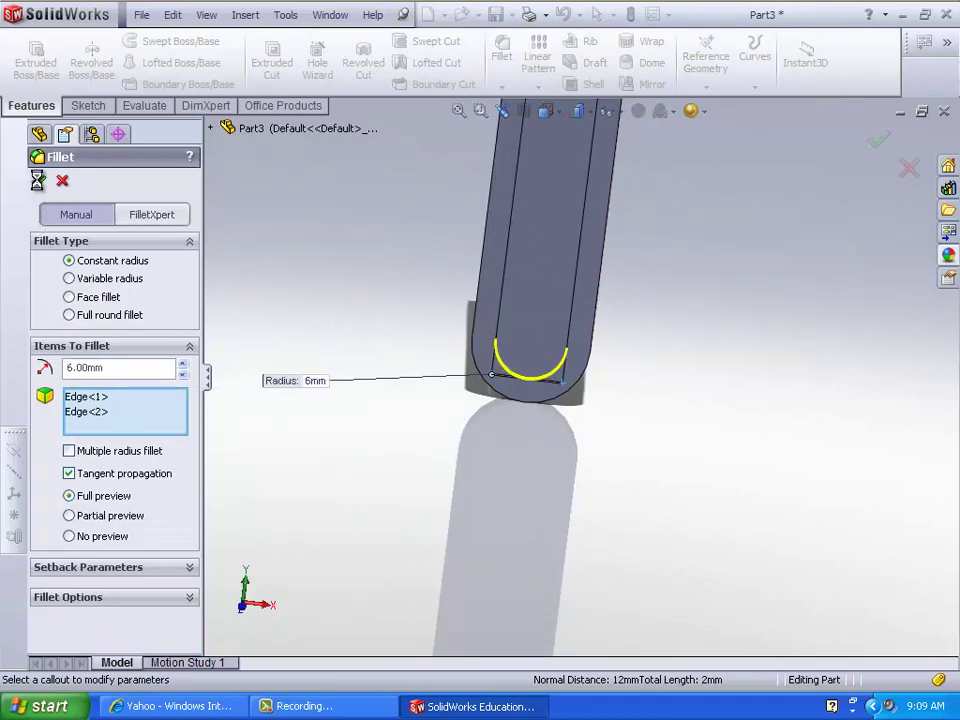
{"action": "key", "text": "Return"}
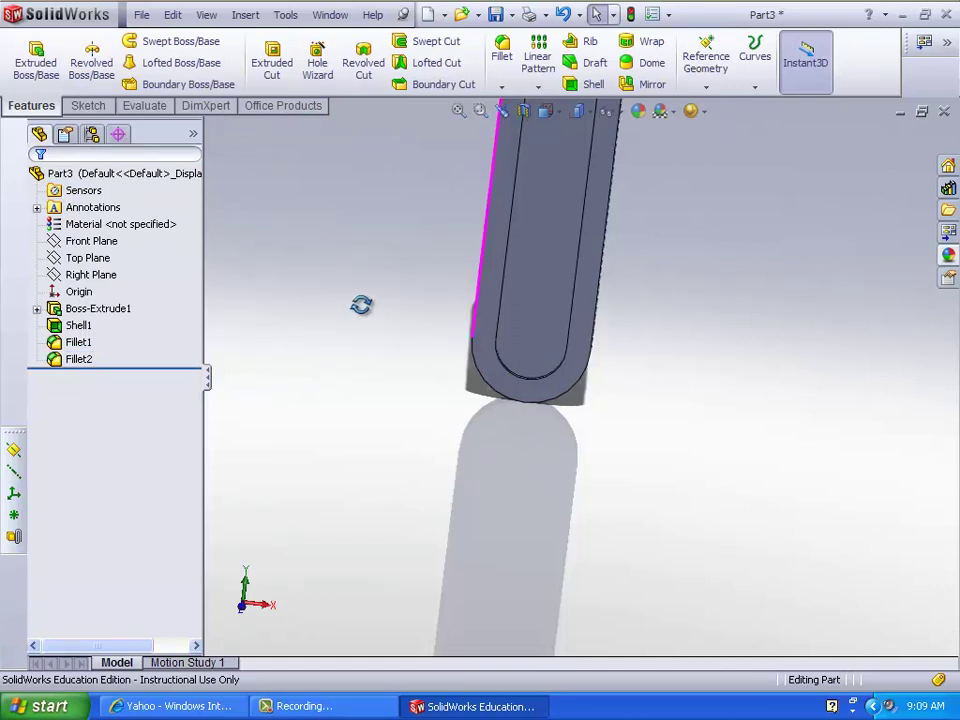
- Sketch a circle of about 3.2 mm radius on the recess floor, centred on the bar's vertical centreline near the rounded lower end
{"action": "middle_click_drag", "start_coordinate": [361, 305], "coordinate": [313, 296]}
{"action": "middle_click_drag", "start_coordinate": [371, 336], "coordinate": [399, 321]}
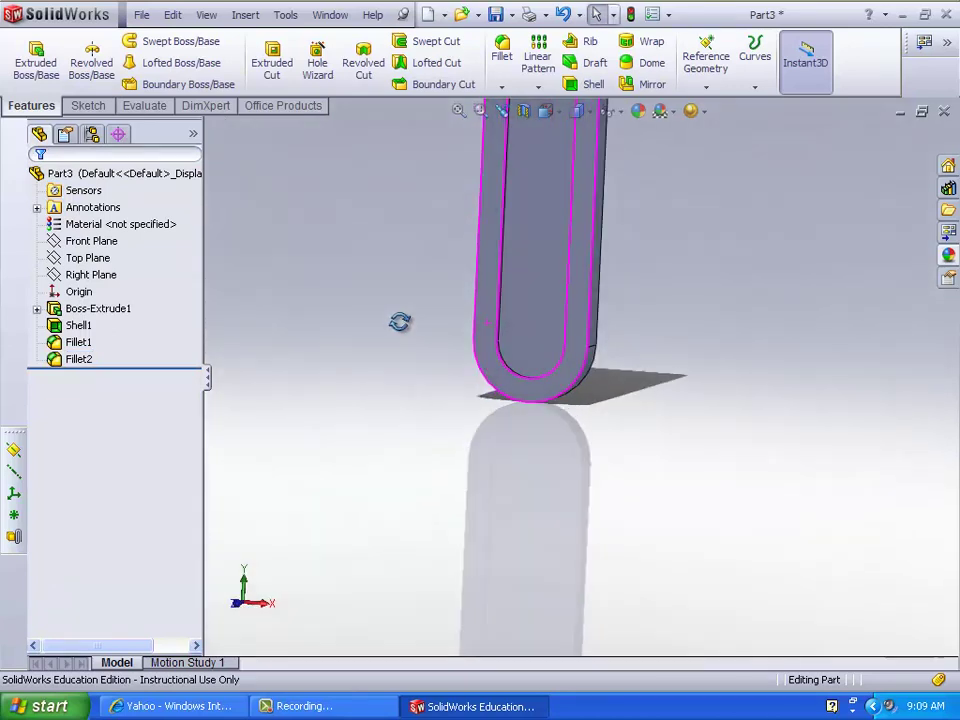
{"action": "left_click", "coordinate": [82, 105]}
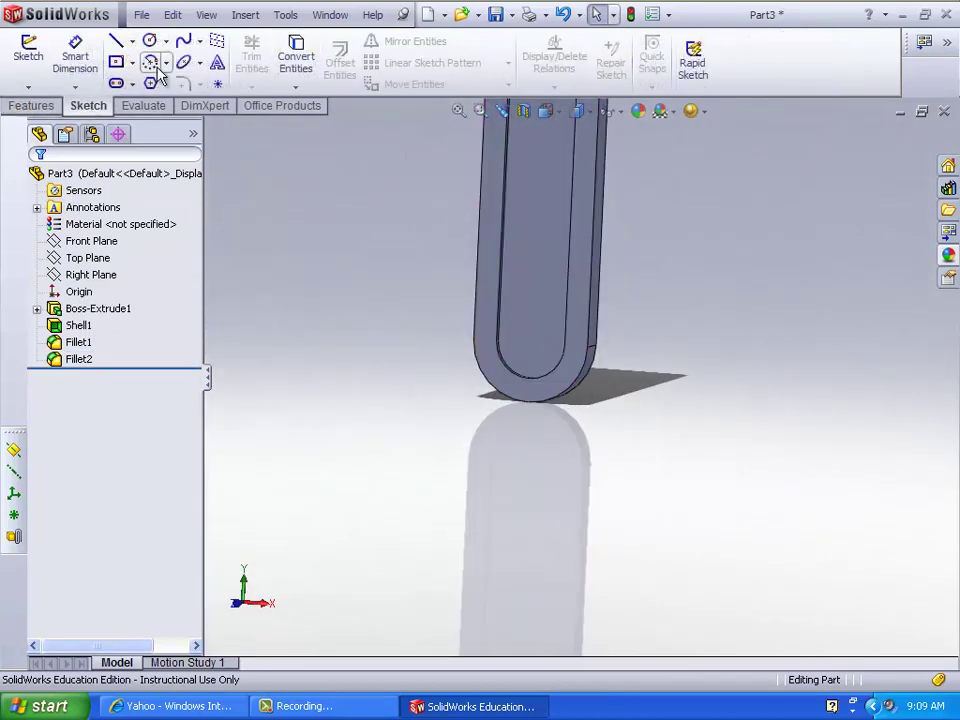
{"action": "left_click", "coordinate": [150, 42]}
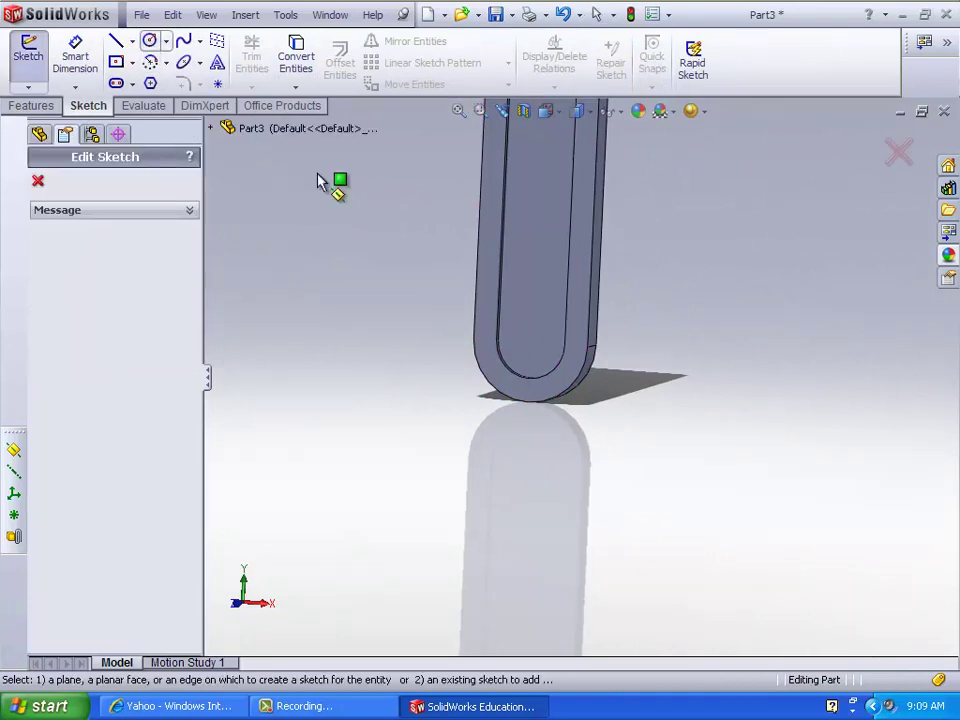
{"action": "left_click", "coordinate": [530, 363]}
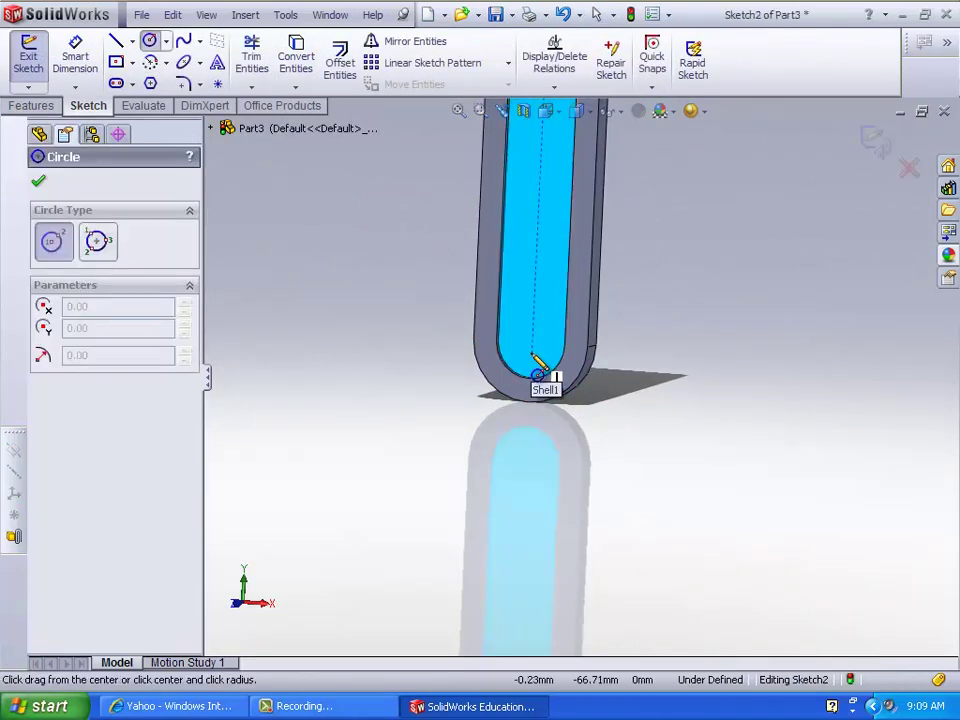
{"action": "left_click", "coordinate": [532, 354]}
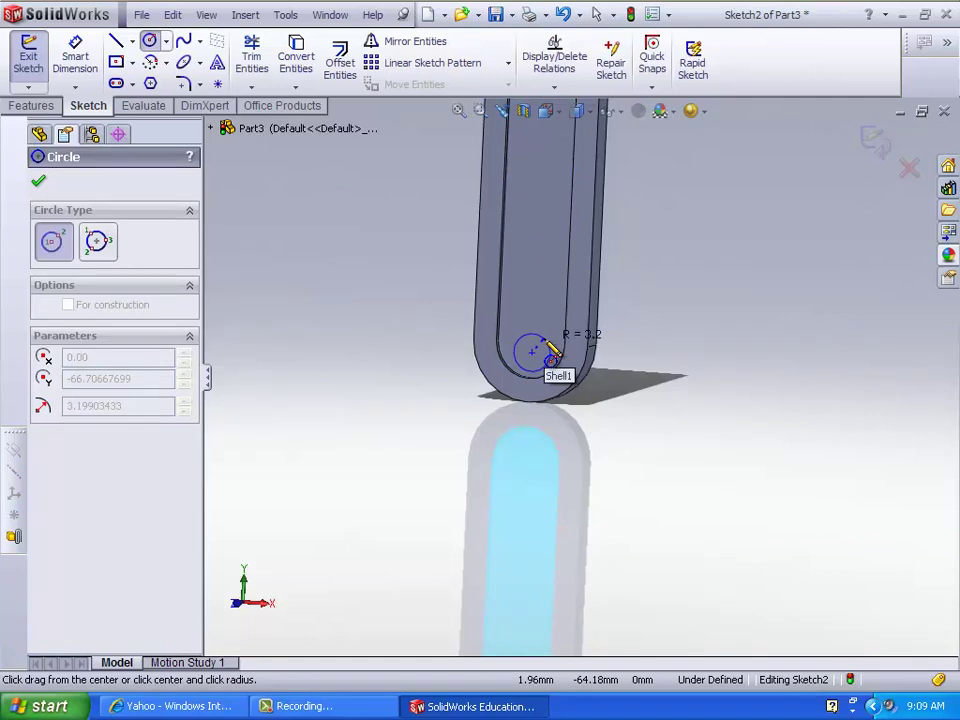
{"action": "left_click", "coordinate": [551, 350]}
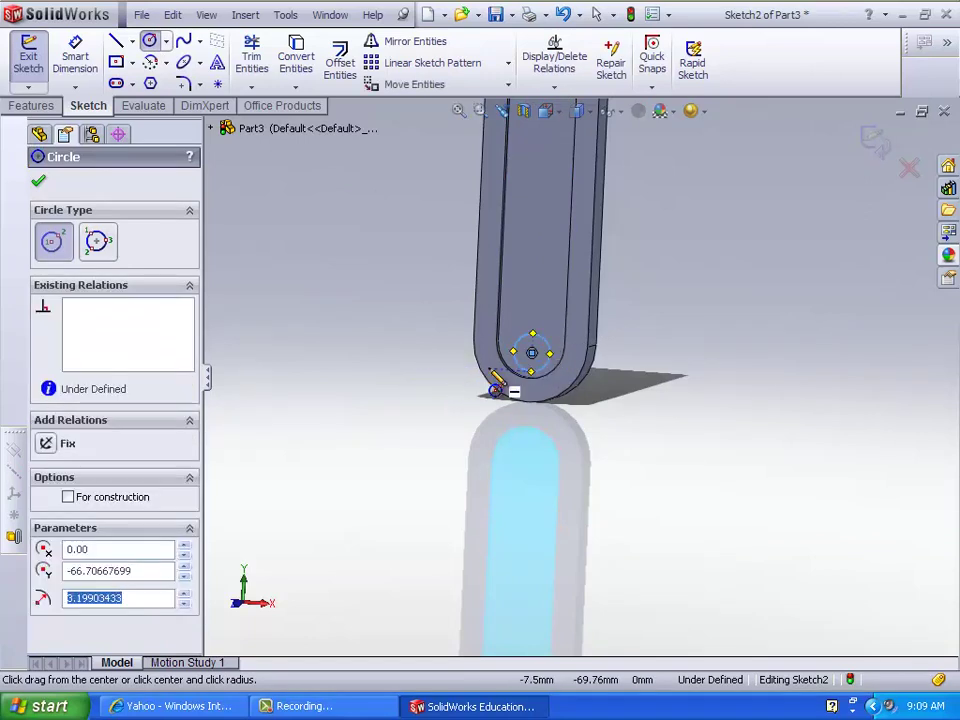
{"action": "left_click", "coordinate": [40, 183]}
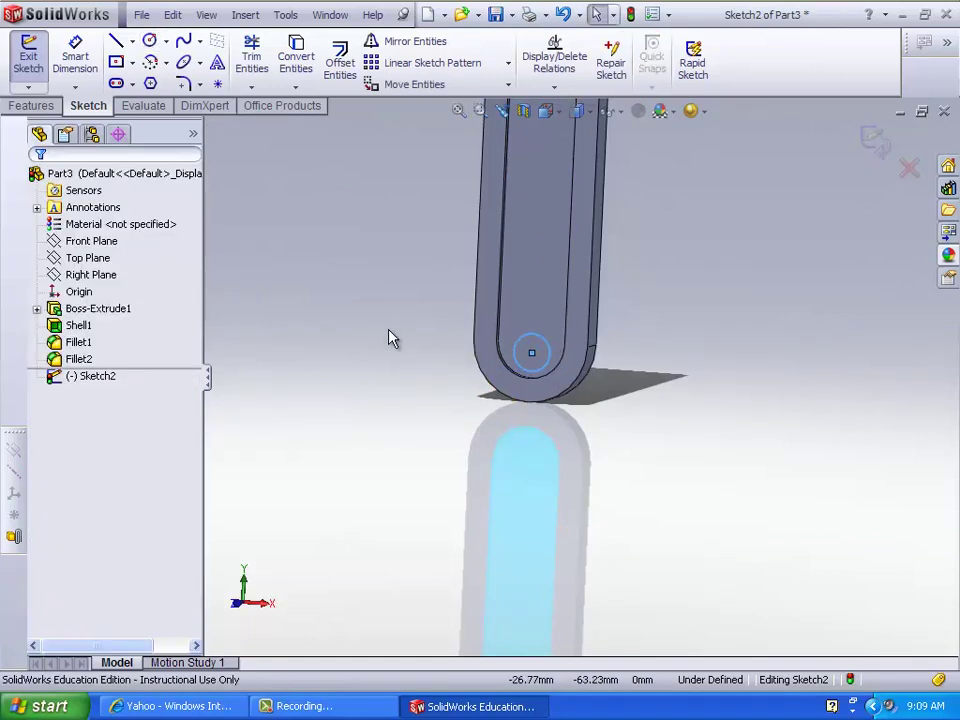
- Enlarge the circle to a radius of about 4.2 mm and move its centre up to about Y -65.1 mm
{"action": "left_click_drag", "start_coordinate": [533, 358], "coordinate": [533, 347]}
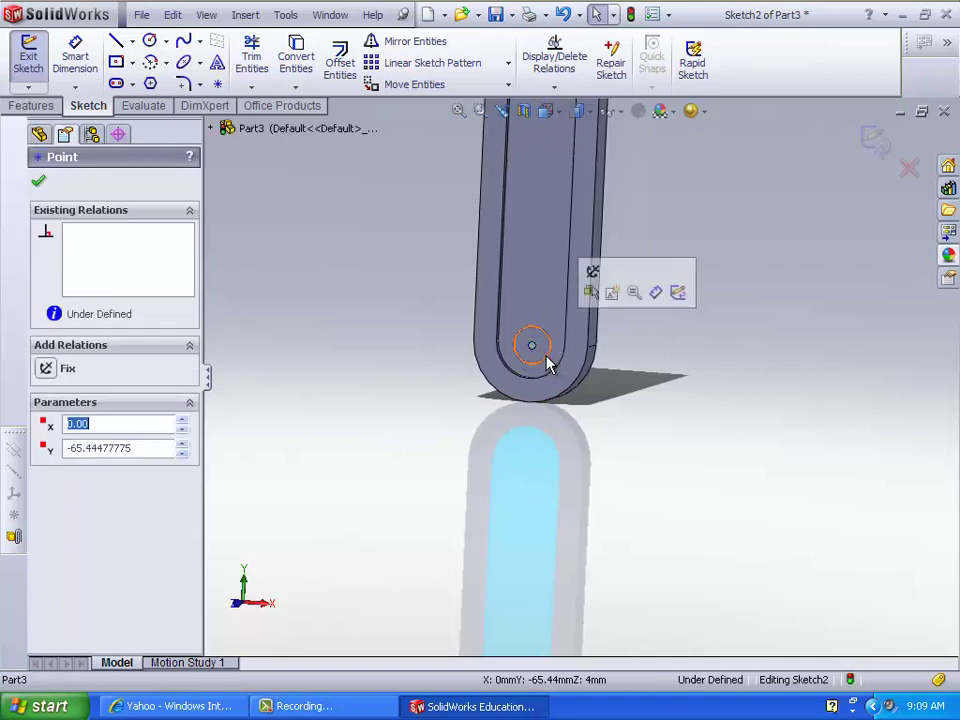
{"action": "left_click", "coordinate": [555, 368]}
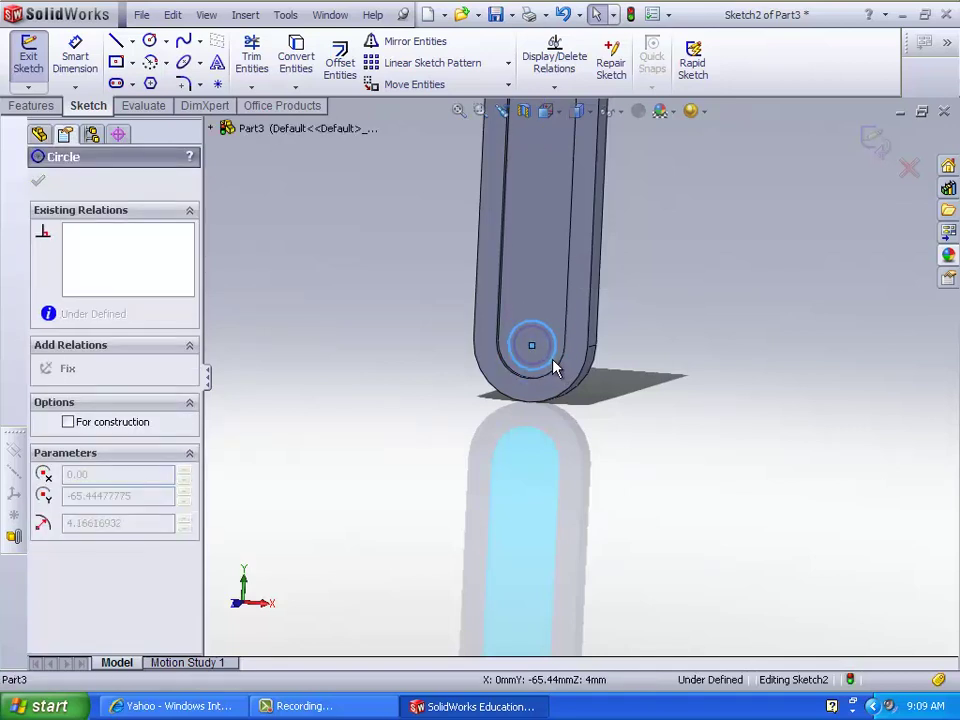
{"action": "mouse_move", "coordinate": [532, 345]}
{"action": "left_mouse_down"}
{"action": "mouse_move", "coordinate": [534, 327]}
{"action": "mouse_move", "coordinate": [533, 343]}
{"action": "left_mouse_up"}
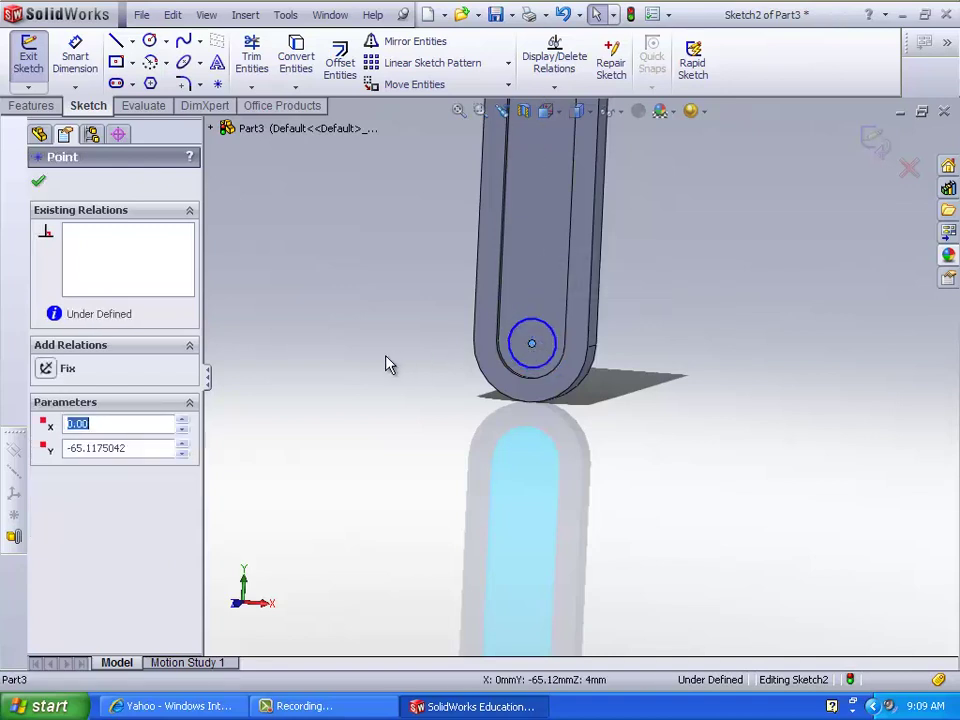
- Set up a blind extruded cut of the circle, 5 mm deep from the sketch plane into the recess floor
{"action": "left_click", "coordinate": [30, 105]}
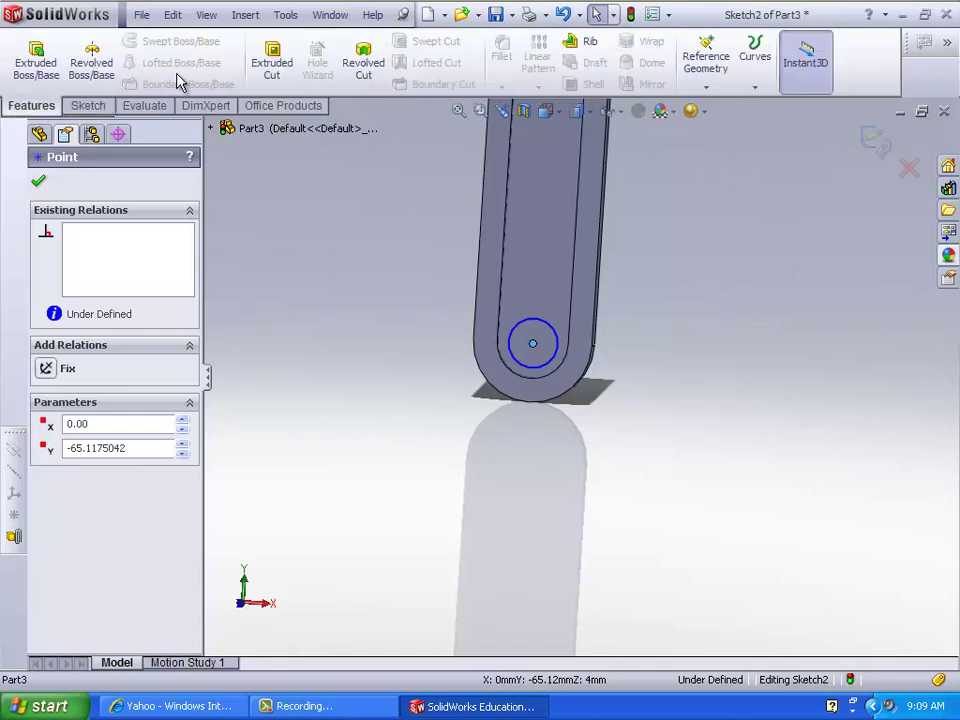
{"action": "left_click", "coordinate": [271, 61]}
{"action": "middle_click_drag", "start_coordinate": [345, 228], "coordinate": [224, 221]}
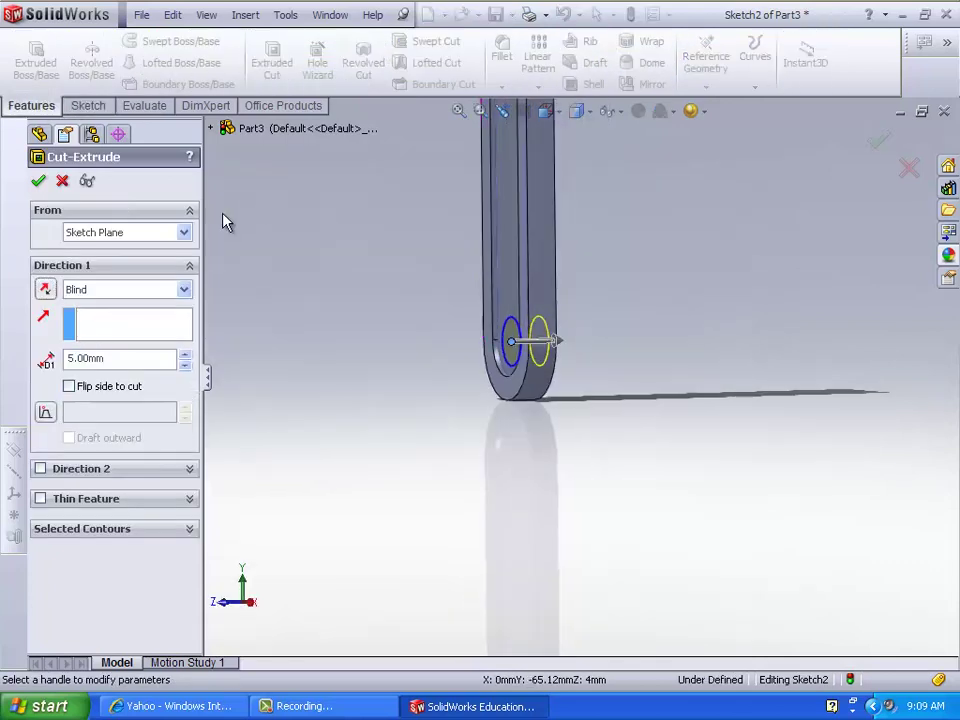